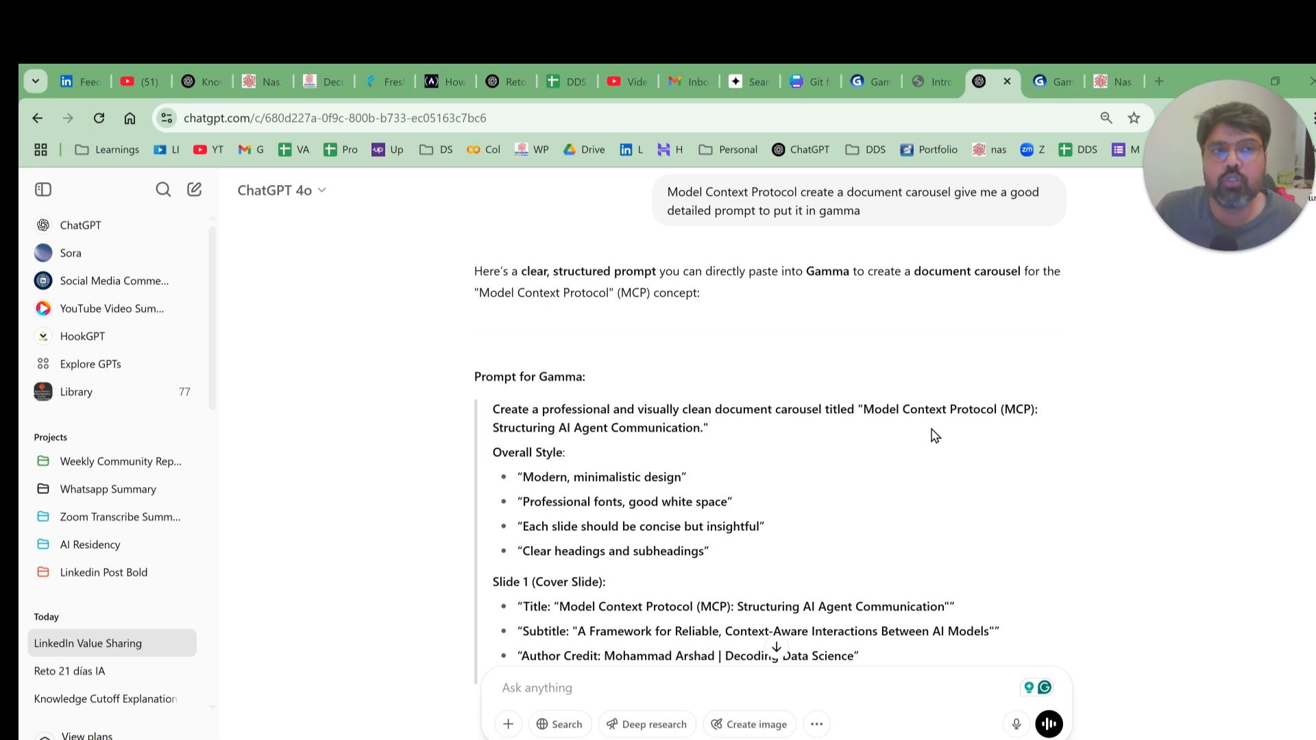
- Switch to Gamma and load its home page at gamma.app
click(1048, 82)
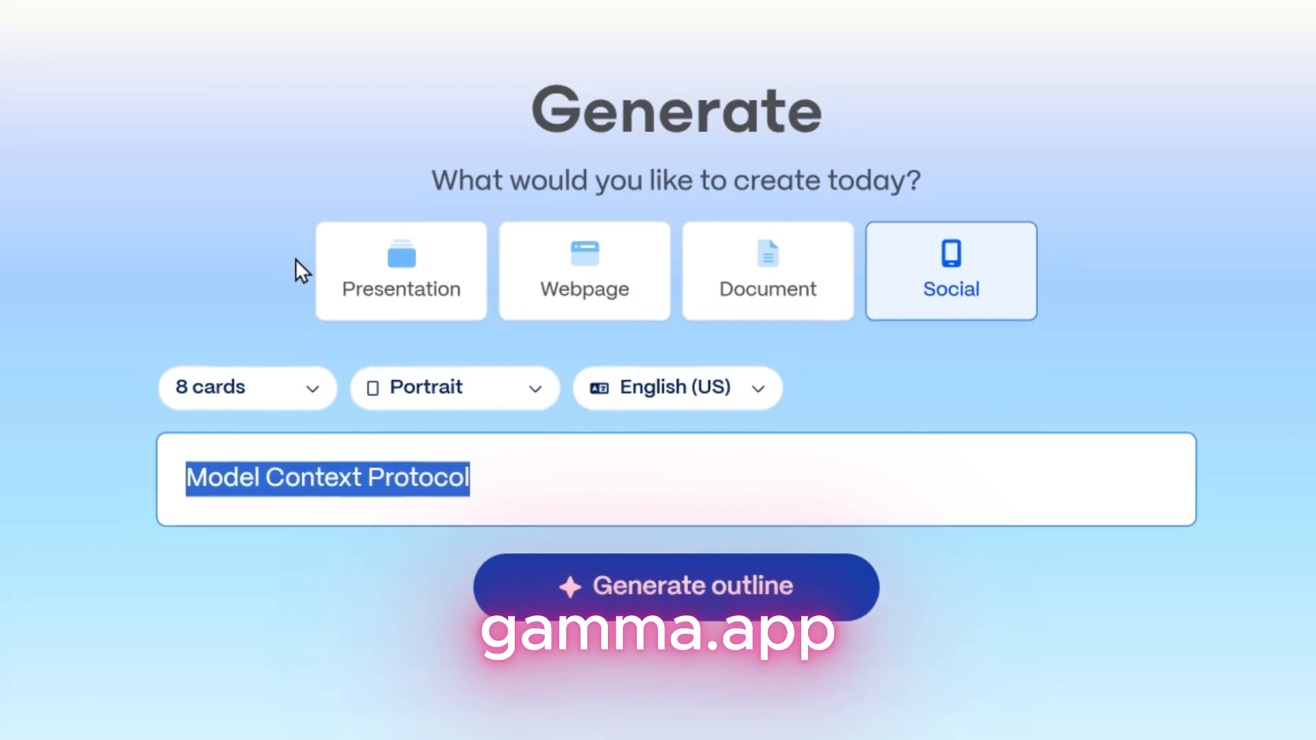
drag(69, 4, 143, 1)
key(BackSpace)
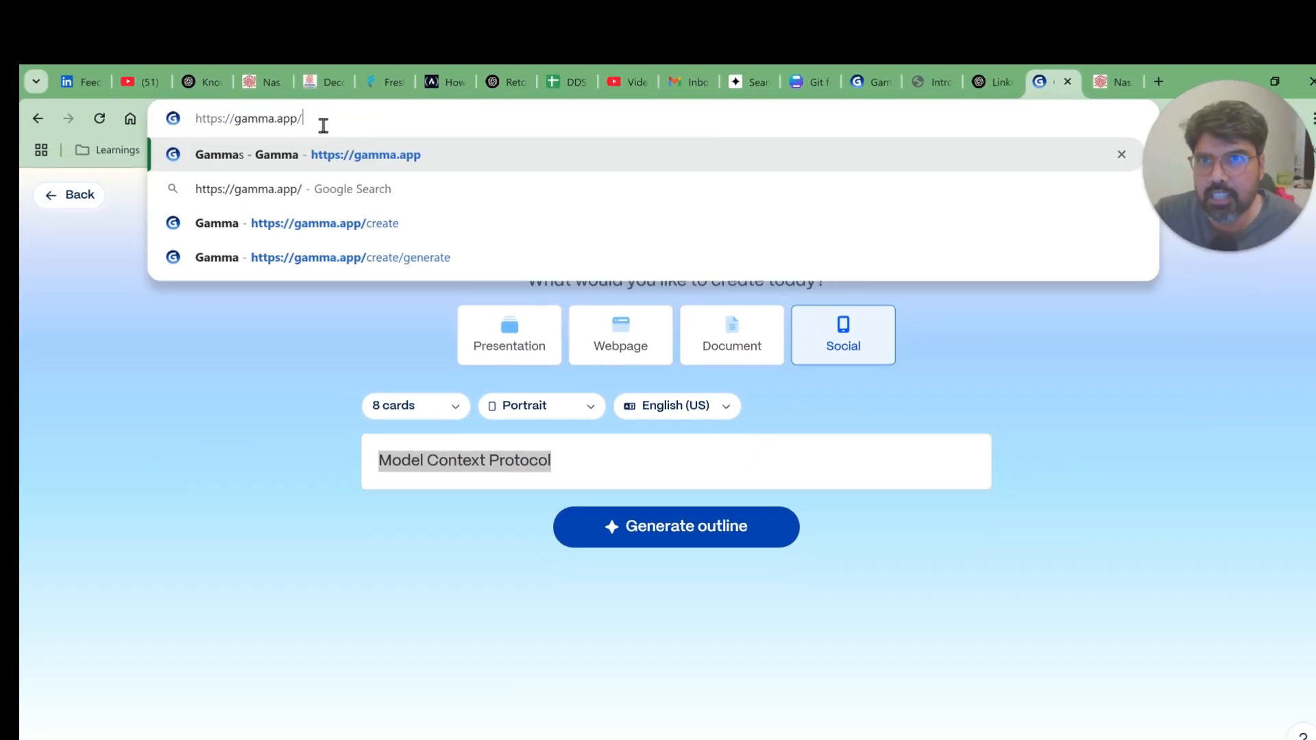
key(Return)
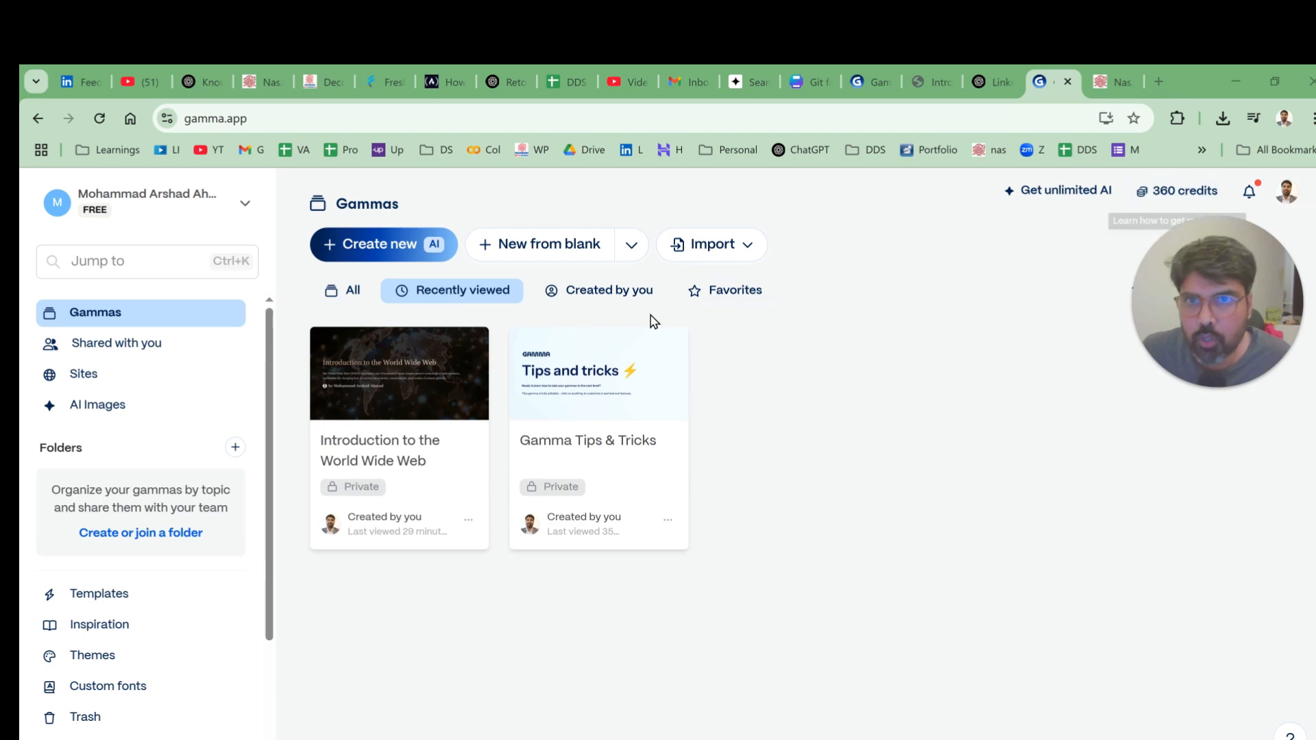
- Start a new AI generation of the Social type in Gamma with 8 cards
click(375, 257)
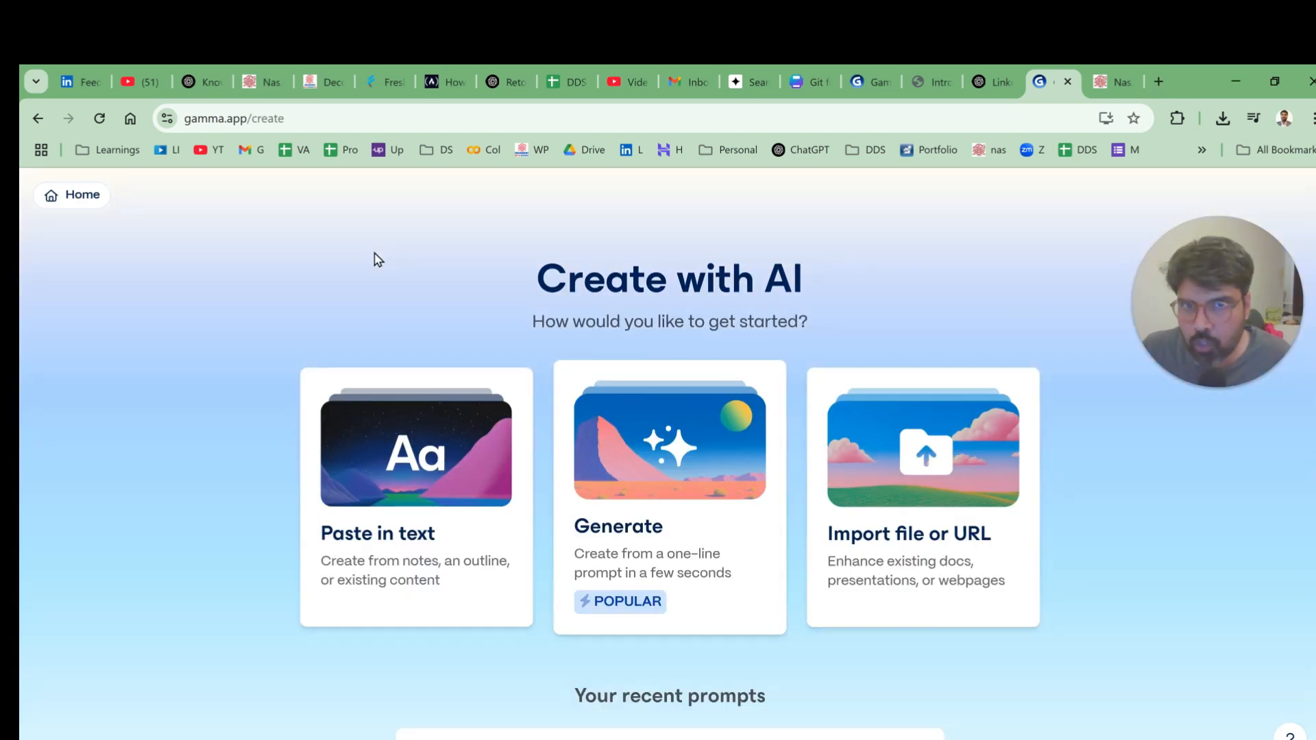
click(675, 512)
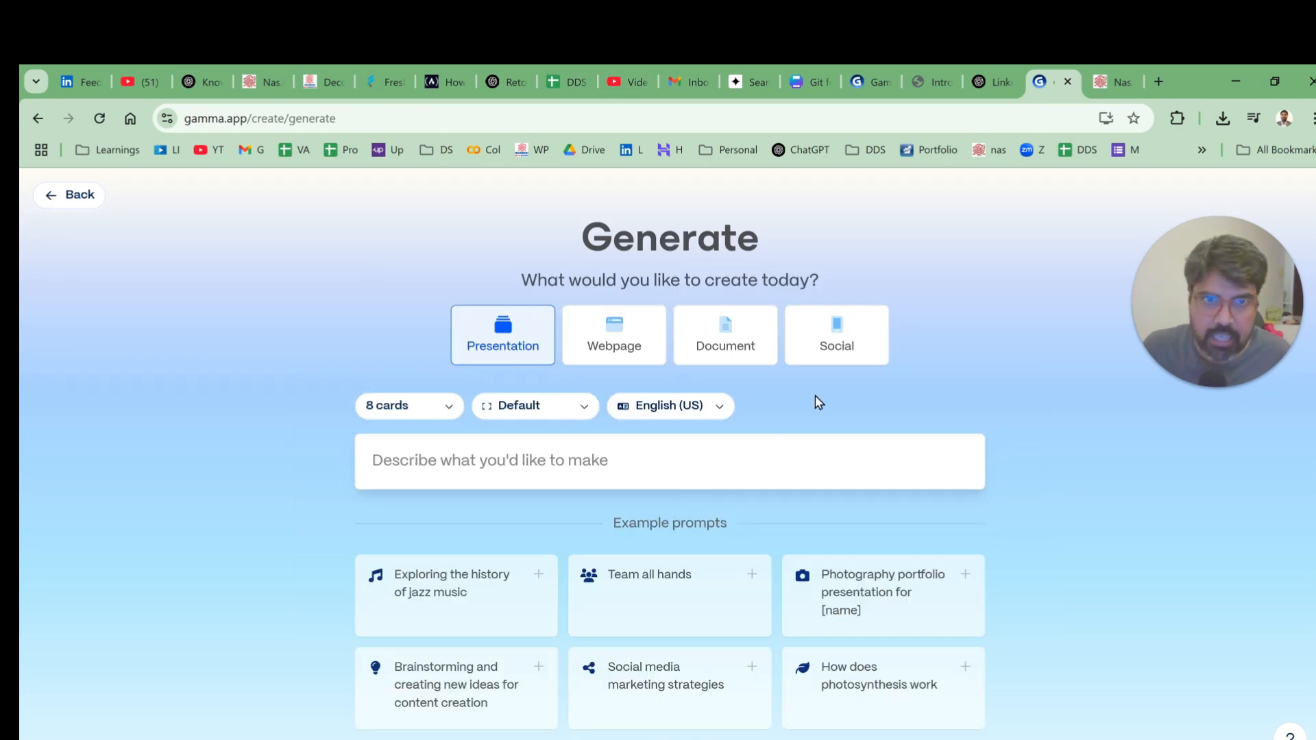
click(816, 350)
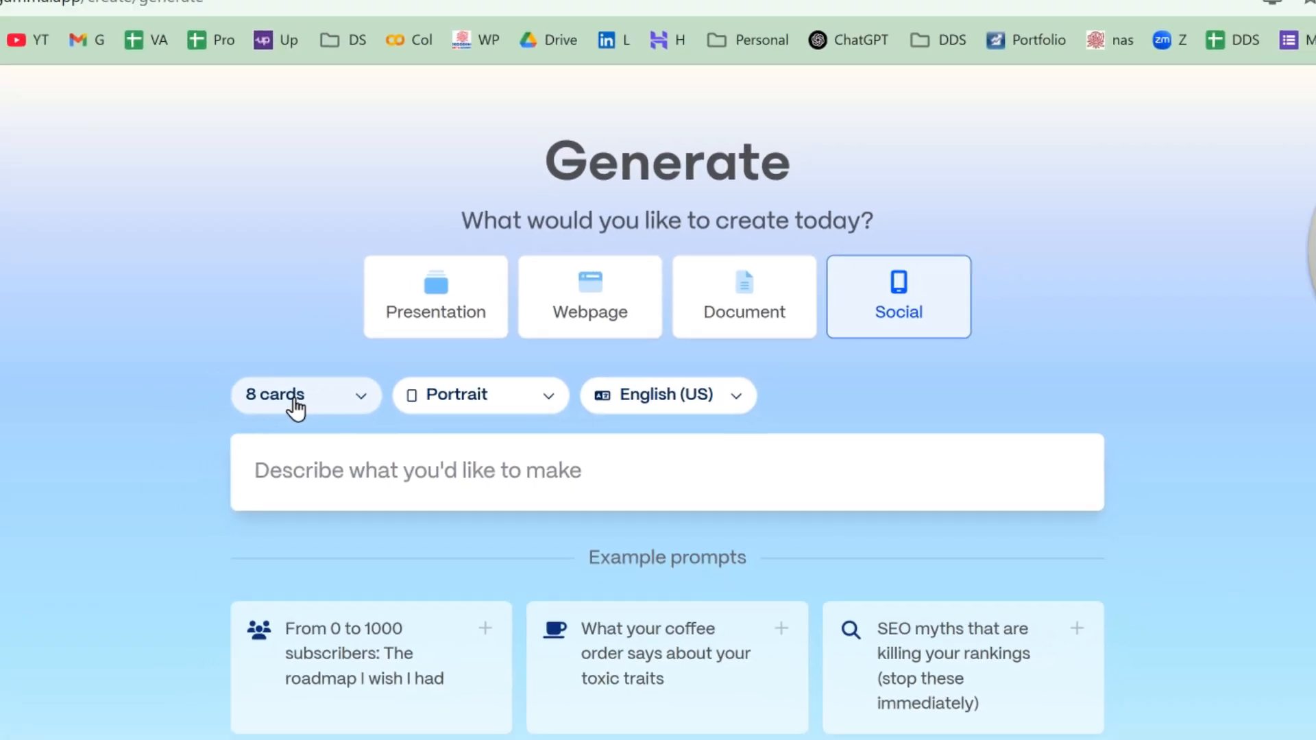
click(295, 403)
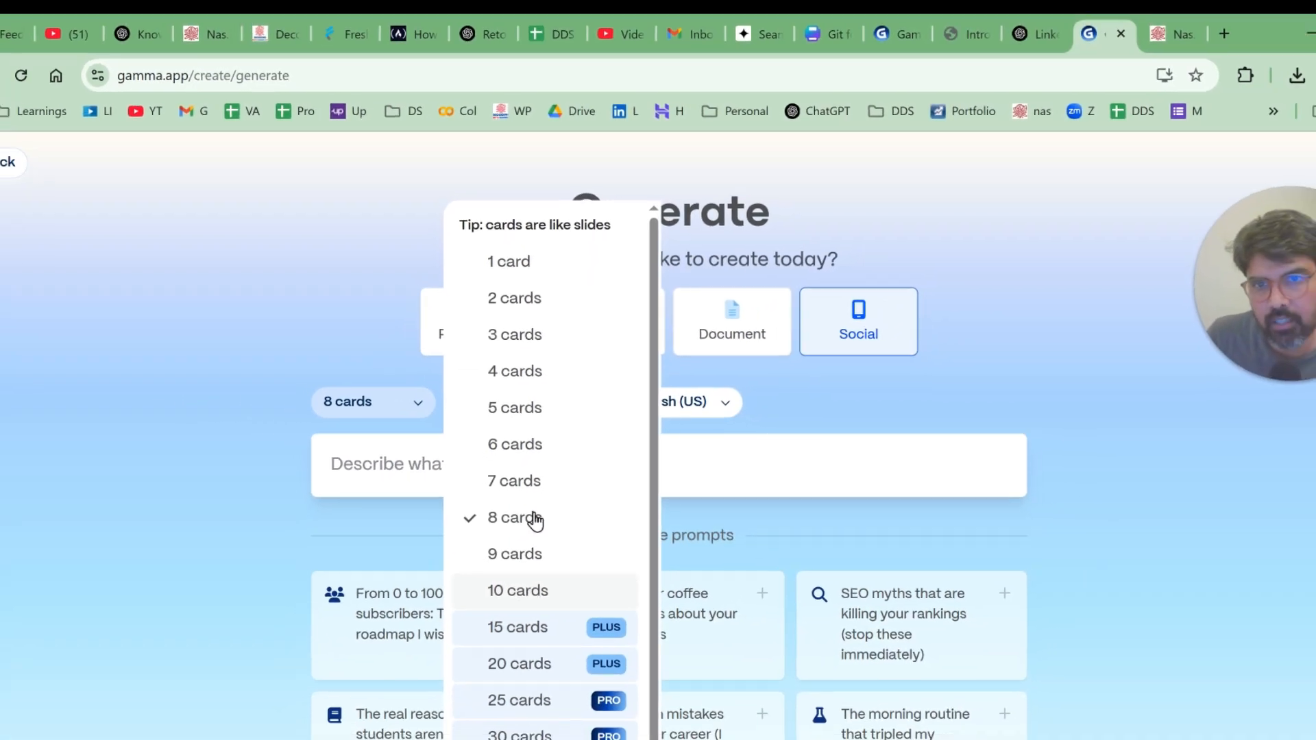
click(534, 521)
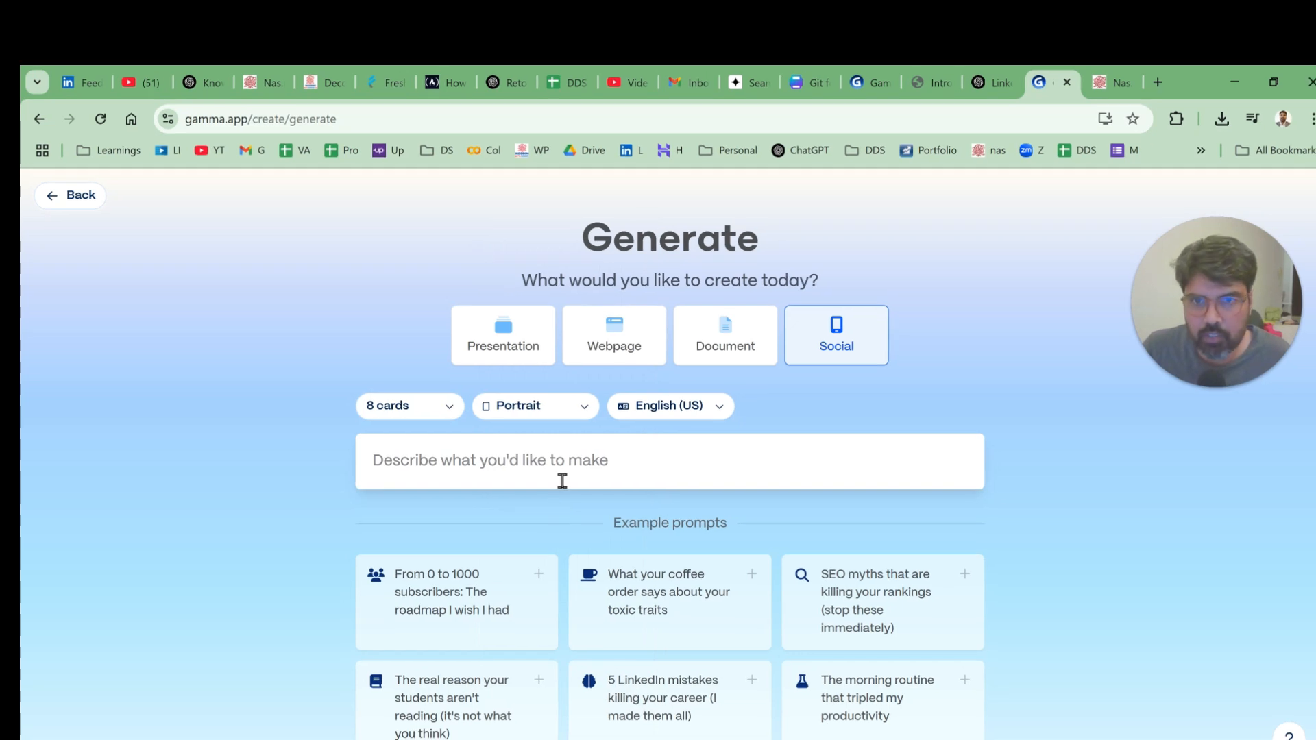
click(562, 481)
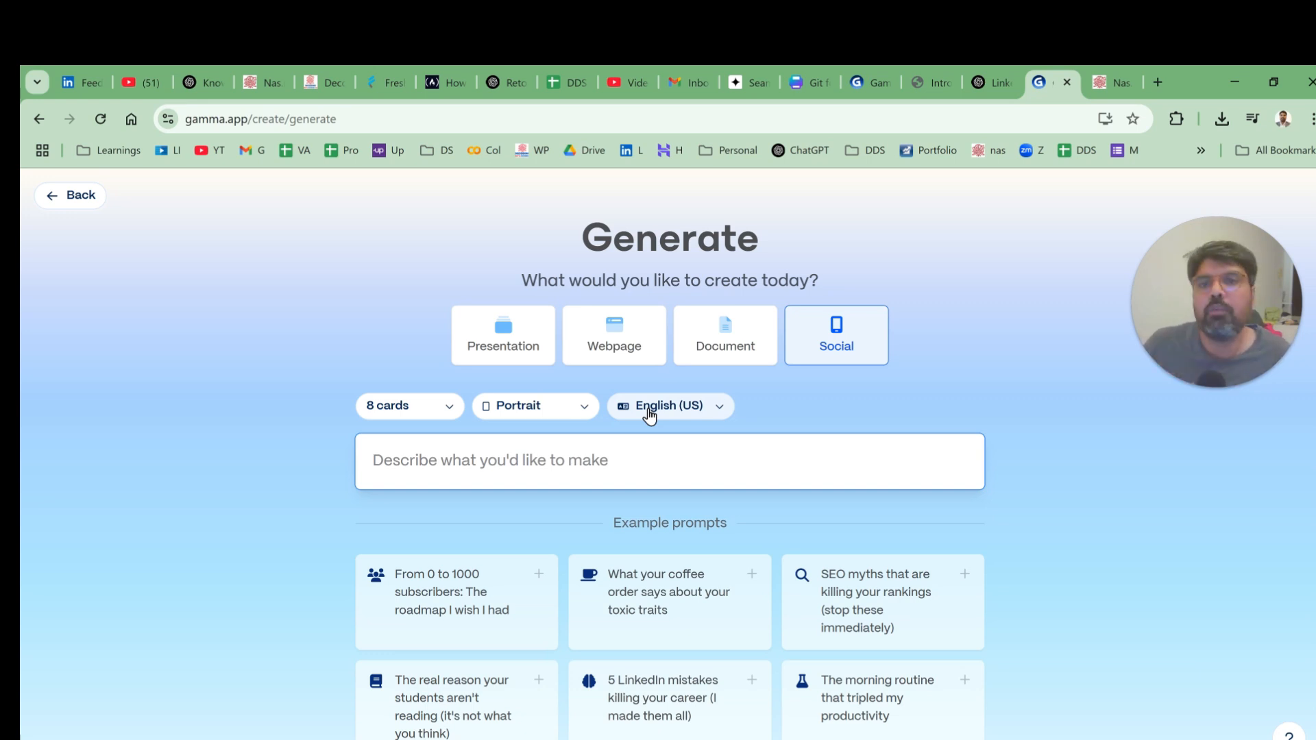
- Switch to the ChatGPT conversation and copy the full Gamma prompt for the Model Context Protocol carousel, from the opening line through Slide 8
click(1002, 72)
scroll(743, 303, up, 2)
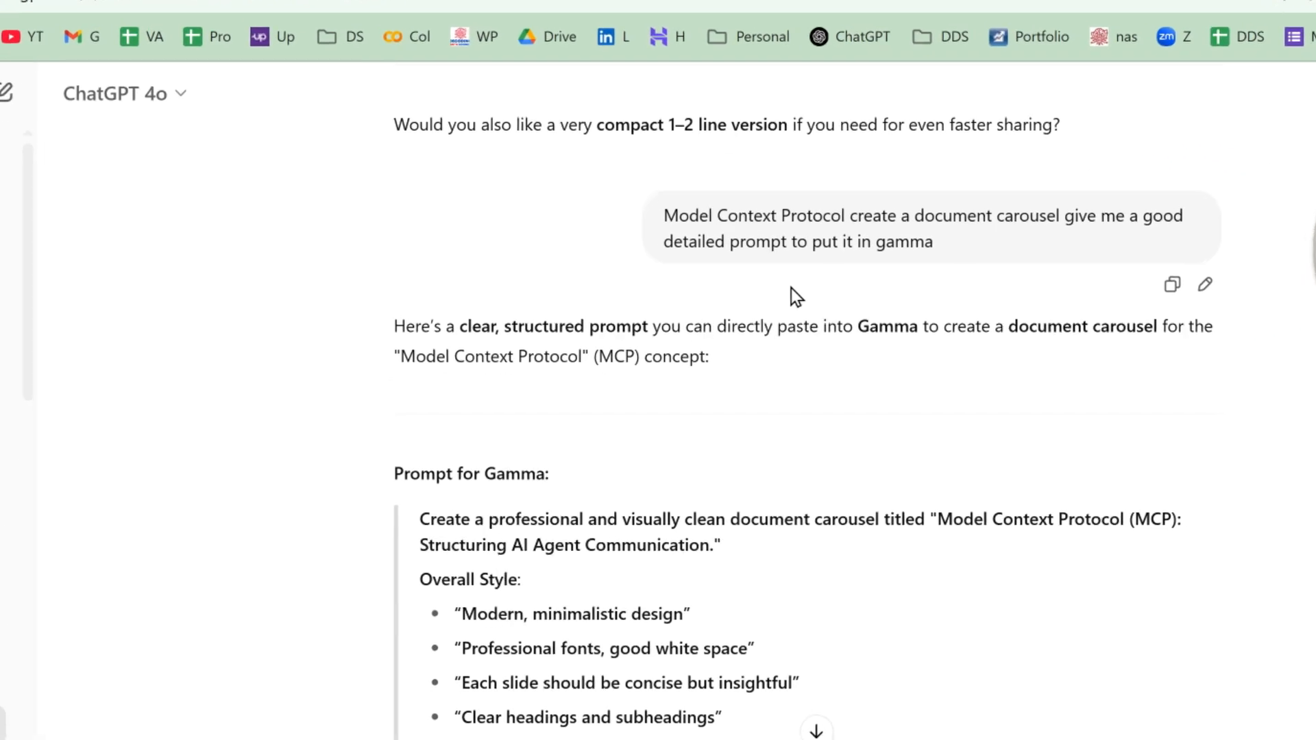
scroll(760, 428, down, 2)
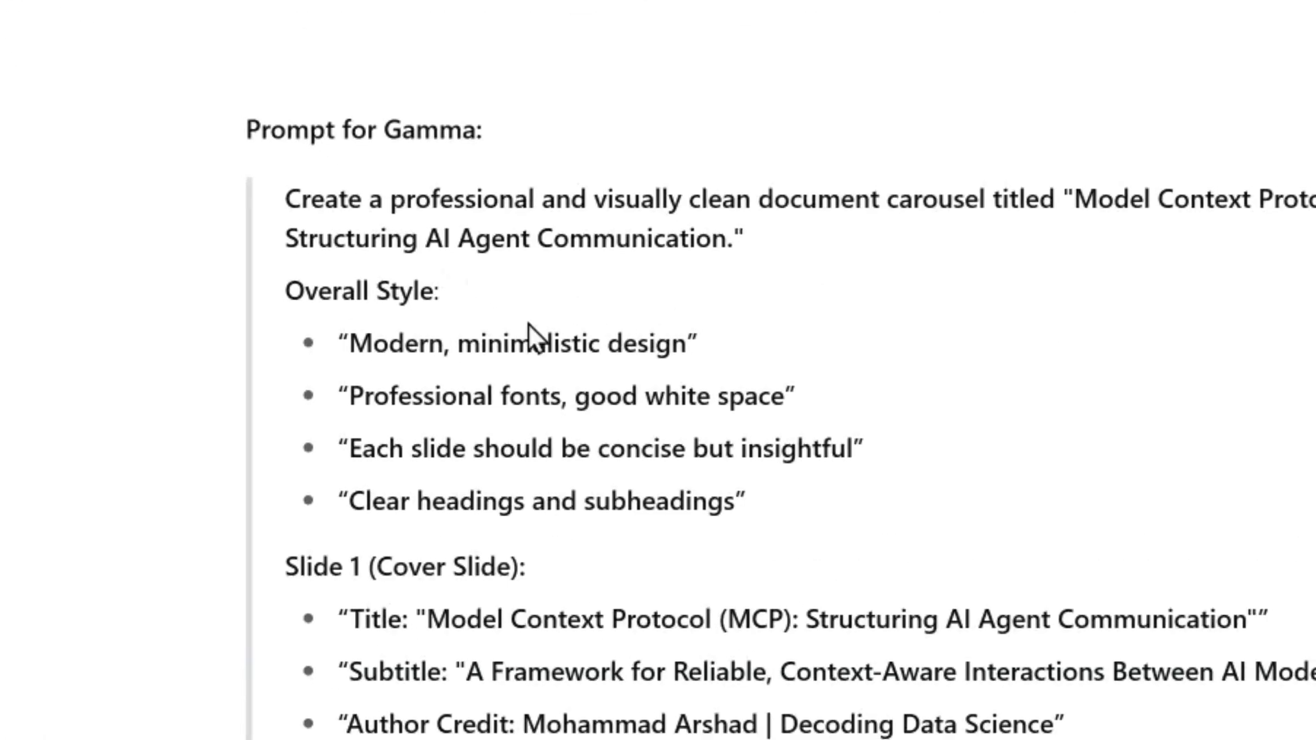
scroll(560, 340, down, 2)
scroll(531, 326, down, 10)
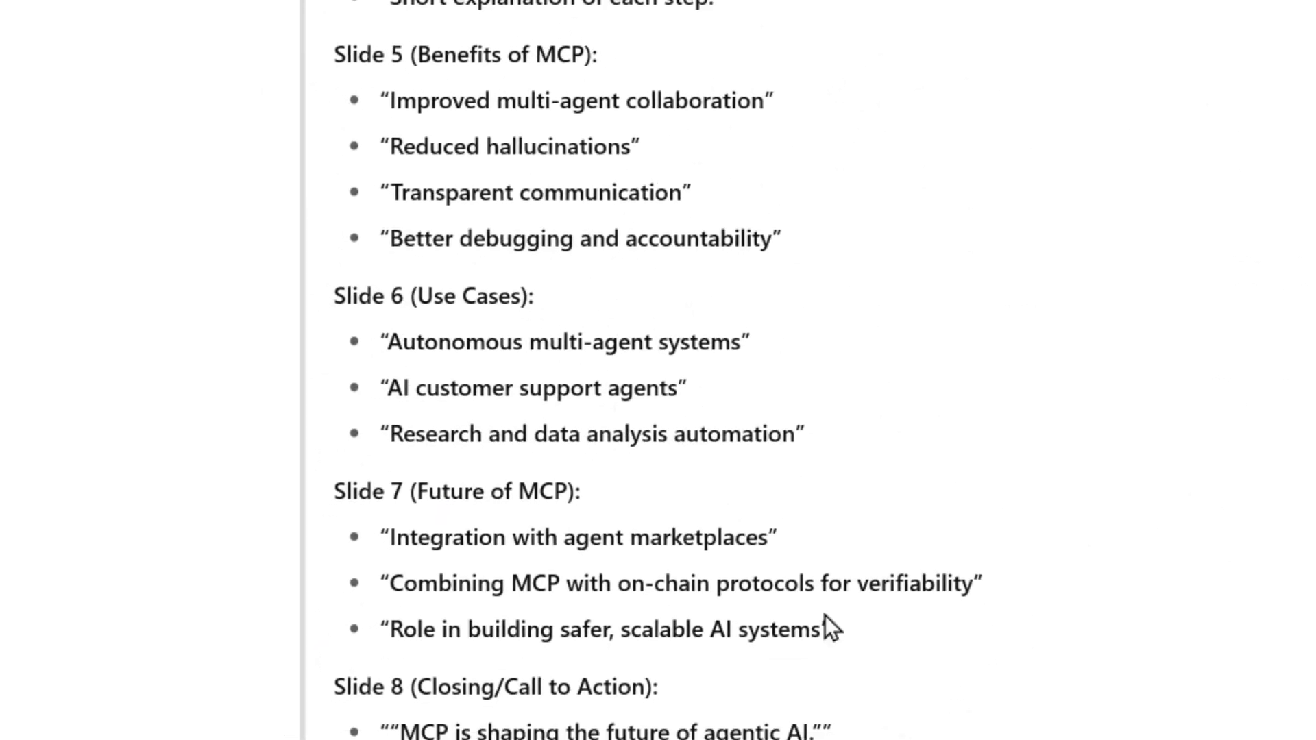
scroll(891, 651, down, 3)
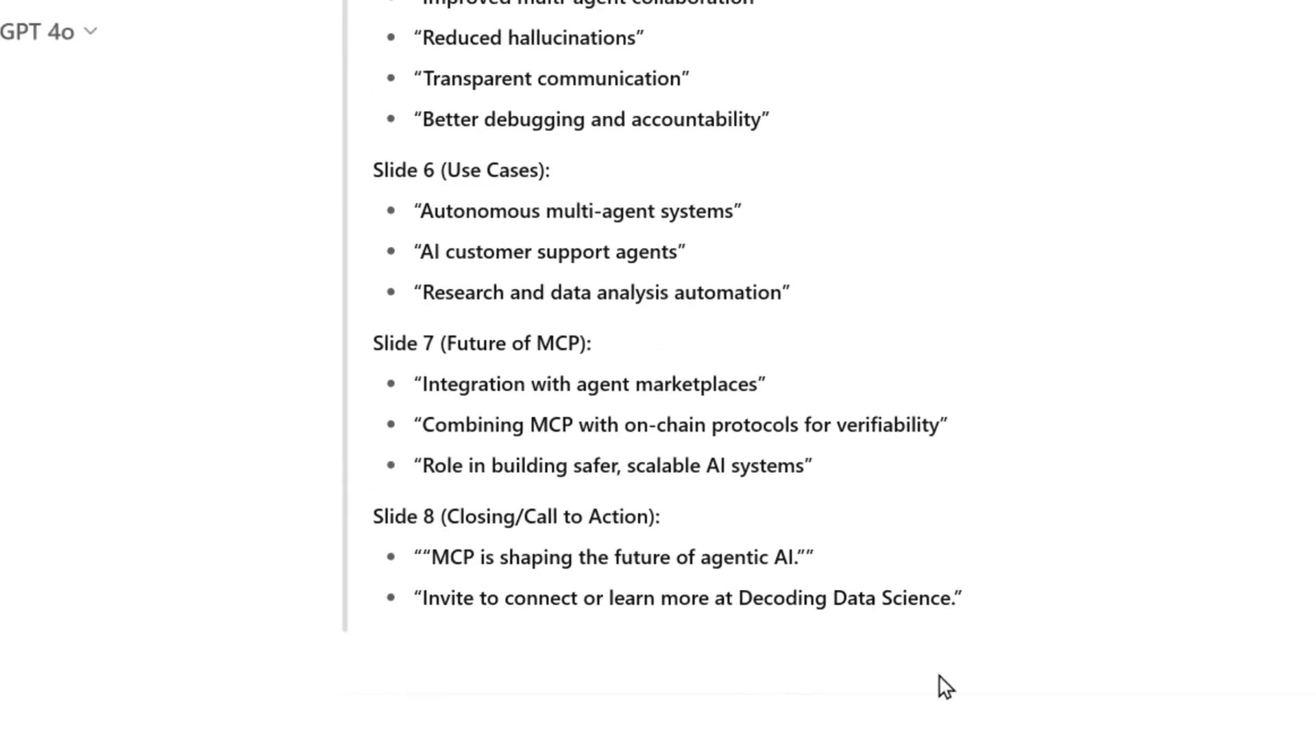
drag(984, 625, 449, 254)
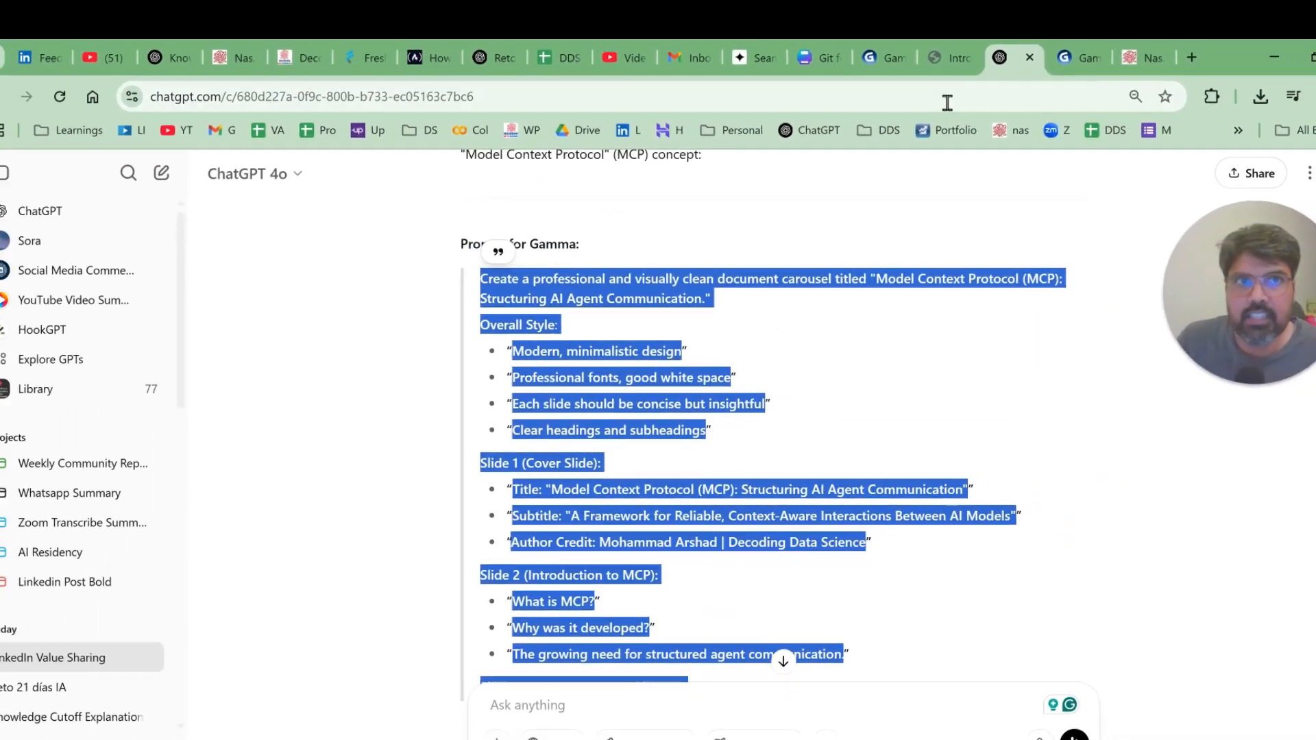
scroll(910, 257, up, 4)
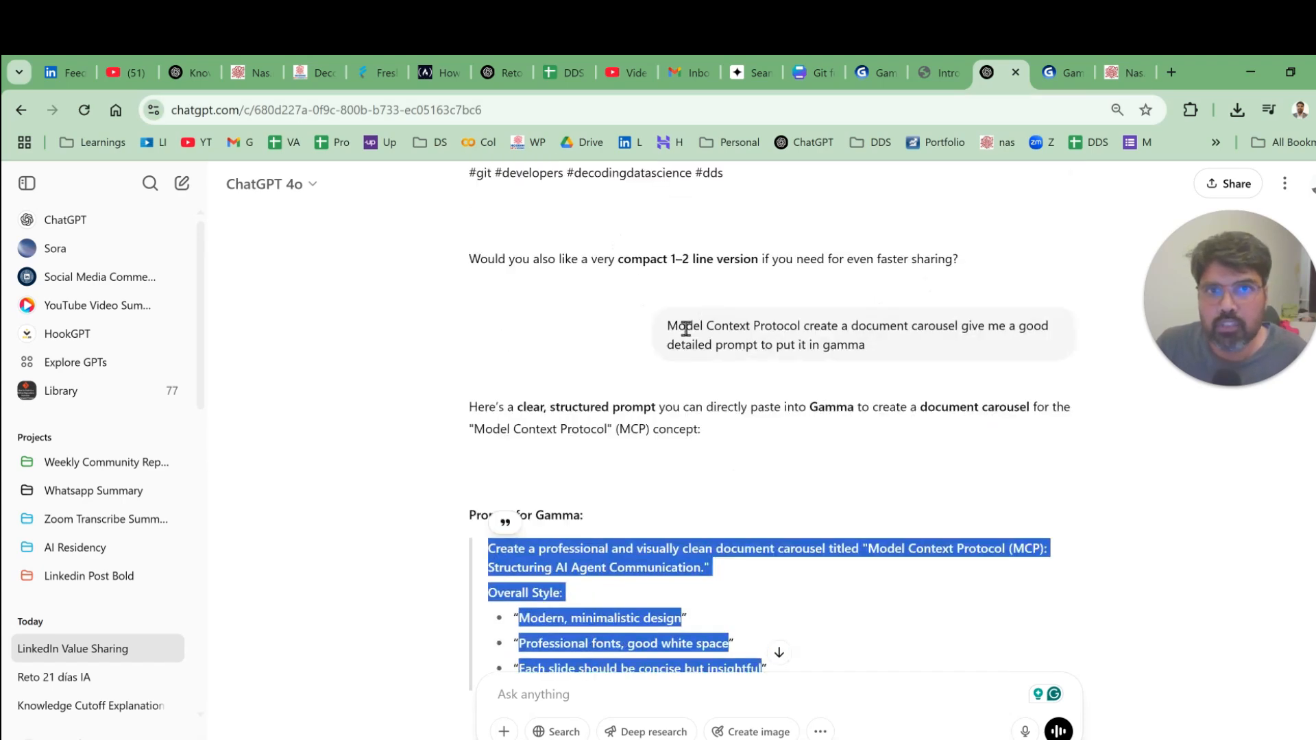
- Switch to Gamma and paste the copied carousel prompt as the description of what to make
click(1037, 79)
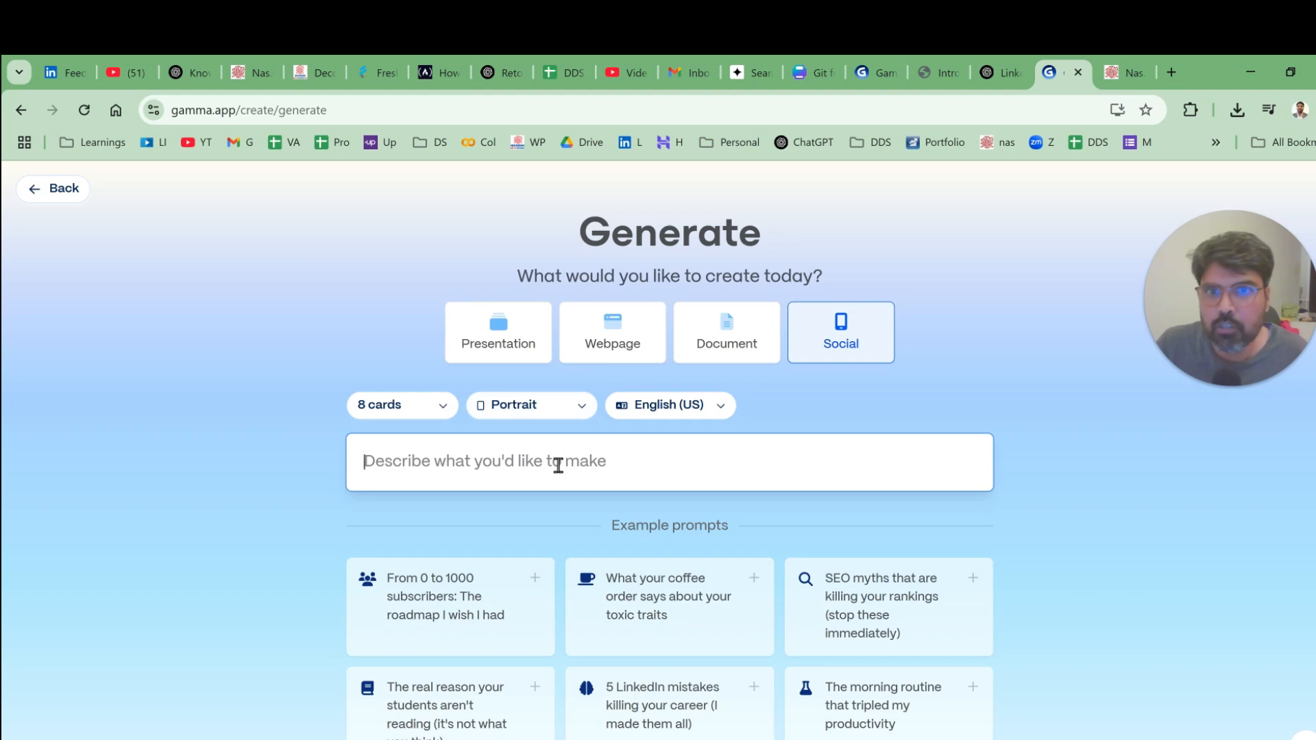
key(ctrl+v)
scroll(651, 478, down, 4)
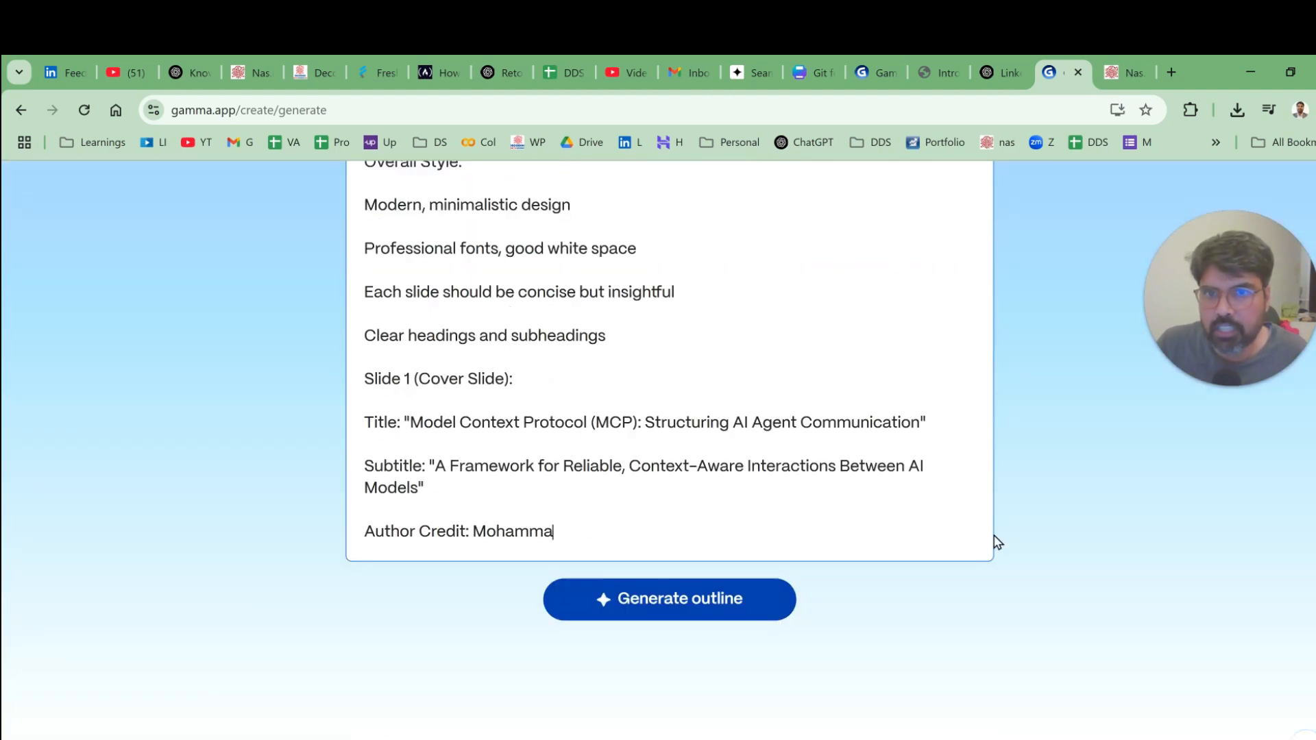
- Examine the pasted carousel prompt from its opening line to the author credit to check where the text ends
drag(630, 543, 395, 500)
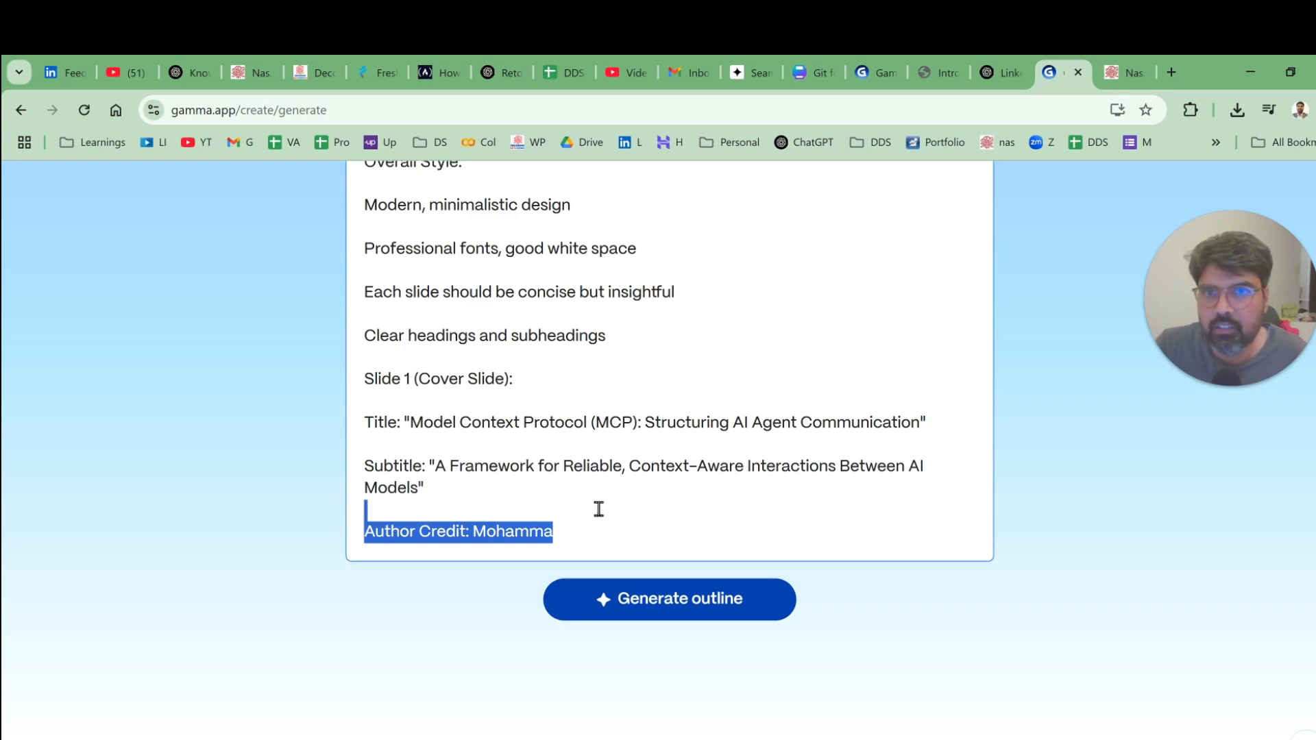
scroll(632, 417, up, 5)
scroll(633, 412, down, 4)
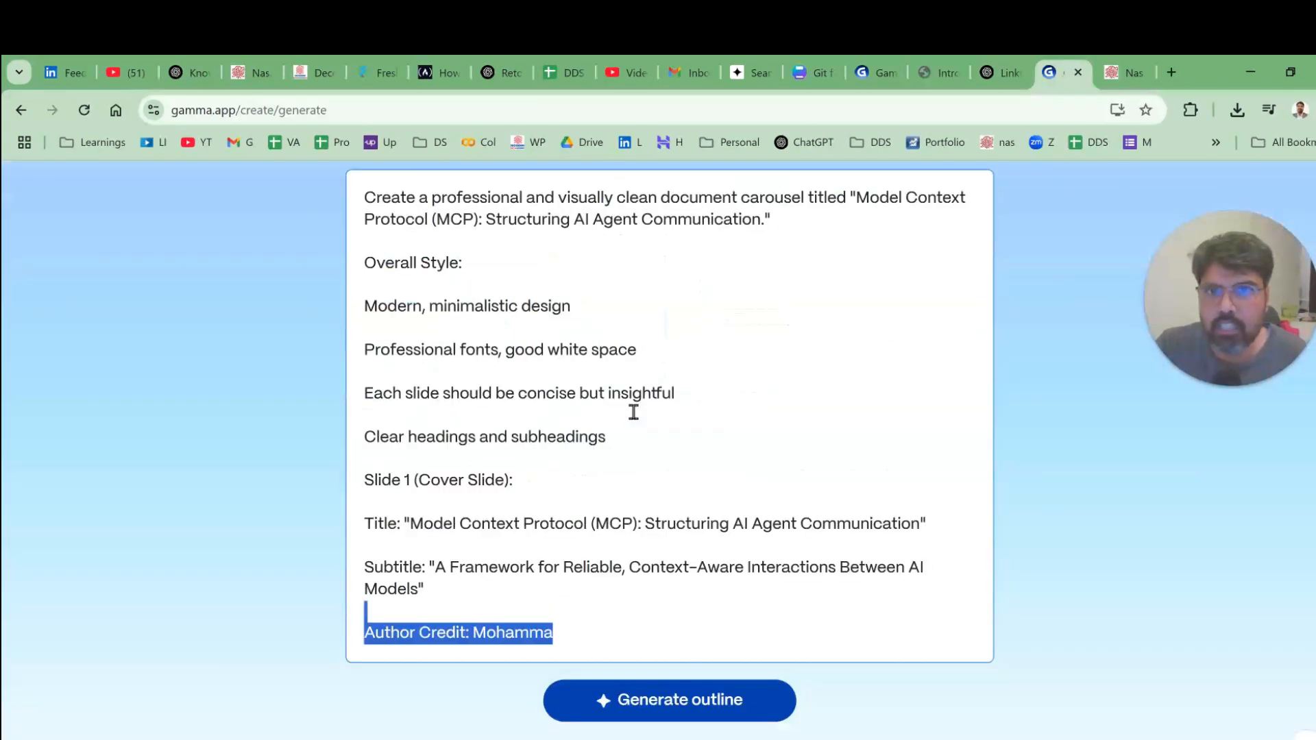
click(633, 412)
scroll(628, 524, down, 2)
scroll(629, 524, up, 5)
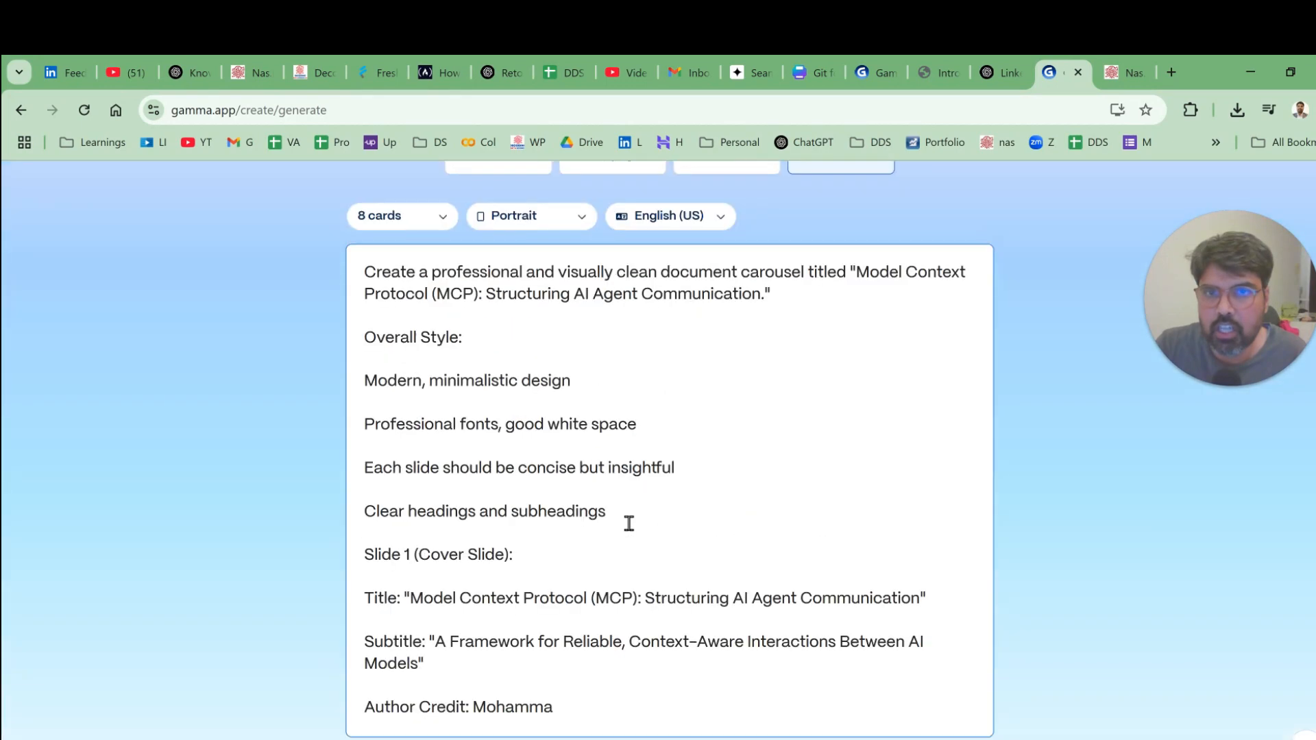
scroll(629, 524, down, 5)
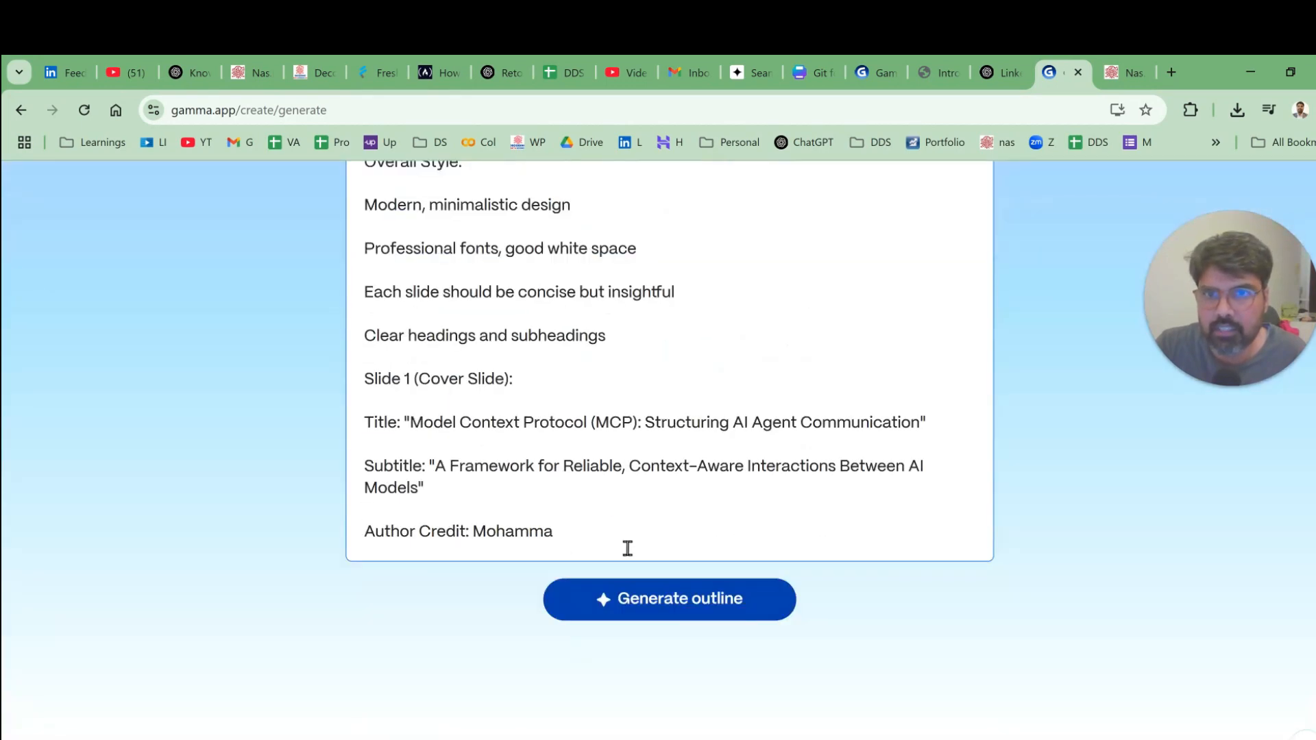
key(alt+Tab)
key(alt+Tab)
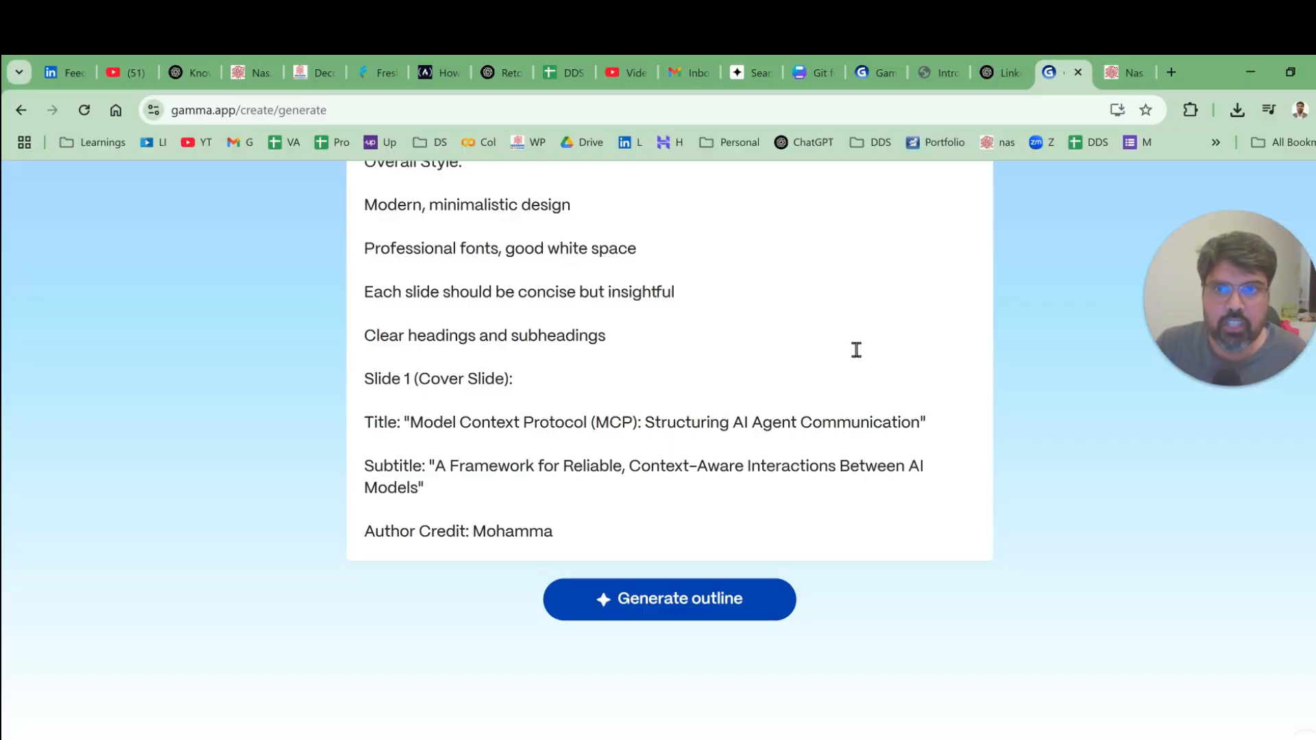
- Switch to the ChatGPT conversation and send the message "there is limit of 500 words in gamma app"
click(995, 67)
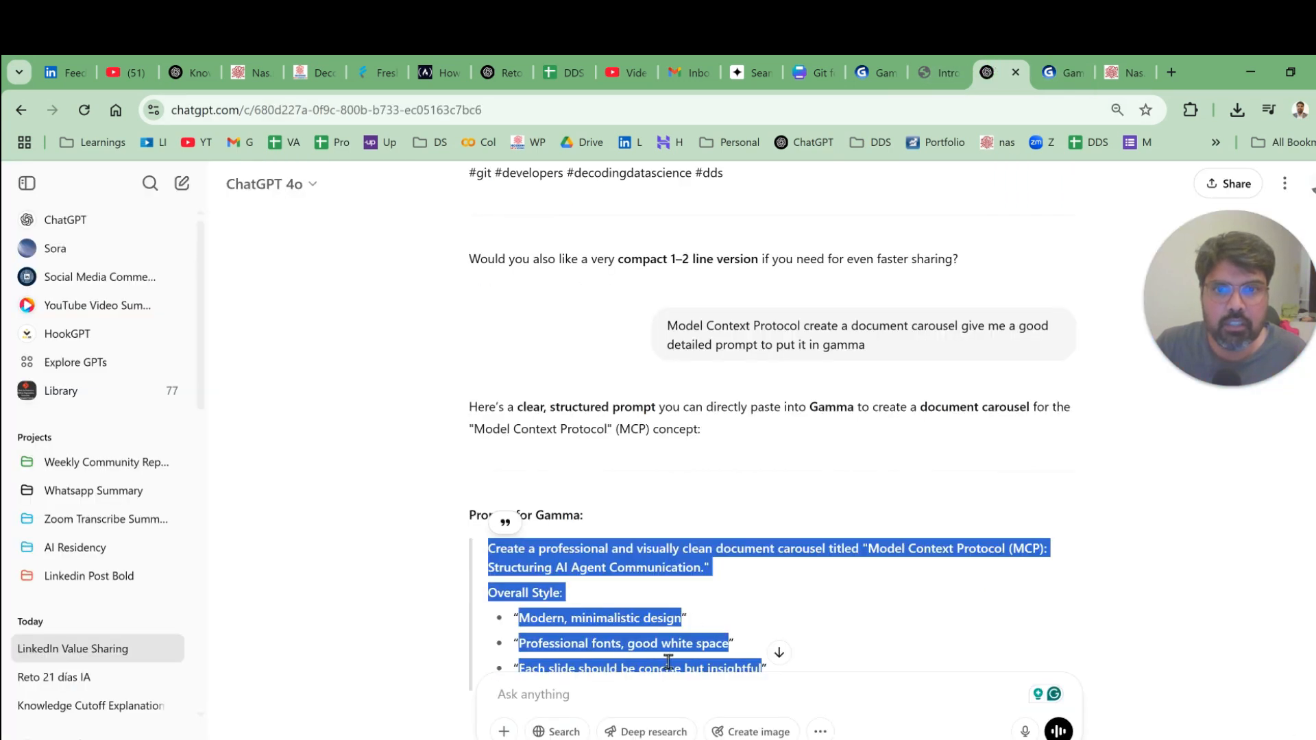
click(647, 693)
text(there is limit of)
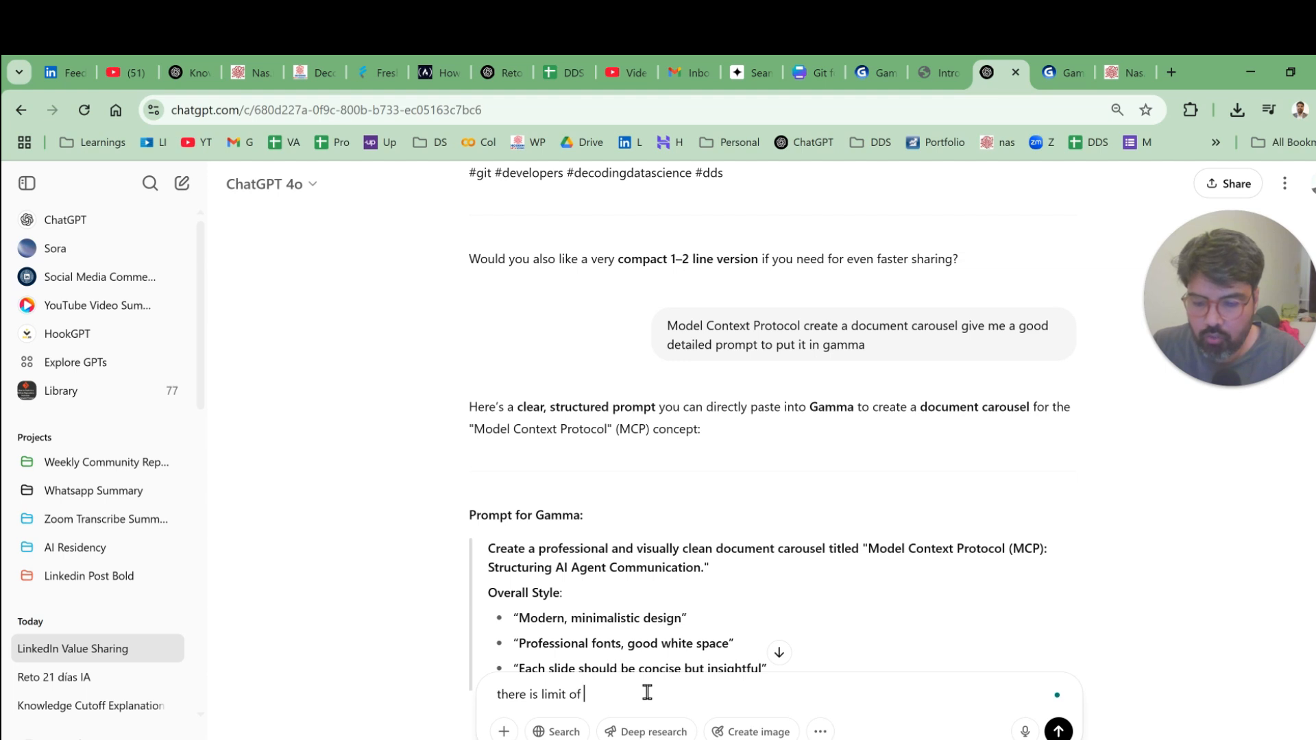
text( 500)
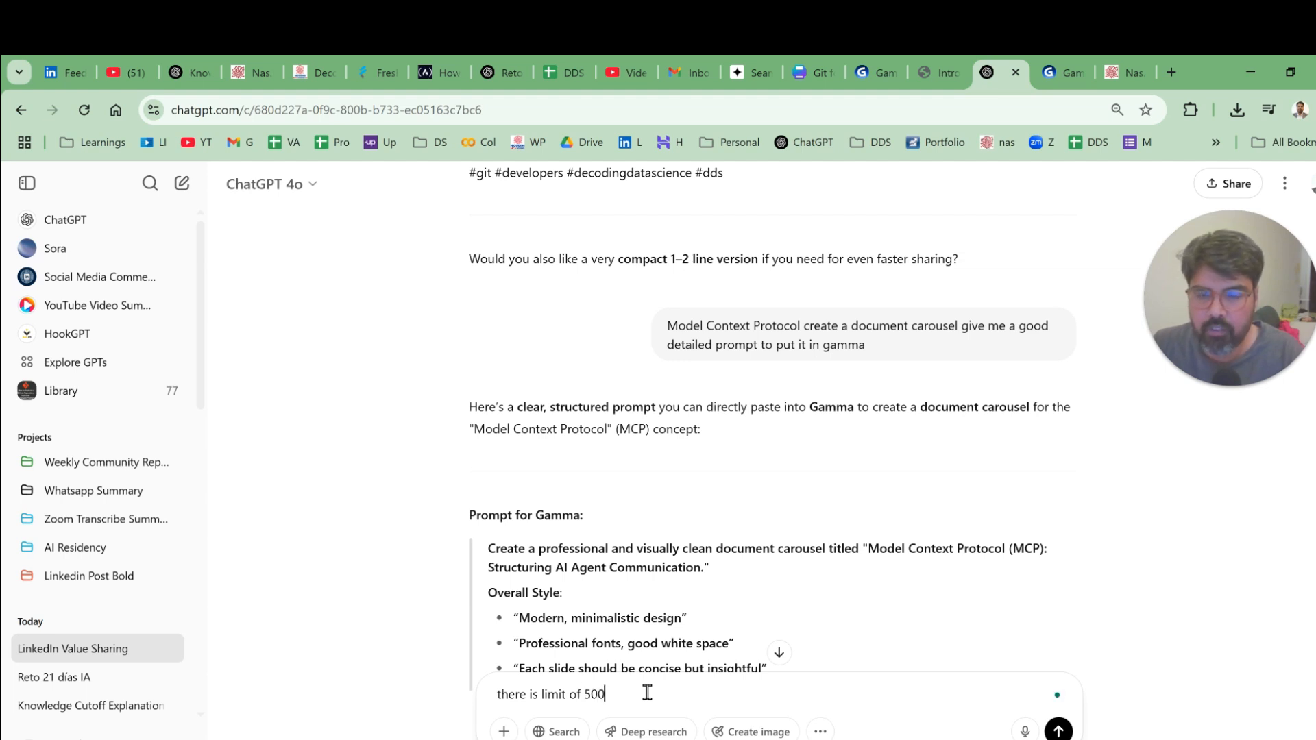
text( words in gamma app)
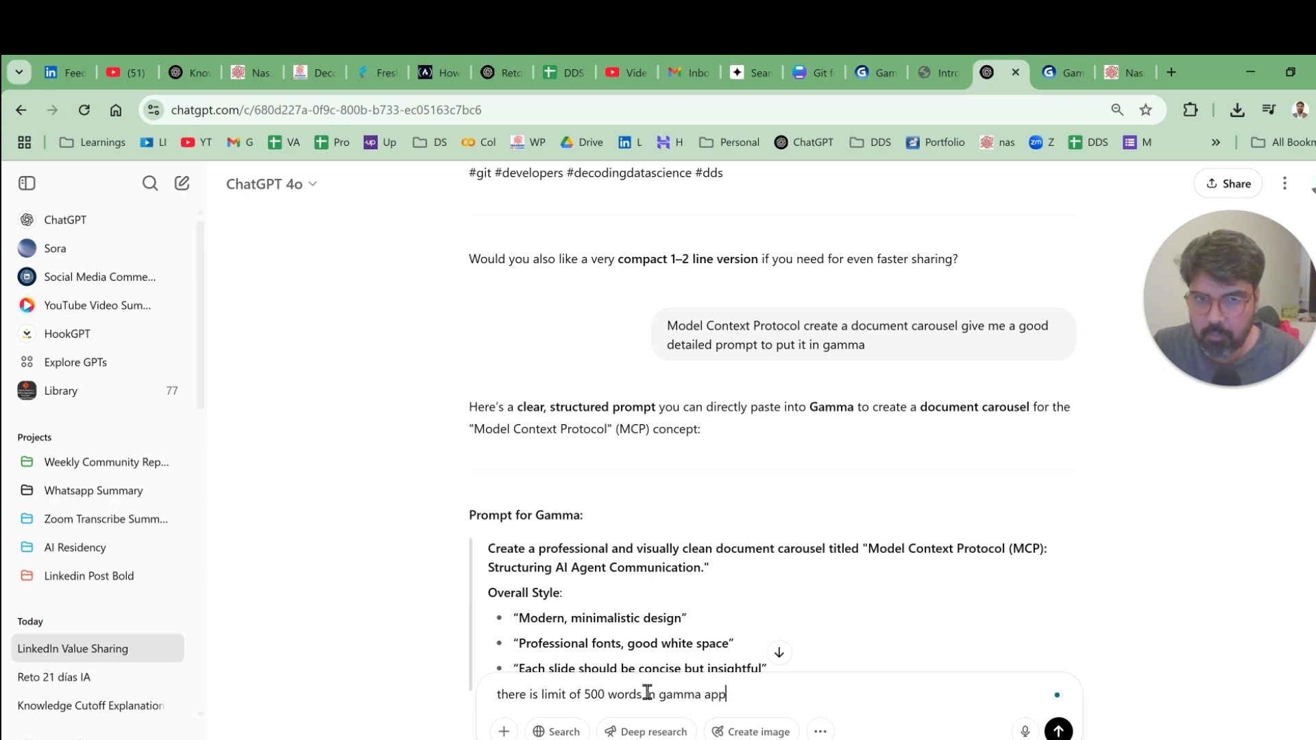
key(Return)
- Examine the original prompt's author credit and the new under-500-word Gamma prompt through its closing slide, and select the new prompt's text
scroll(705, 480, up, 10)
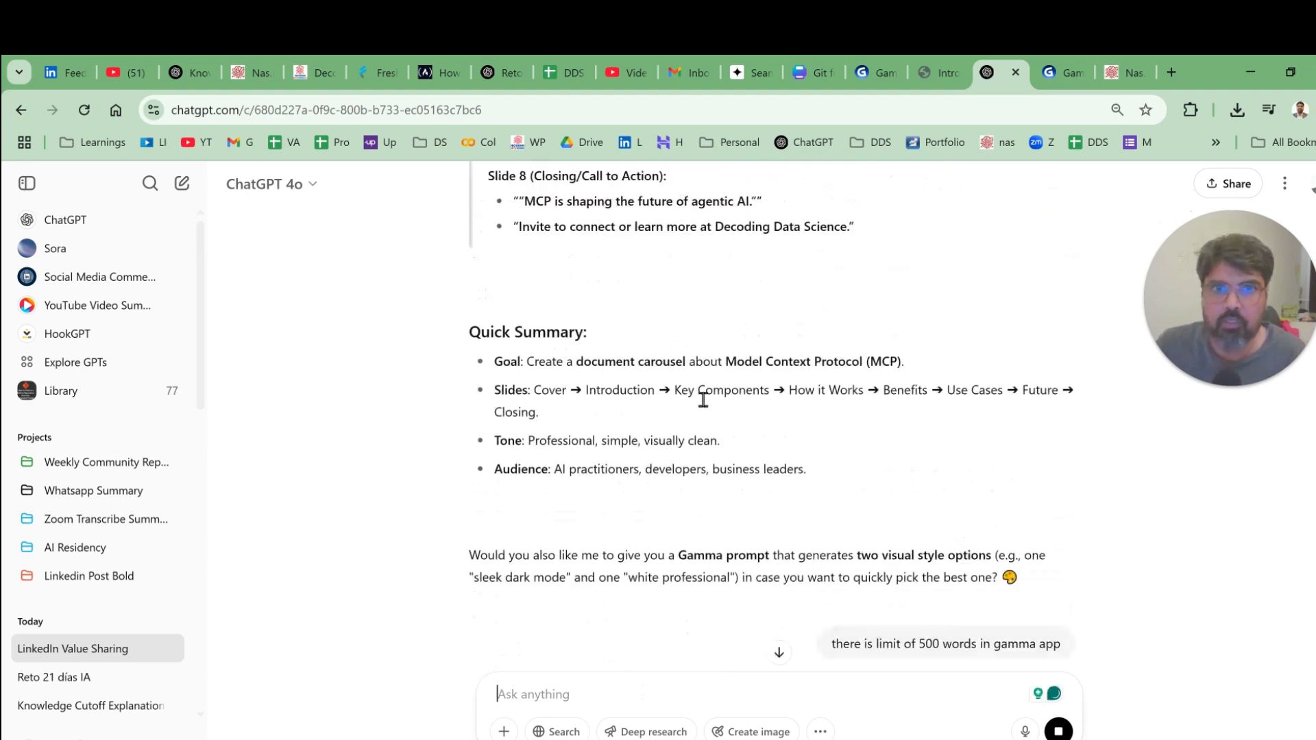
scroll(705, 404, up, 9)
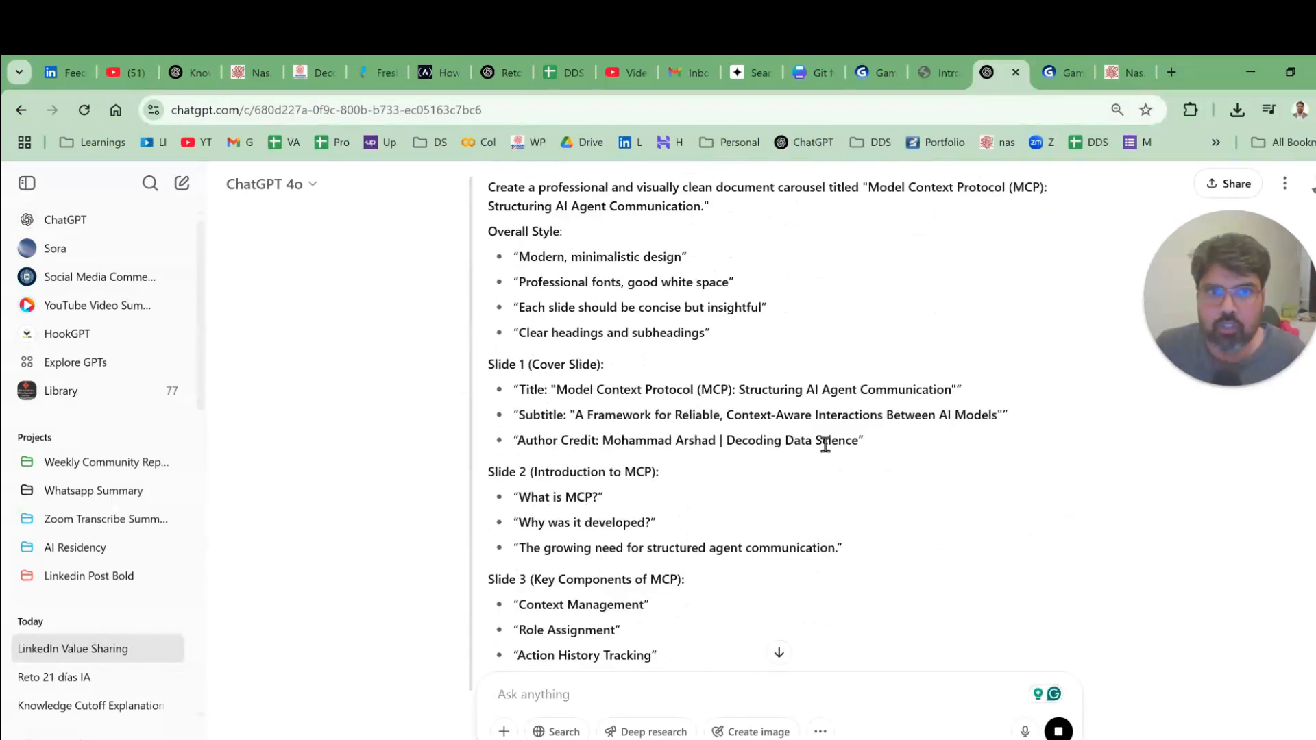
drag(855, 444, 641, 443)
scroll(758, 461, down, 12)
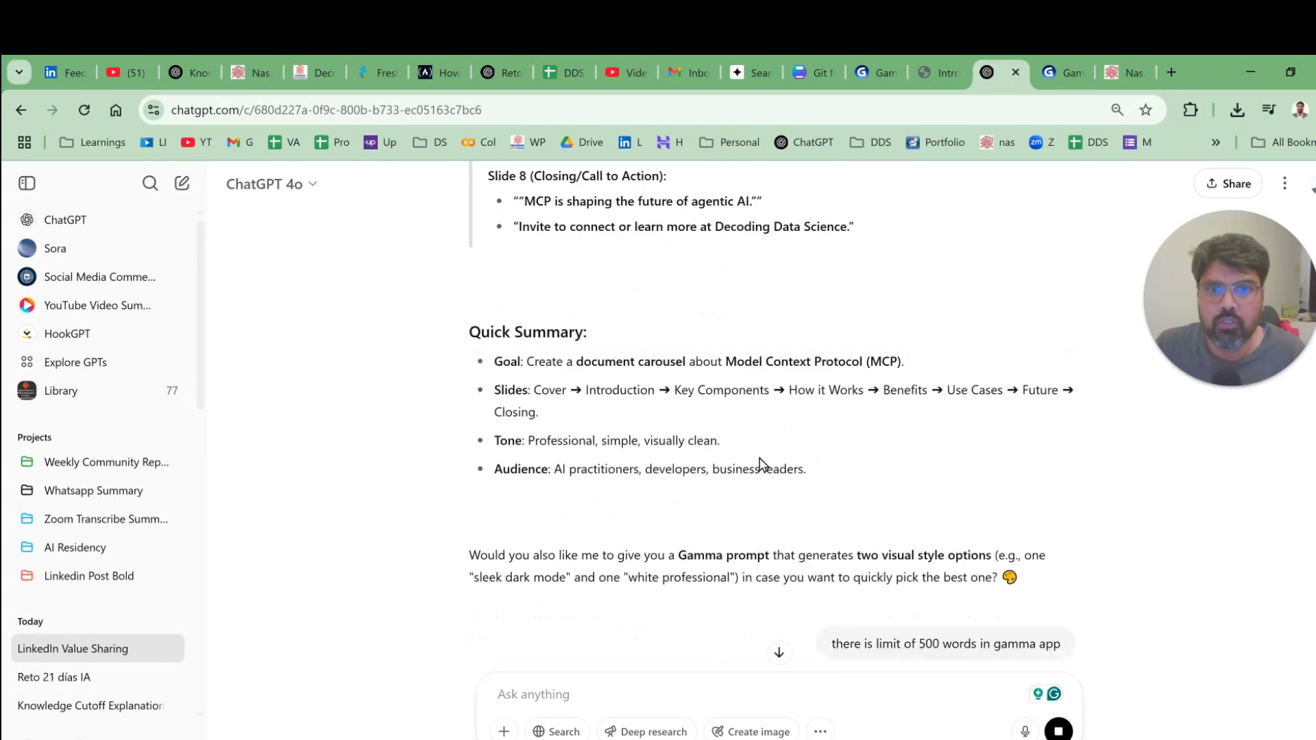
scroll(760, 466, down, 15)
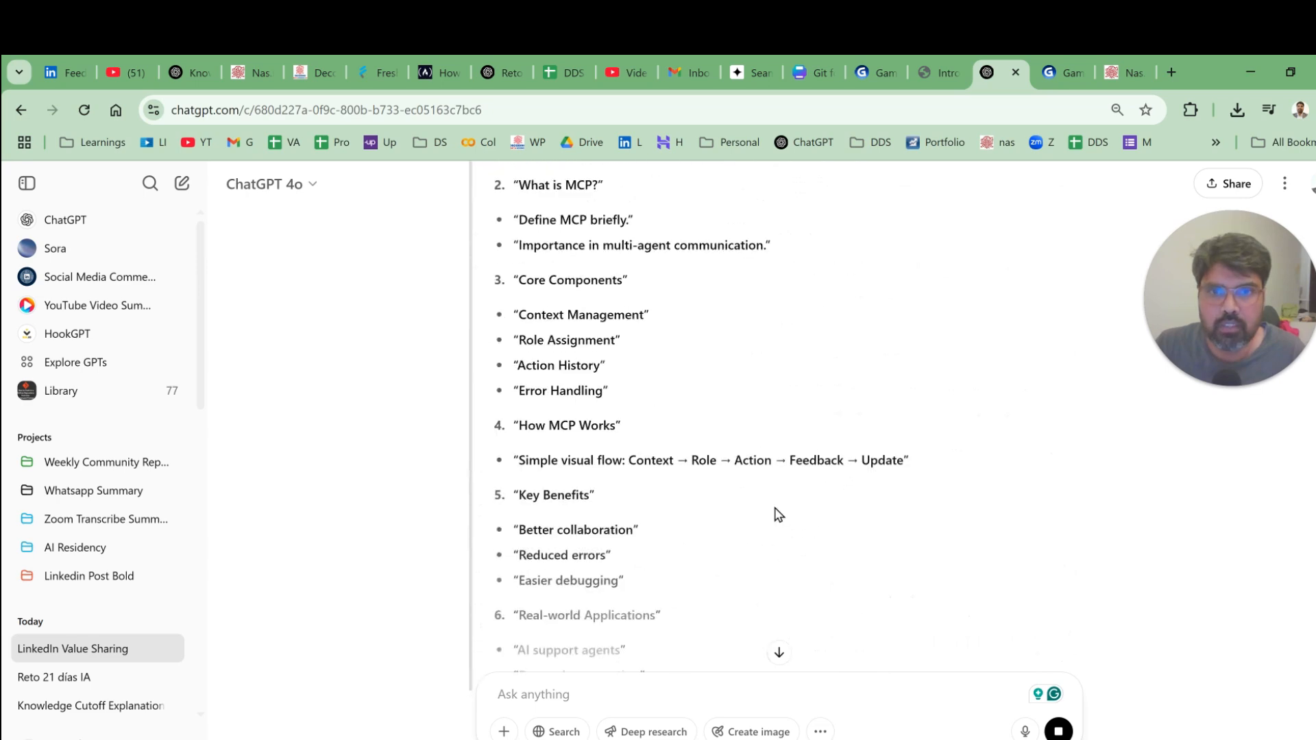
scroll(778, 513, down, 5)
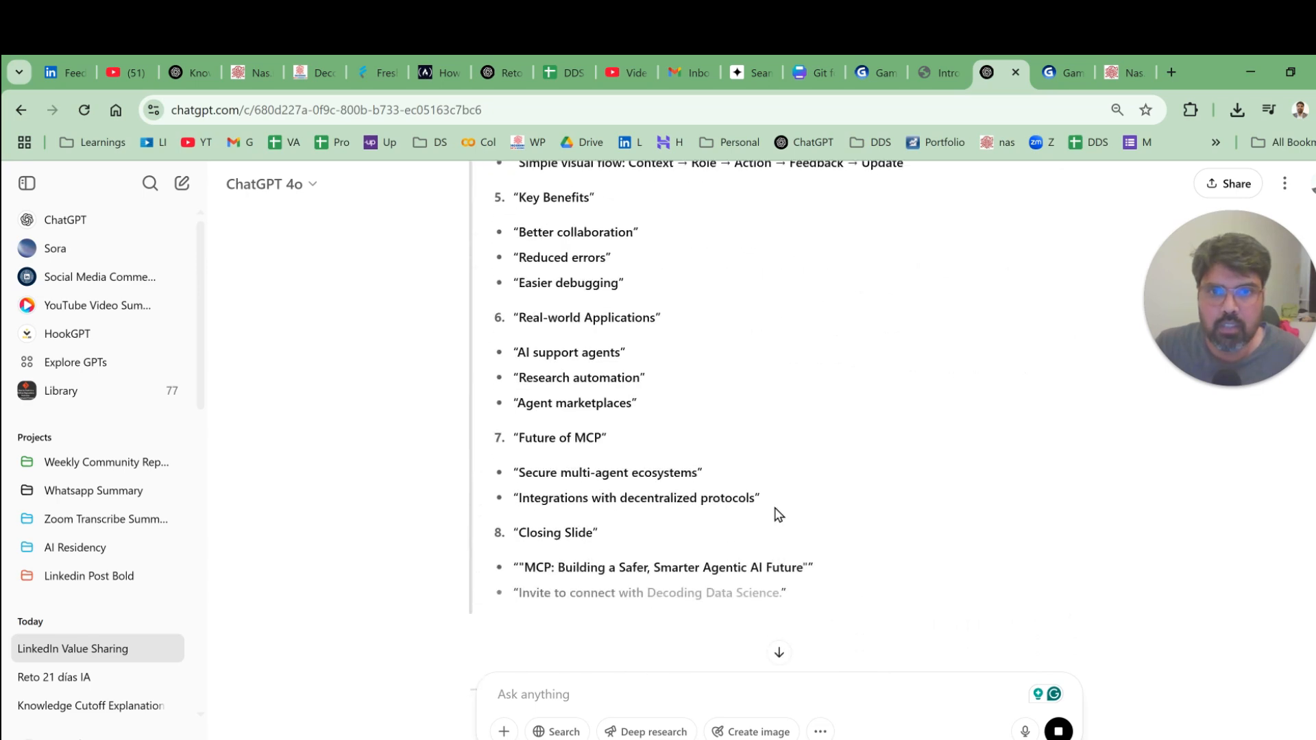
scroll(779, 514, down, 3)
scroll(778, 514, up, 3)
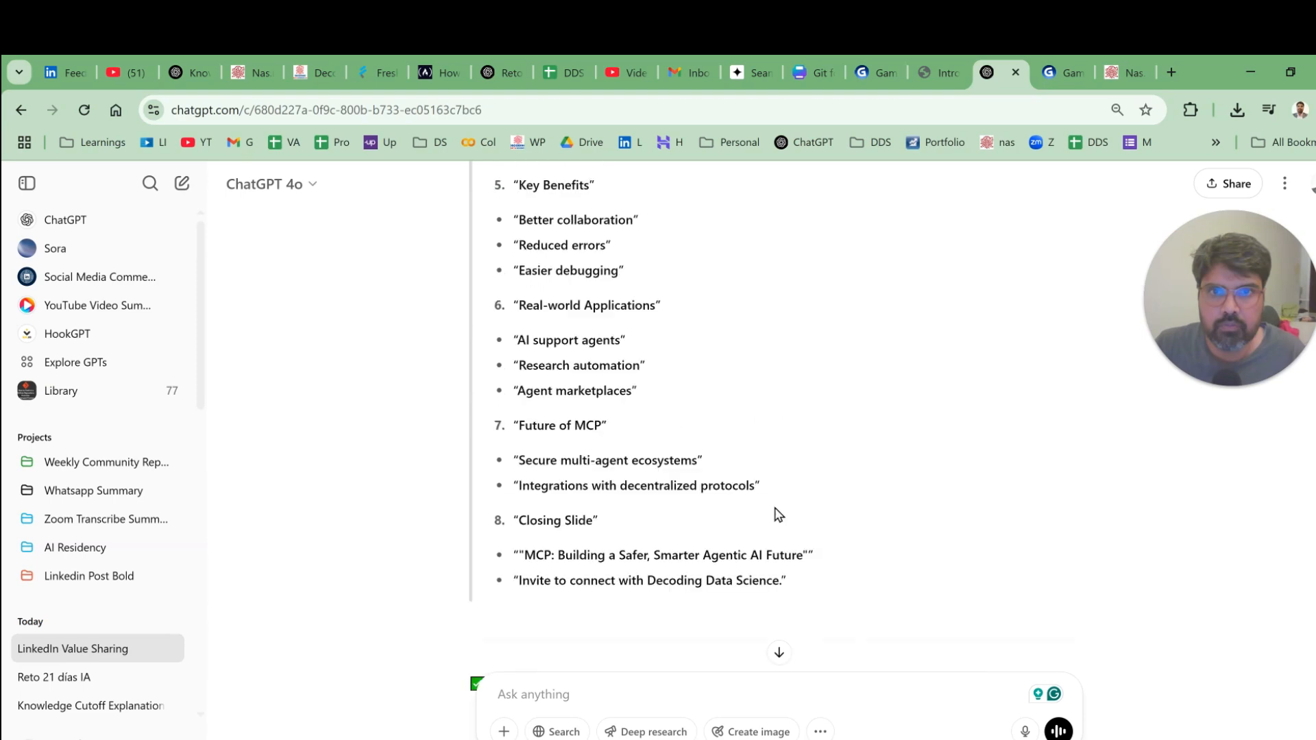
drag(803, 594, 486, 254)
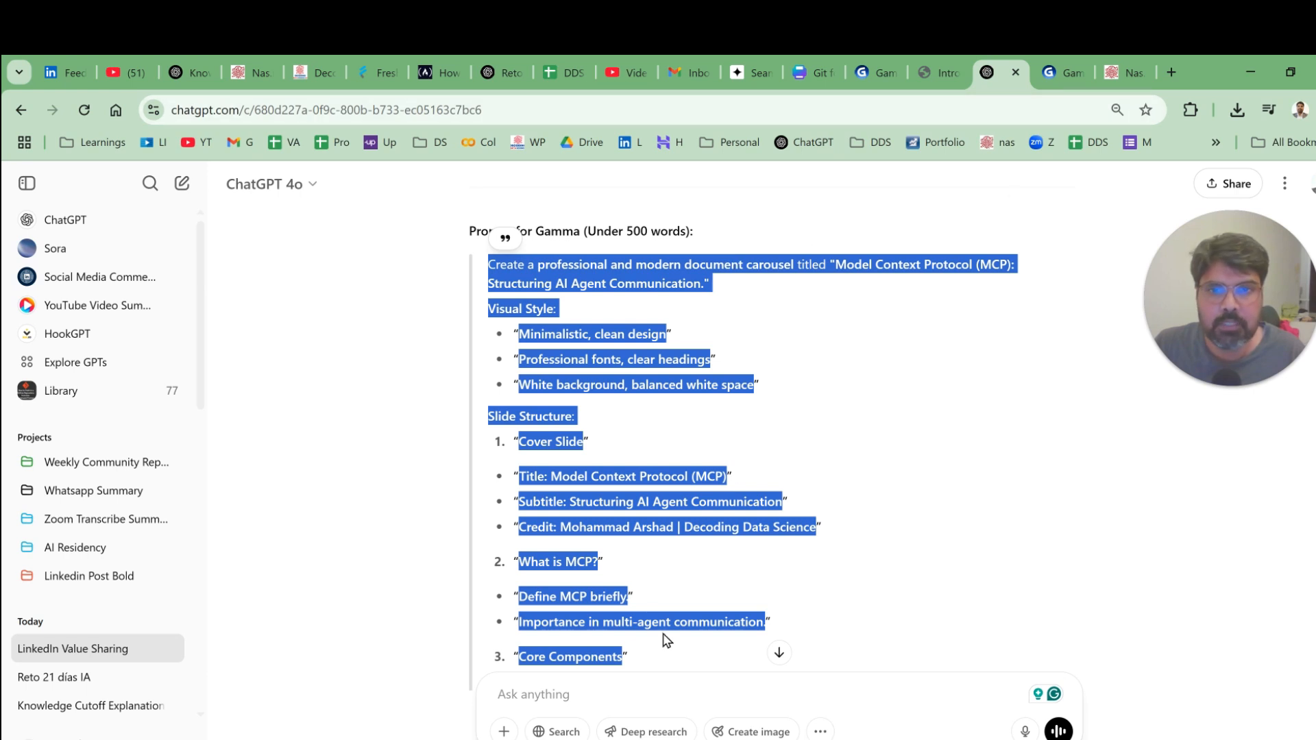
- Send the ChatGPT message "just give slide titles as limmit is 250 words"
click(538, 693)
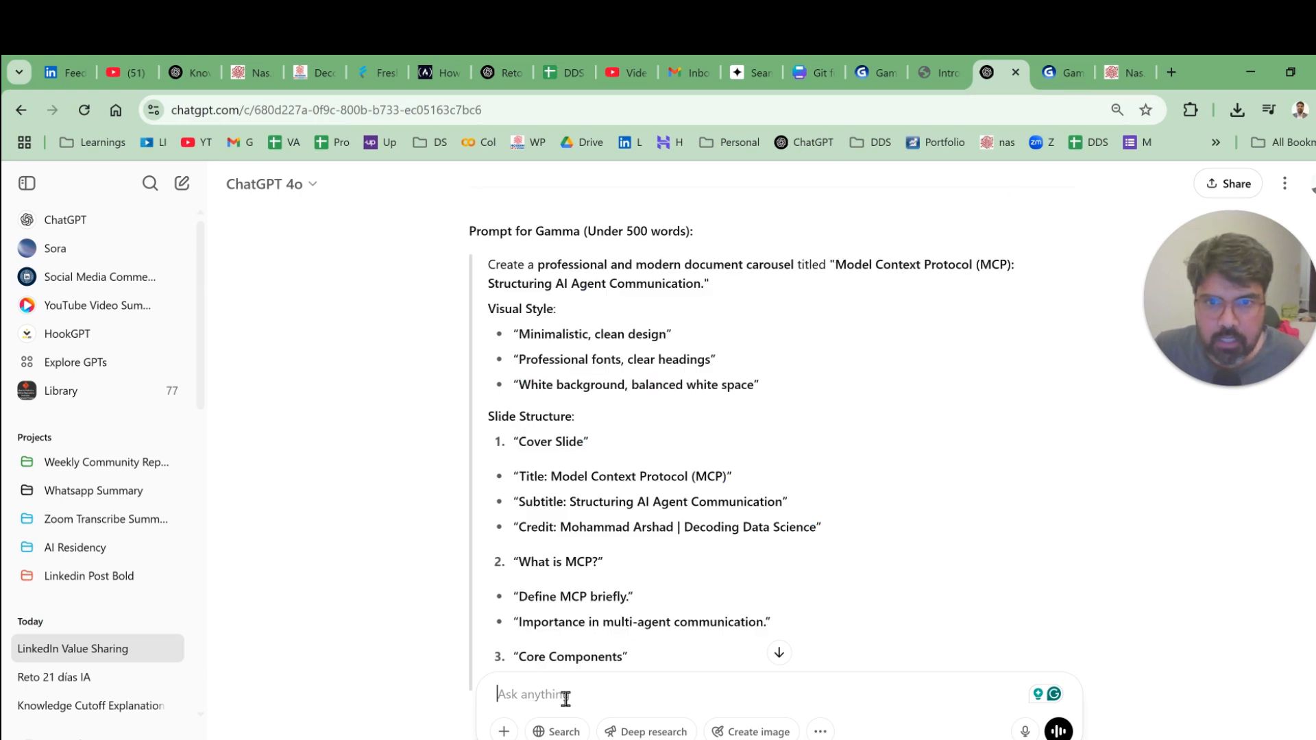
text(just gi)
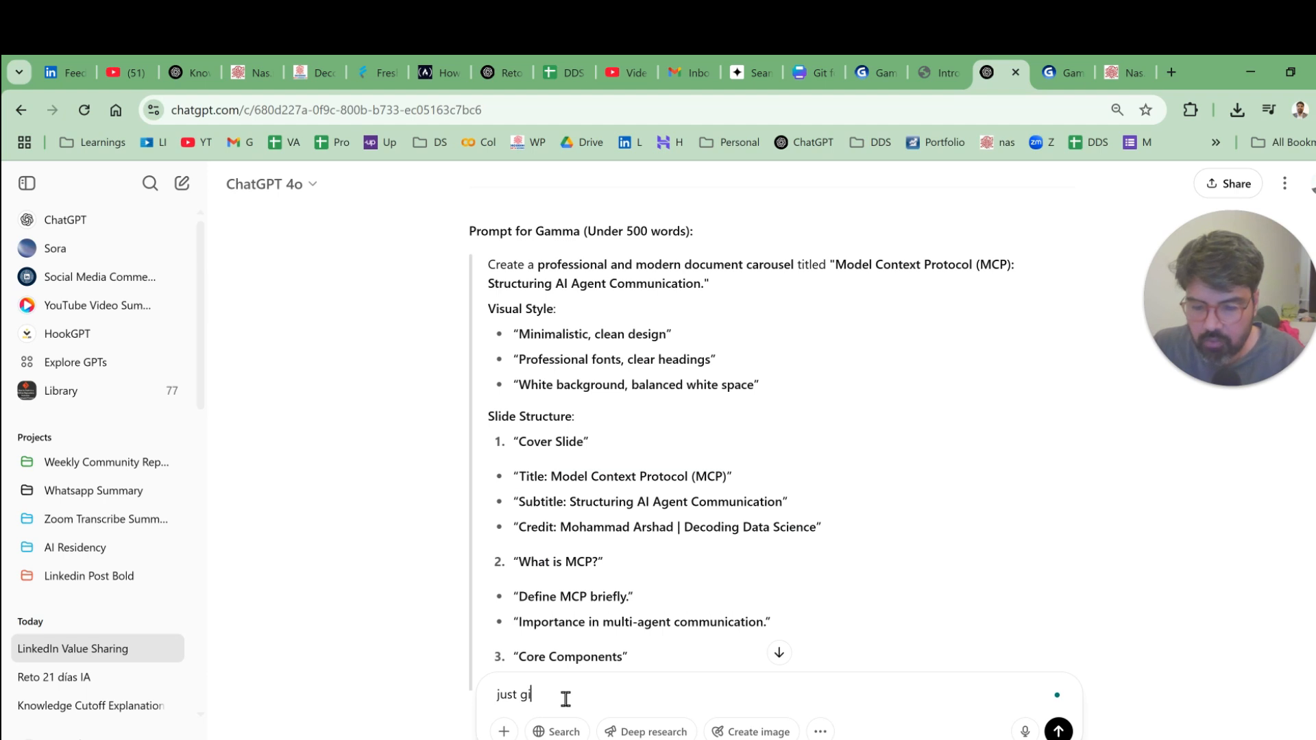
text(ve )
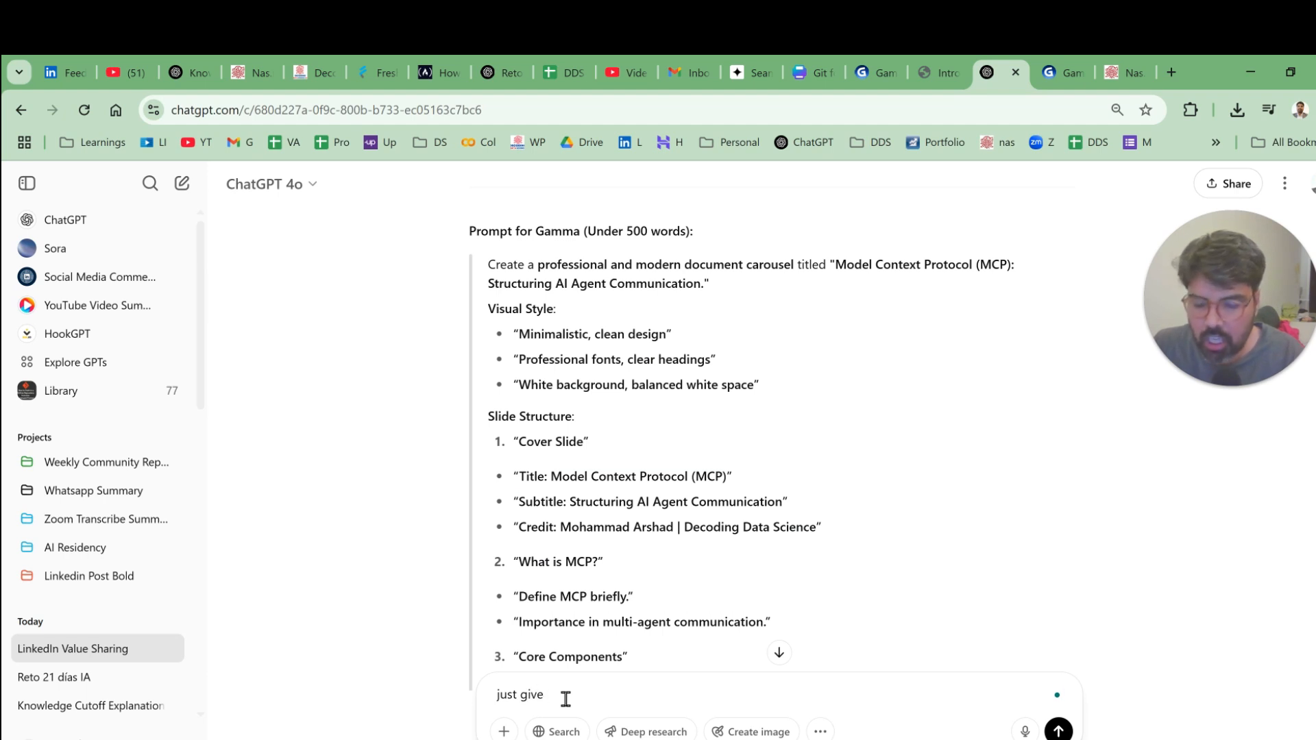
text(slide titles as limmit is 20)
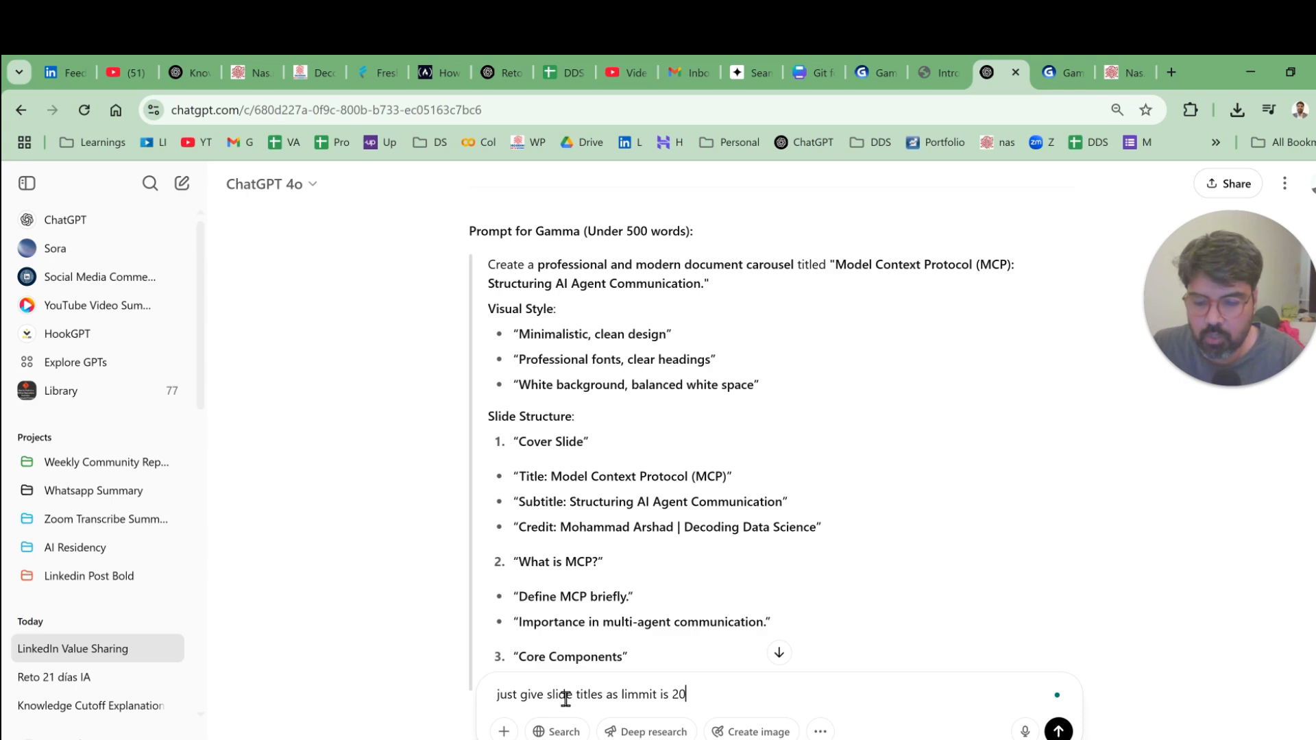
key(BackSpace)
text(50 w)
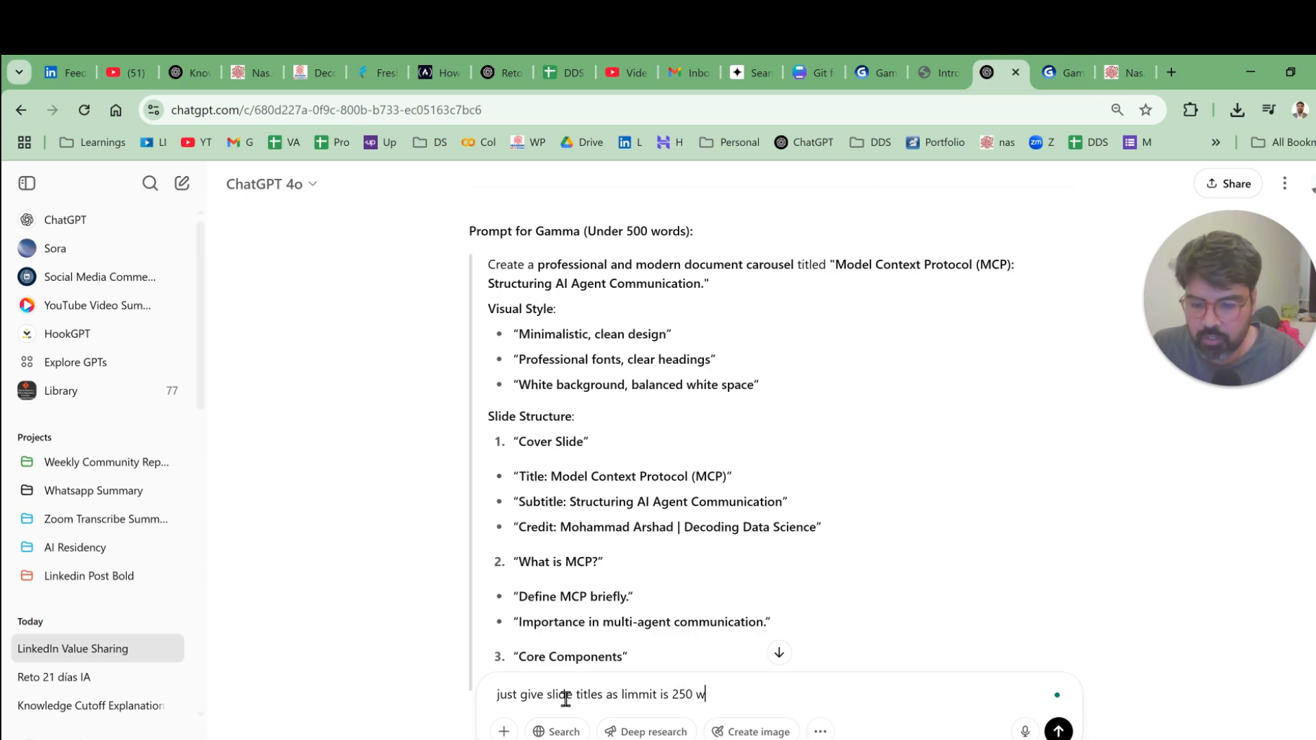
text(ords)
key(Return)
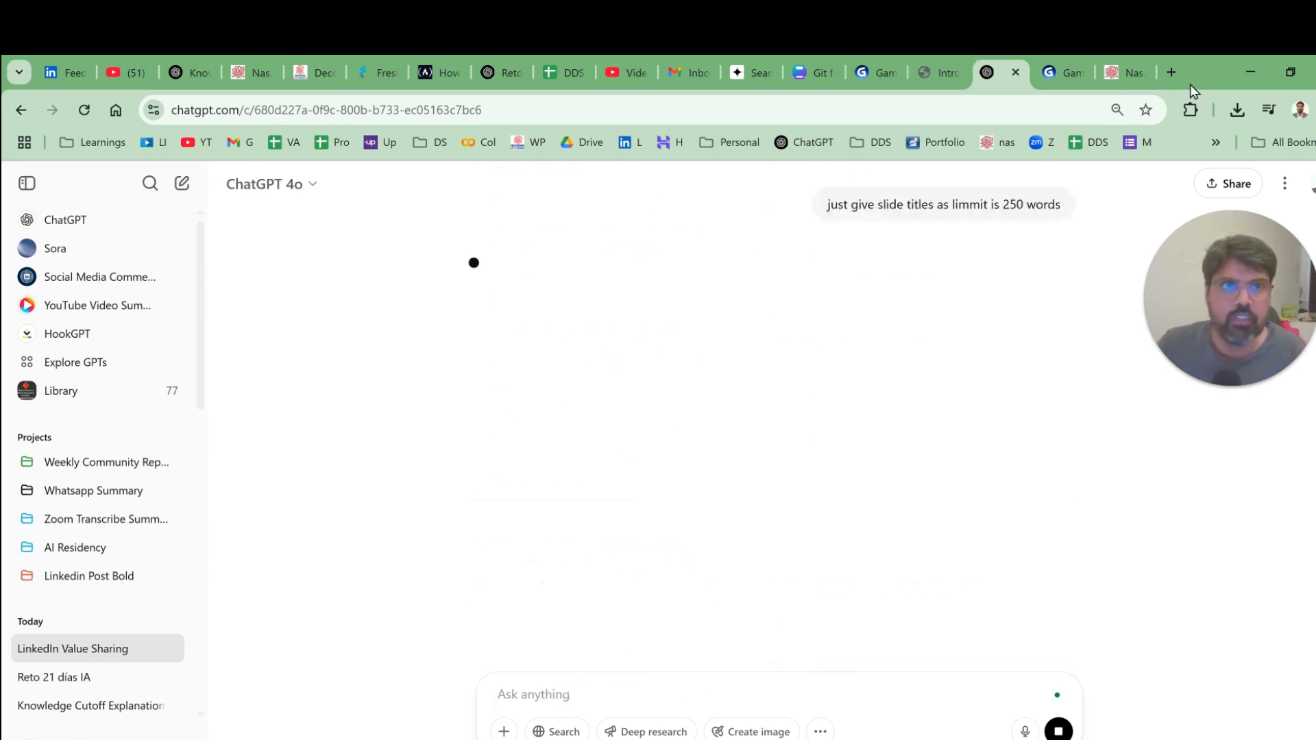
- Switch to Gamma and try to shorten the pasted prompt by removing blank lines around "Overall Style:" and extending the author credit
click(1061, 74)
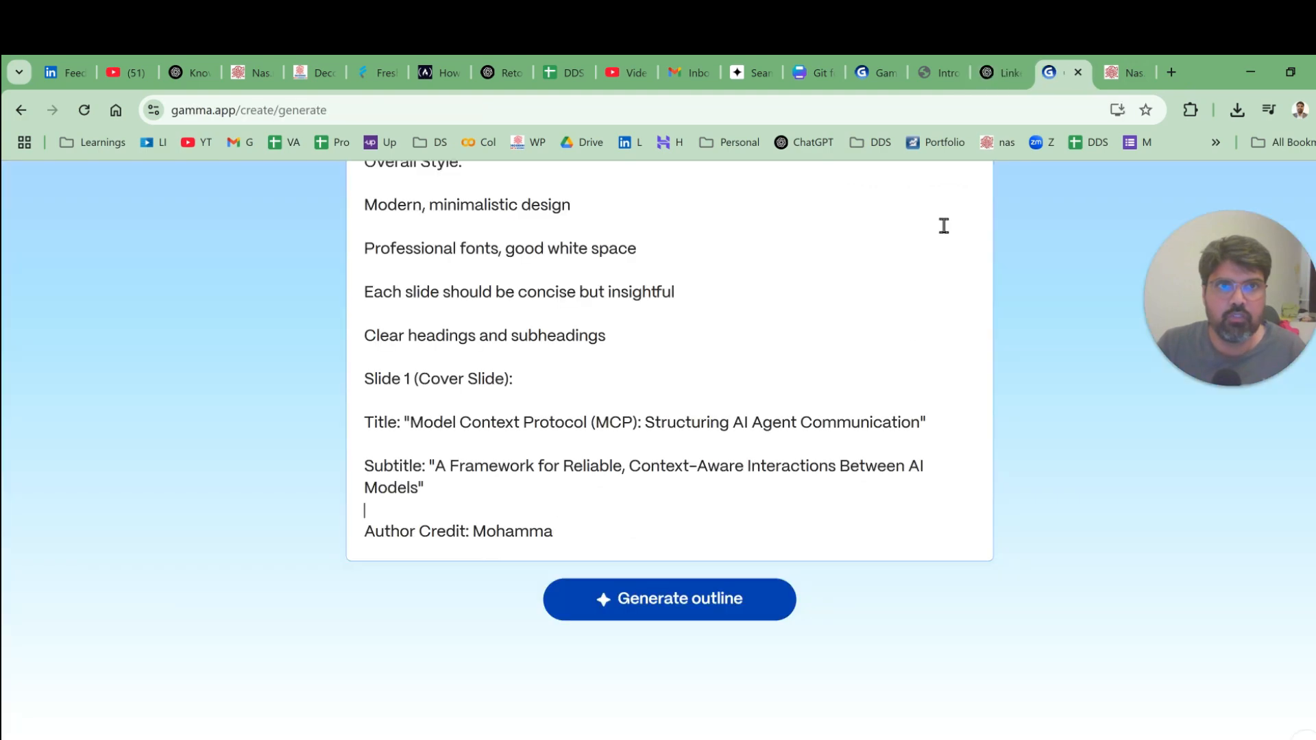
scroll(859, 410, up, 3)
click(842, 417)
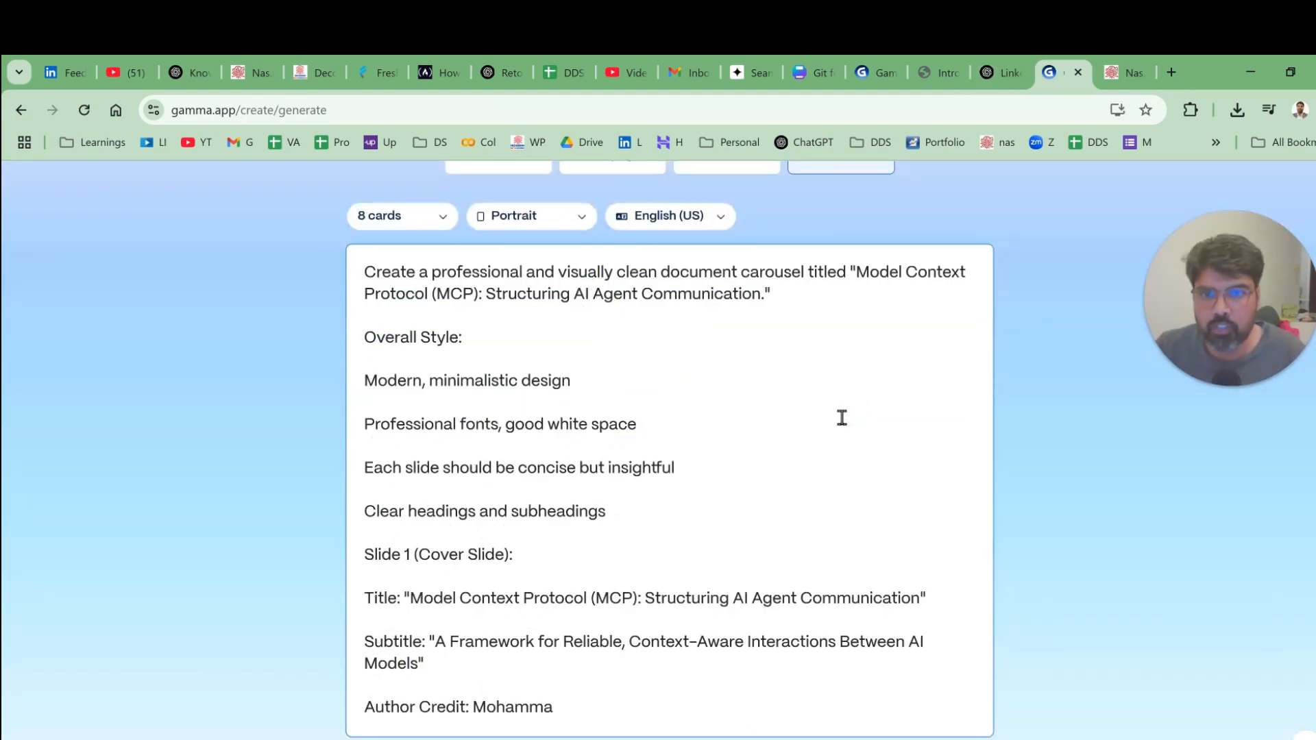
click(604, 324)
key(Delete)
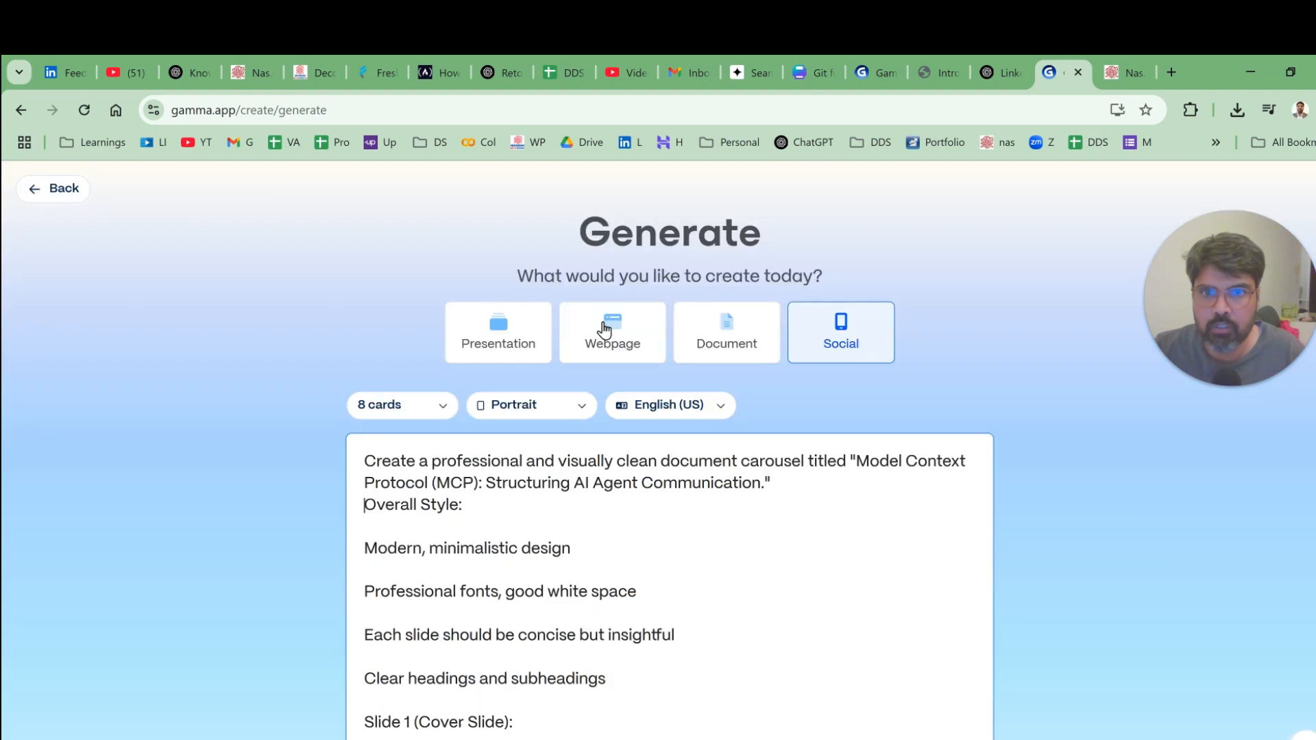
scroll(631, 470, down, 4)
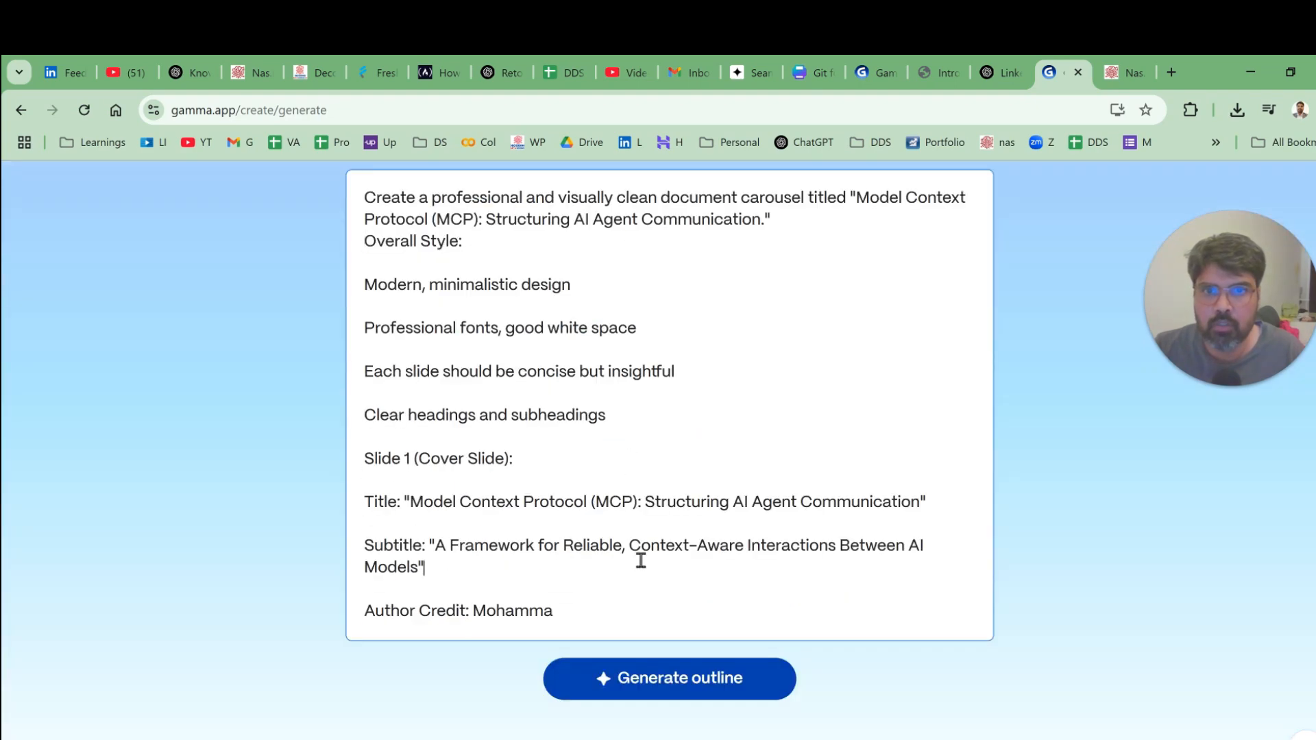
text(h)
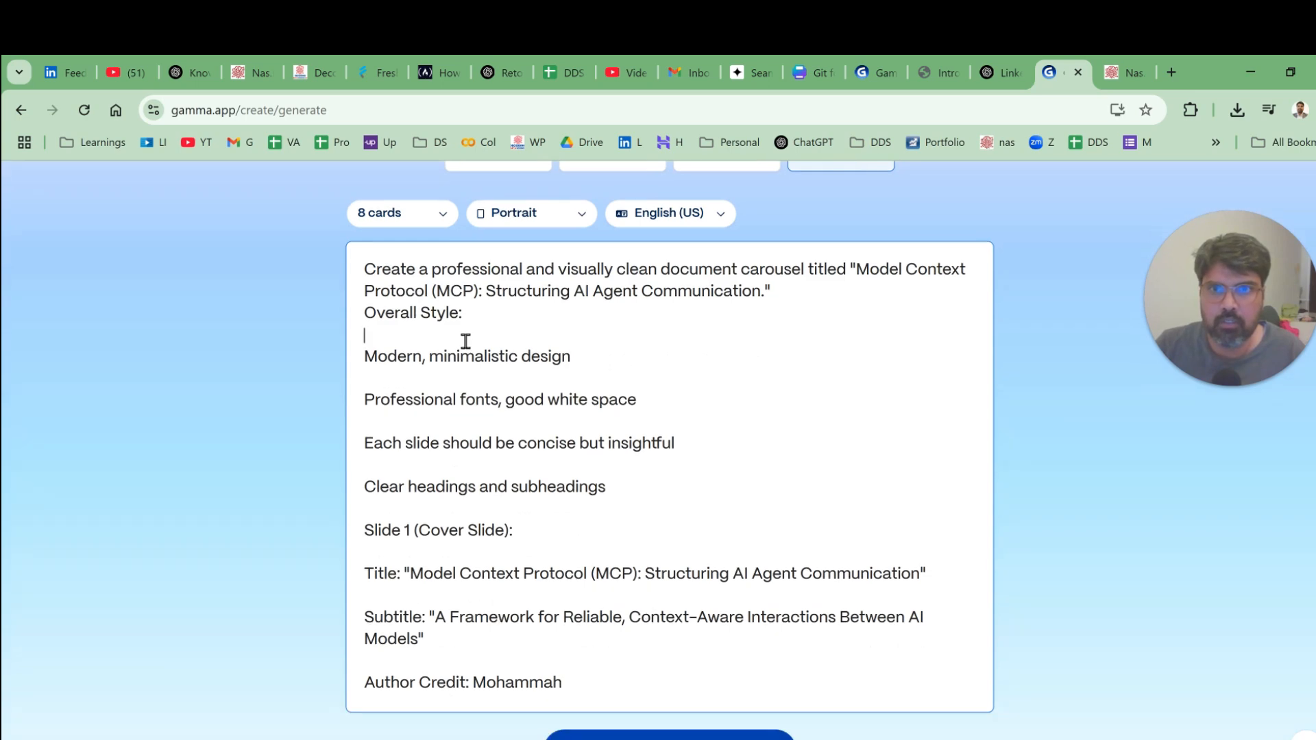
click(465, 340)
key(Delete)
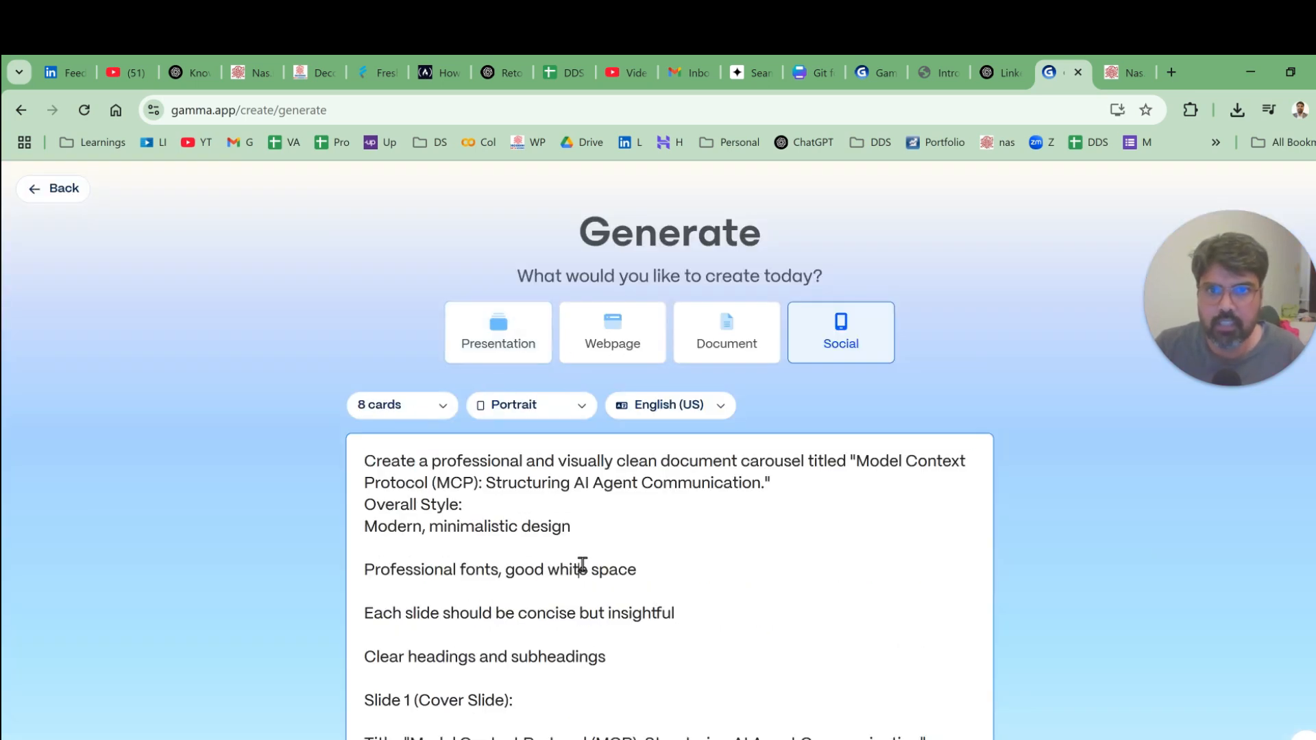
- Clear the whole description in Gamma, and send the message "nogap bwtween lines" in the ChatGPT conversation
key(ctrl+a)
key(BackSpace)
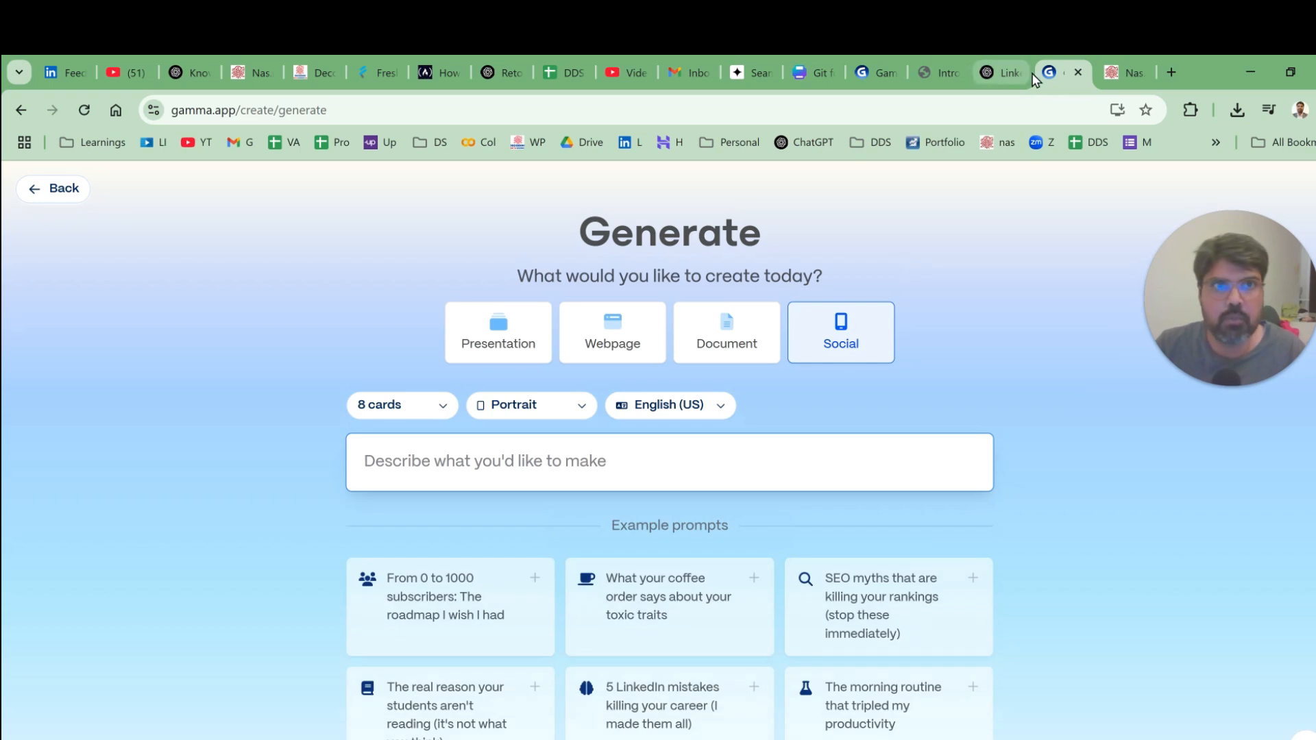
click(997, 72)
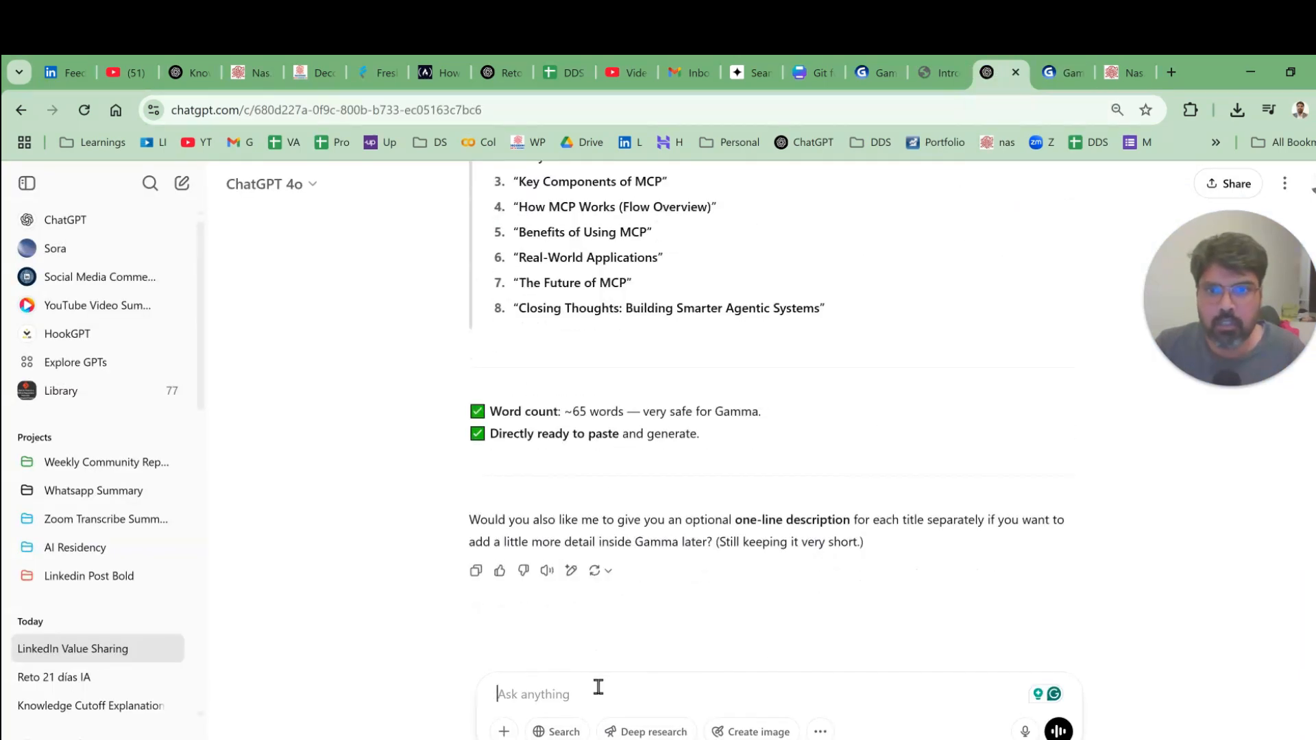
text(nogap bw)
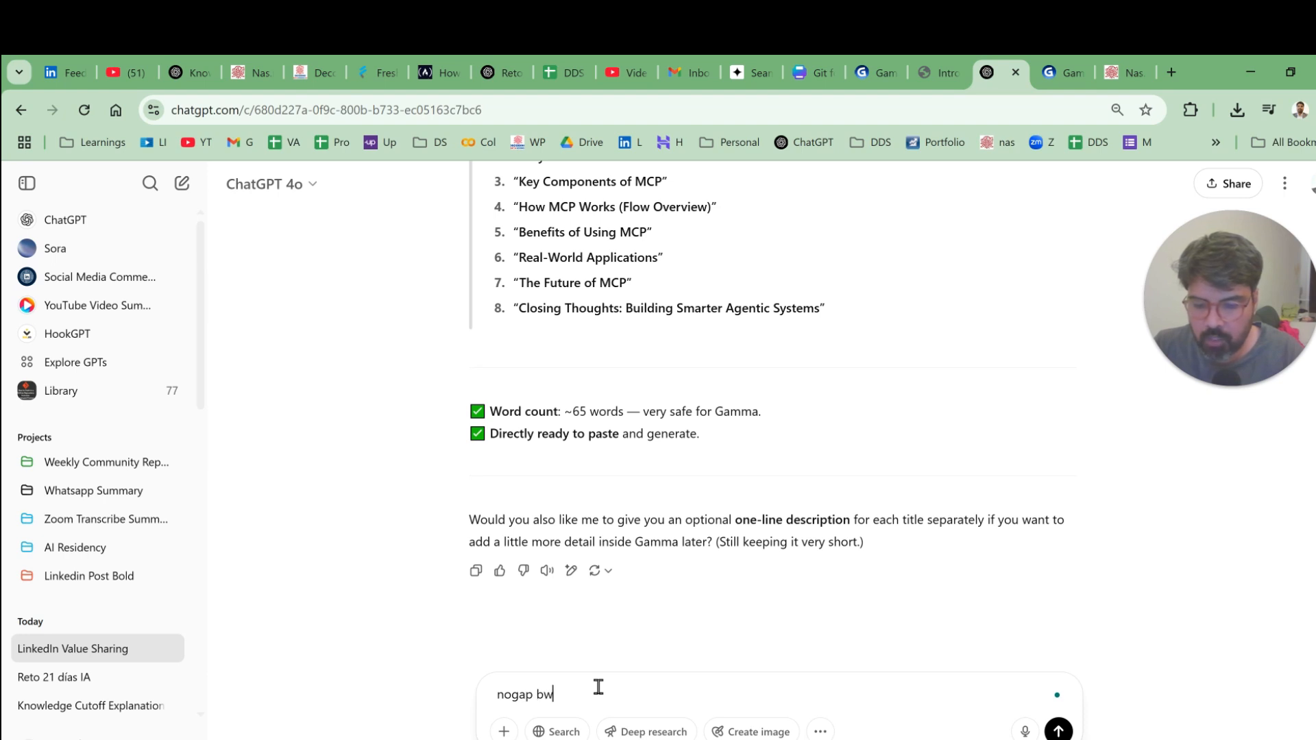
text(tween )
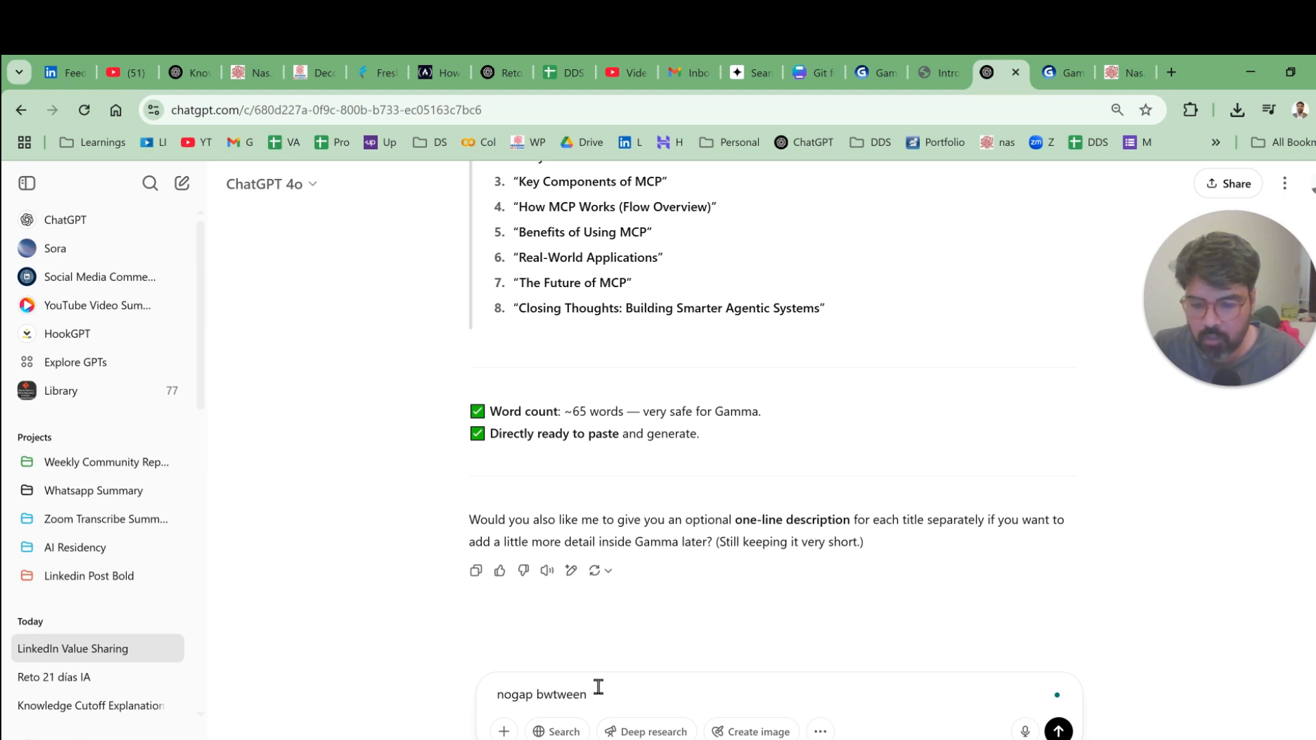
text(lines)
key(Return)
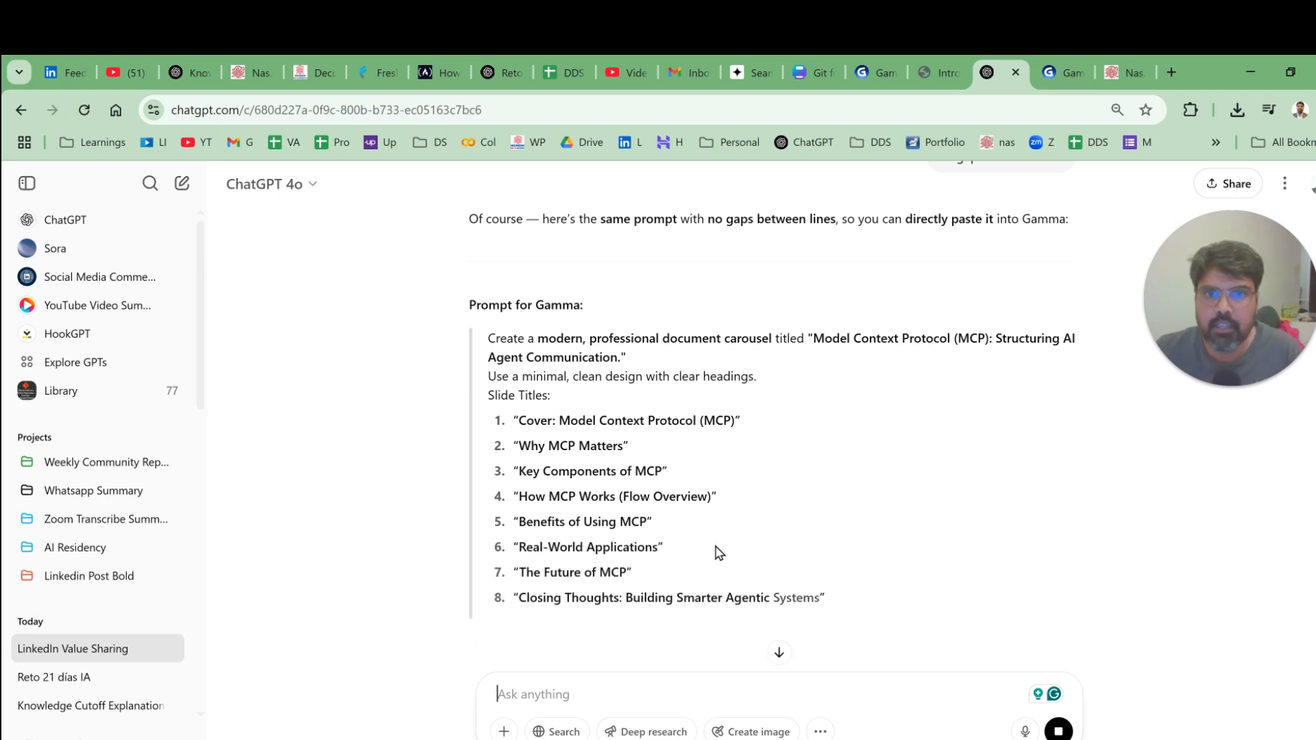
- Copy ChatGPT's new prompt from "Create a modern" through the "Closing Thoughts" title and paste it as Gamma's description
drag(832, 598, 473, 330)
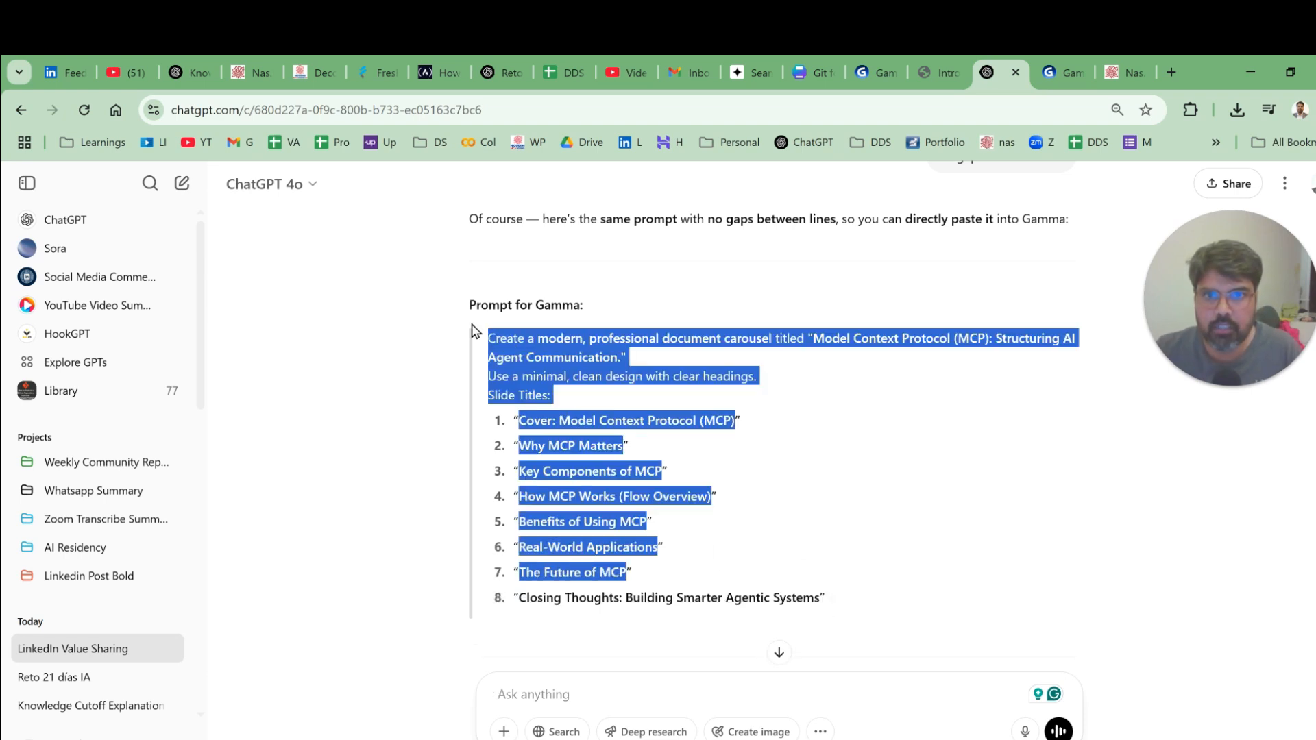
drag(814, 598, 498, 322)
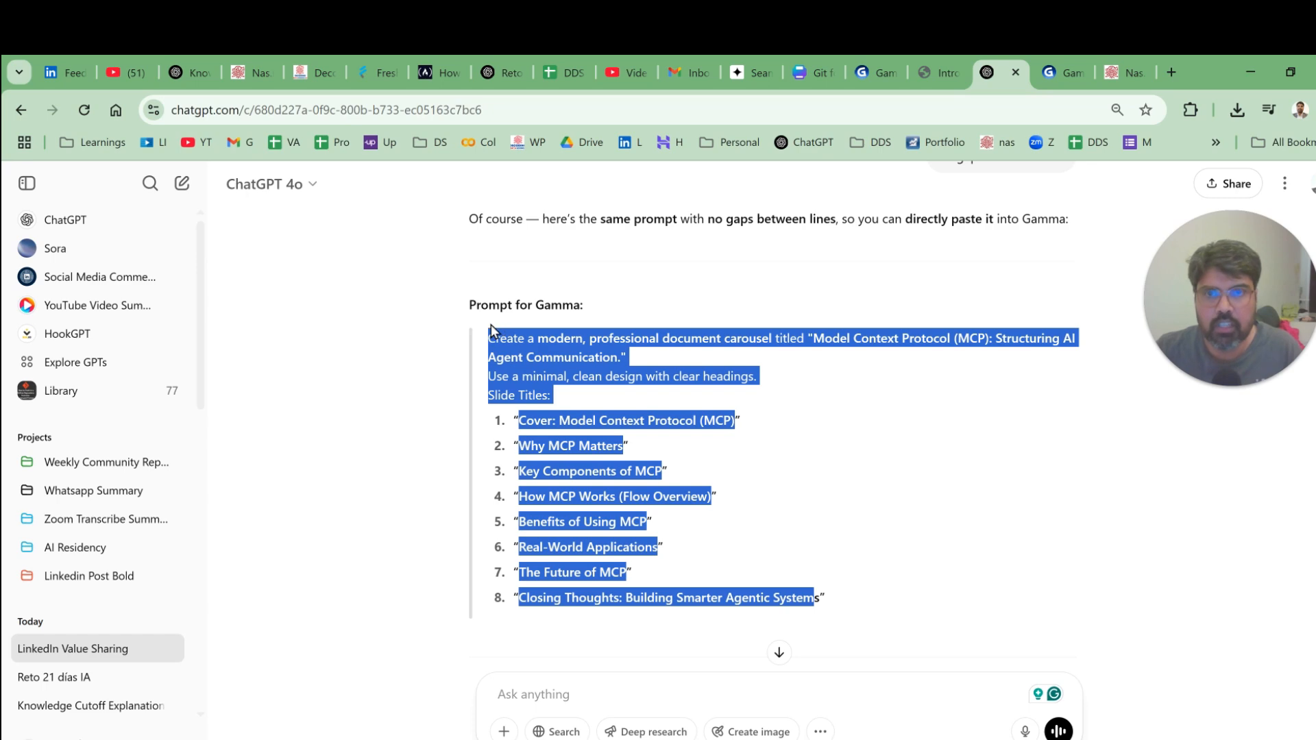
key(ctrl+c)
click(1054, 61)
click(577, 452)
key(ctrl+v)
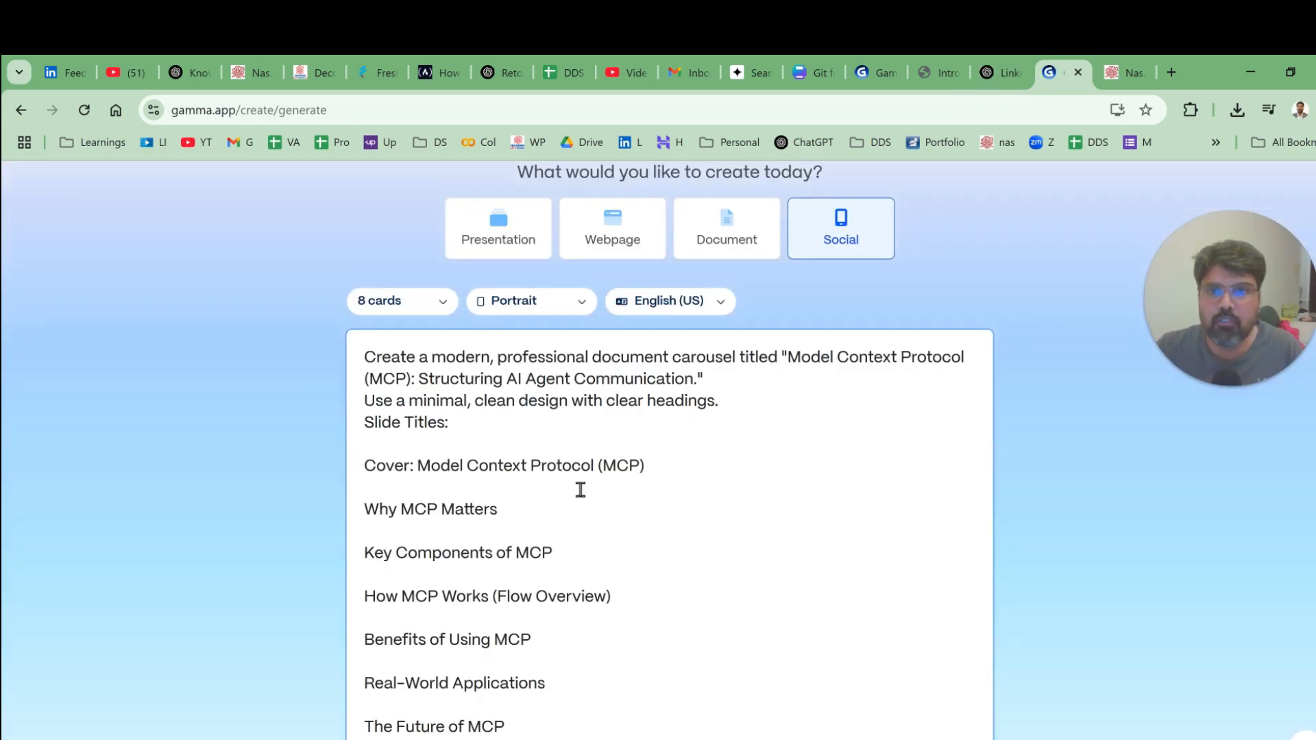
- Remove every blank line in the description from "Slide Titles:" down to "Closing Thoughts: Building Smarter Agentic System"
scroll(581, 490, down, 3)
scroll(580, 489, up, 2)
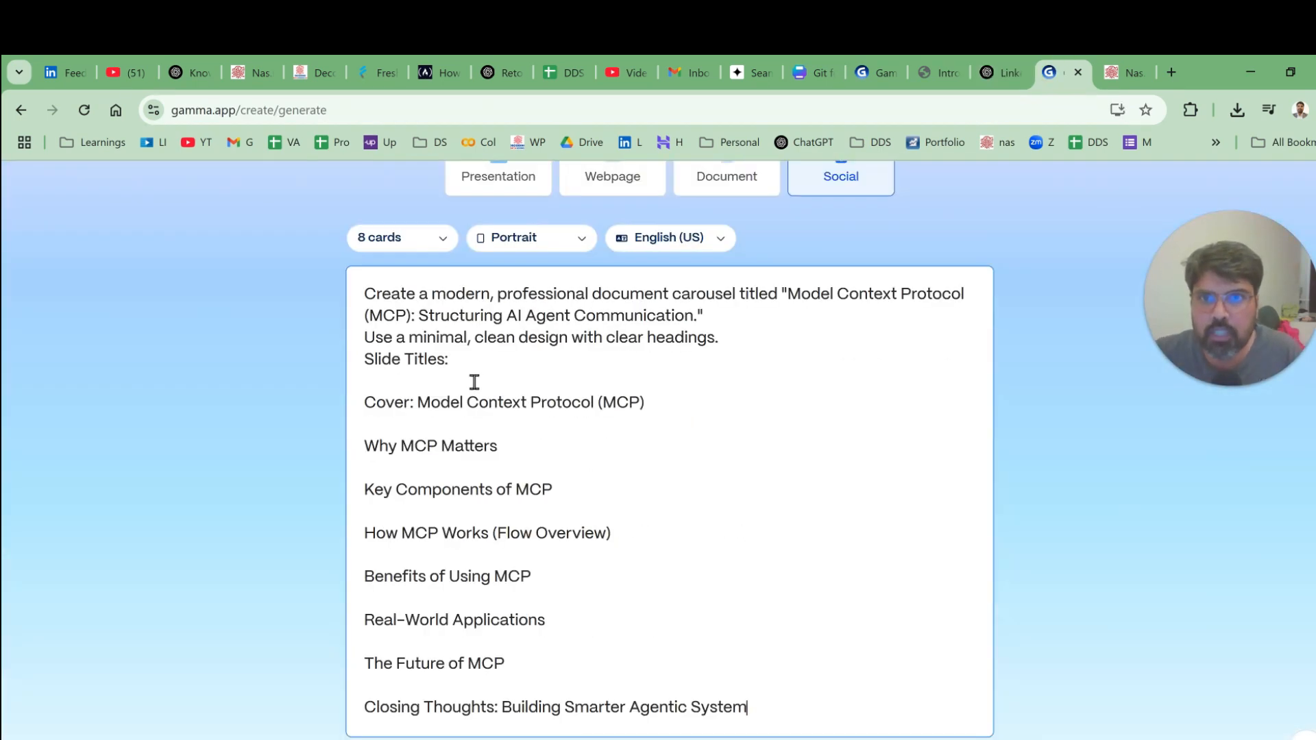
key(BackSpace)
scroll(483, 373, up, 2)
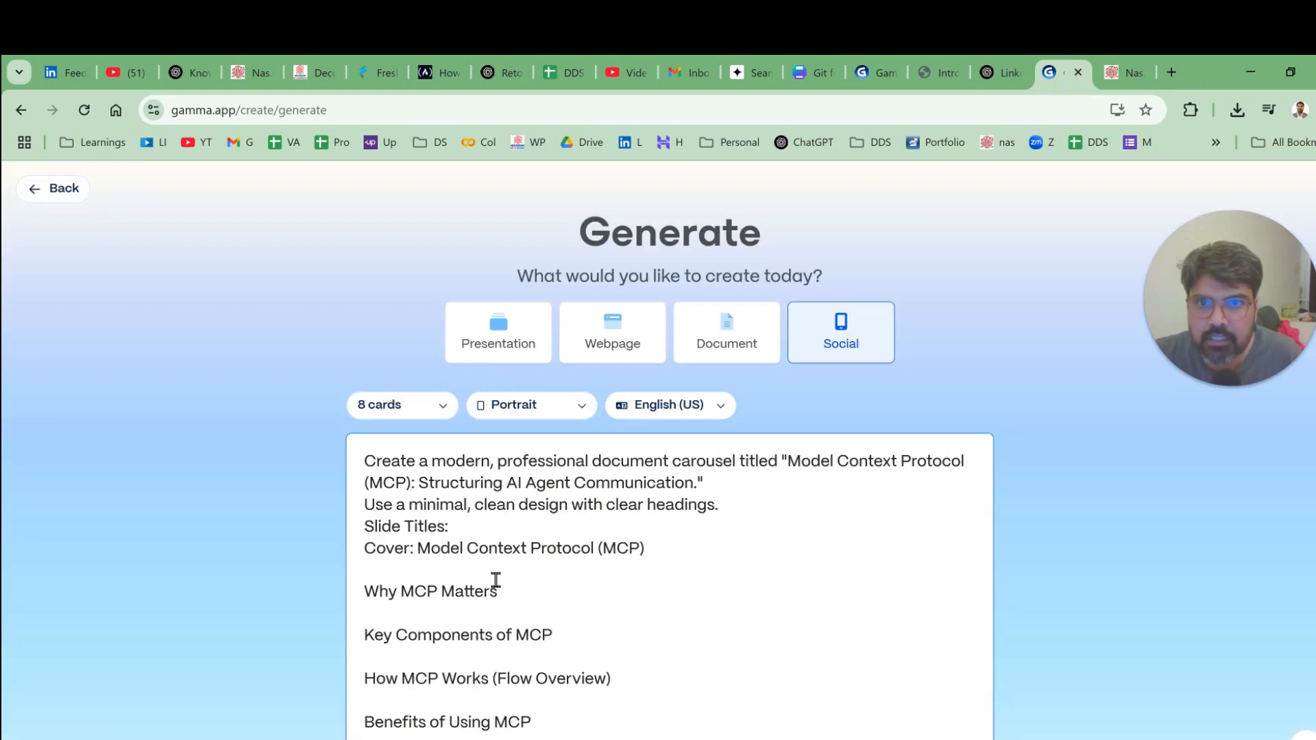
key(BackSpace)
key(BackSpace)
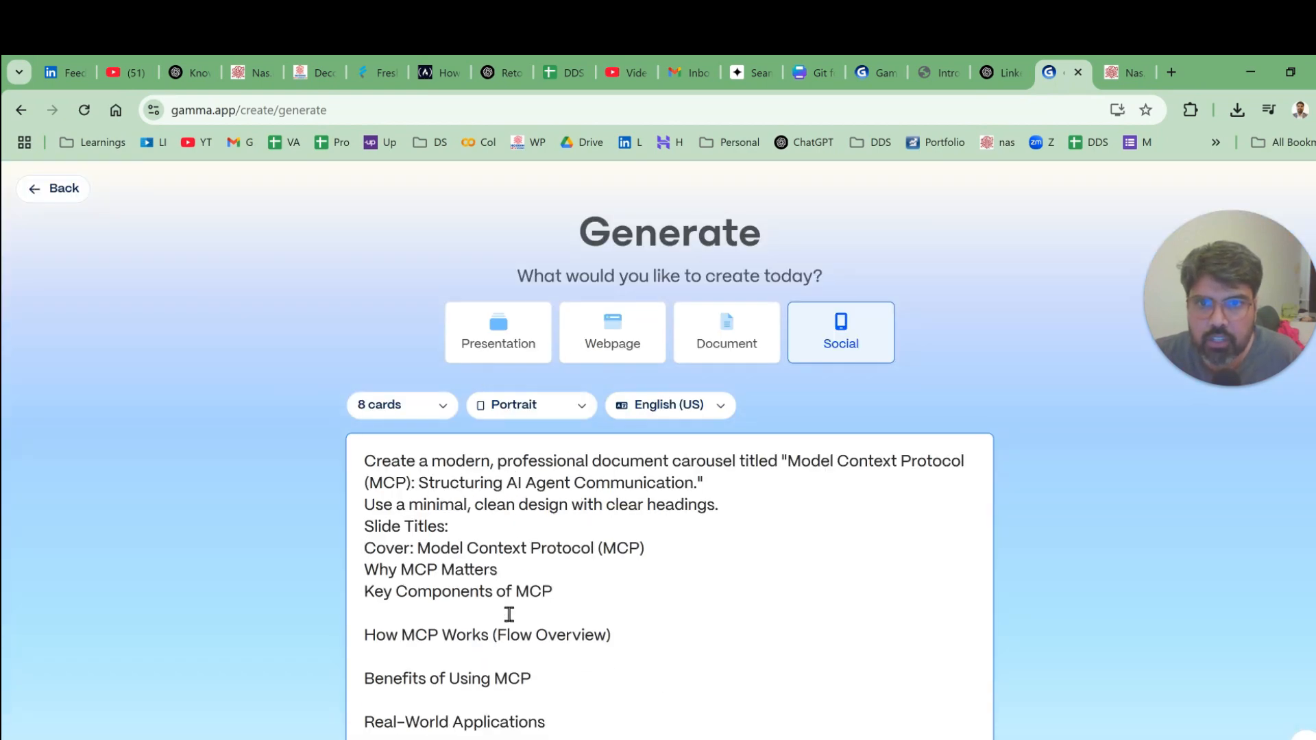
scroll(508, 612, down, 3)
click(430, 354)
key(Delete)
scroll(411, 411, up, 3)
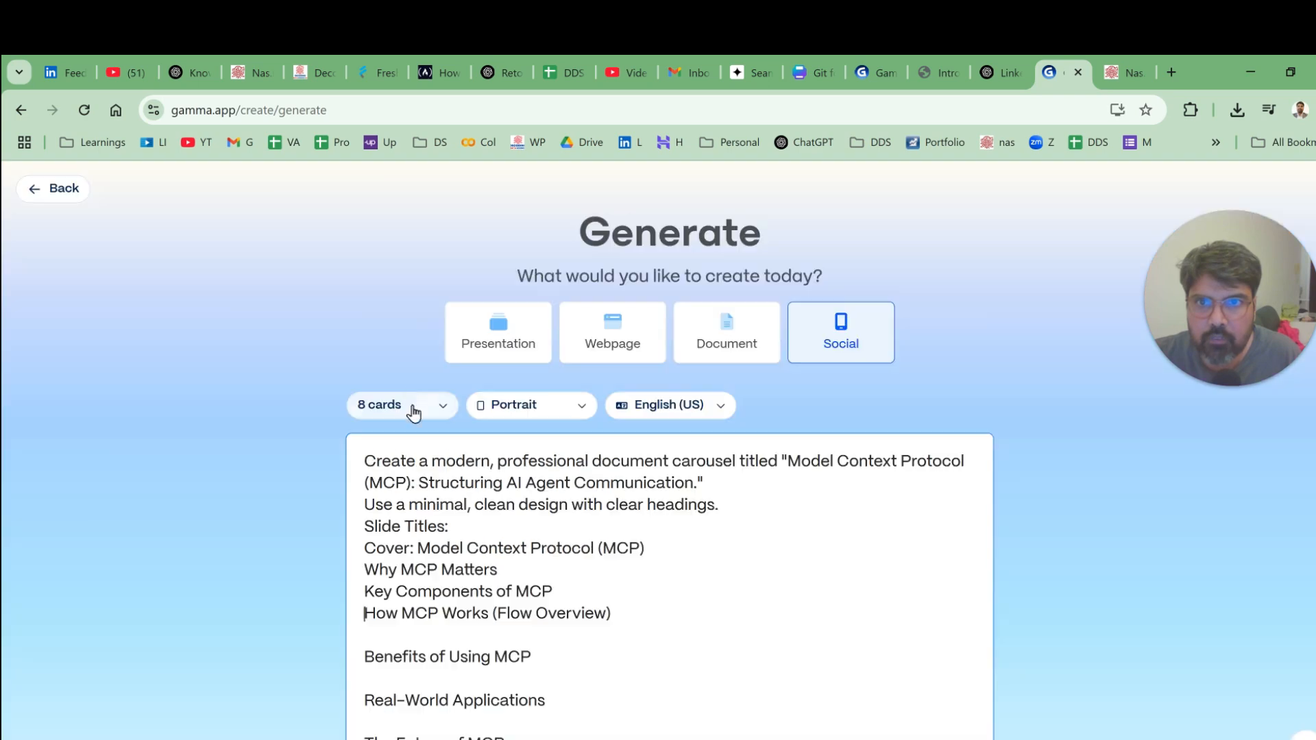
scroll(386, 429, down, 3)
key(Delete)
scroll(388, 432, up, 3)
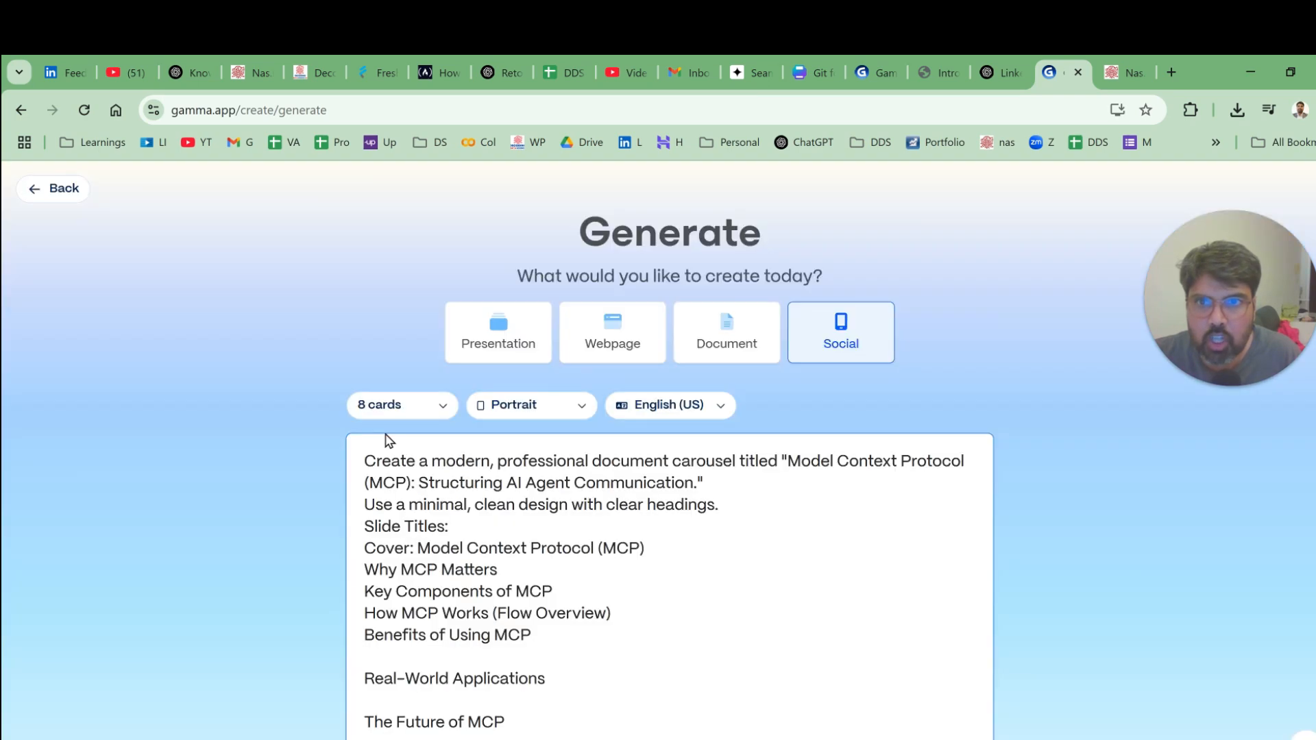
scroll(384, 617, down, 2)
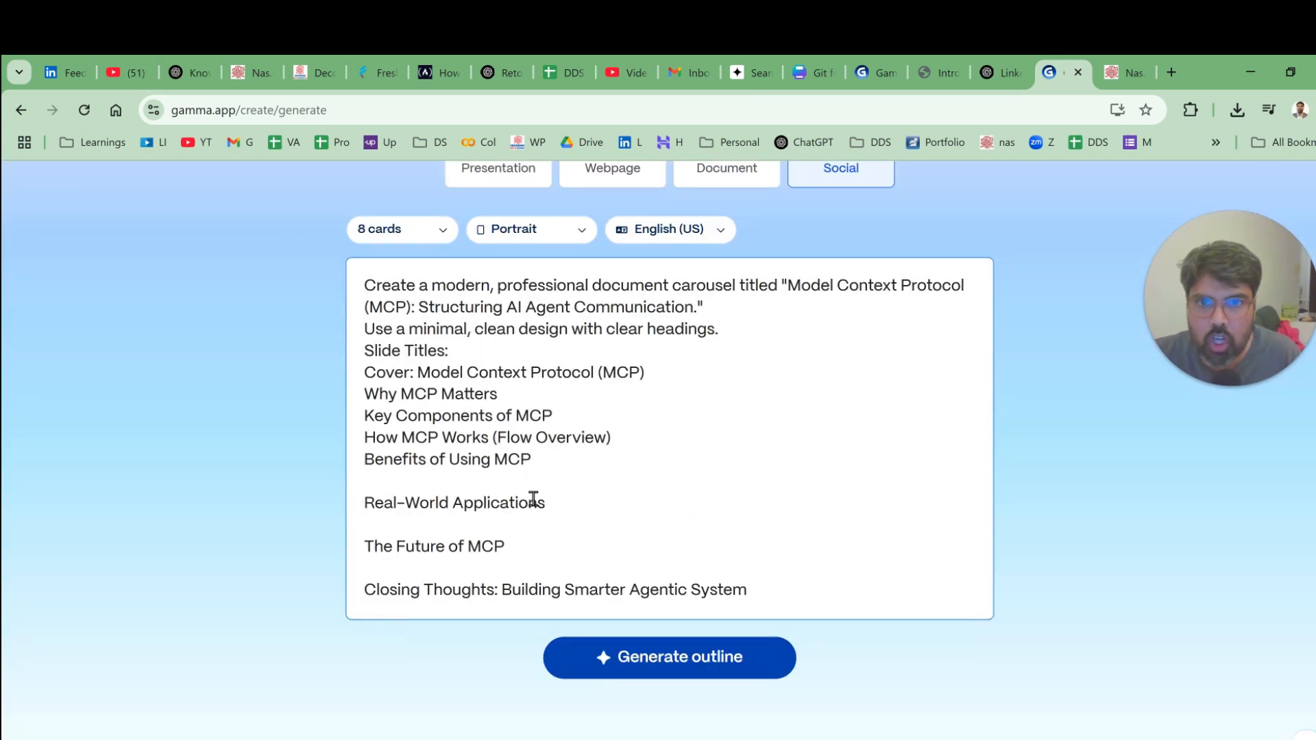
click(508, 480)
key(Delete)
scroll(432, 566, down, 3)
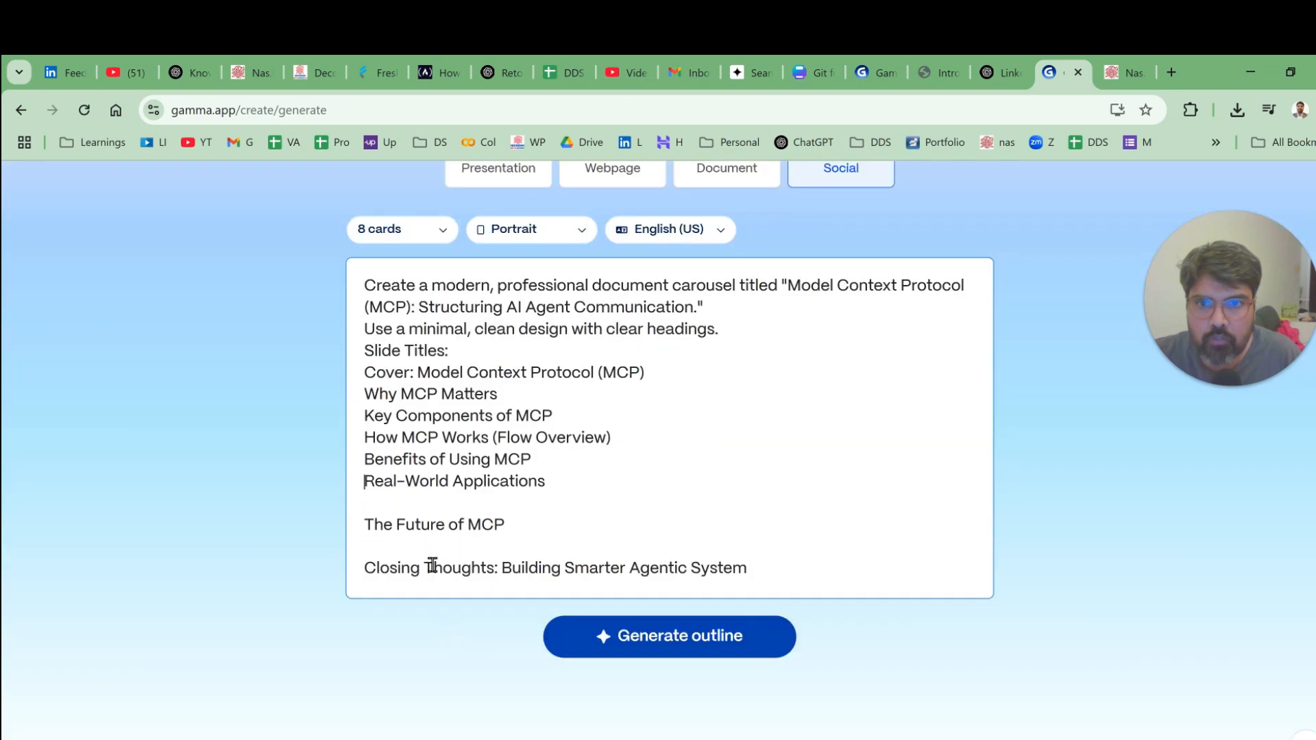
click(410, 504)
key(Delete)
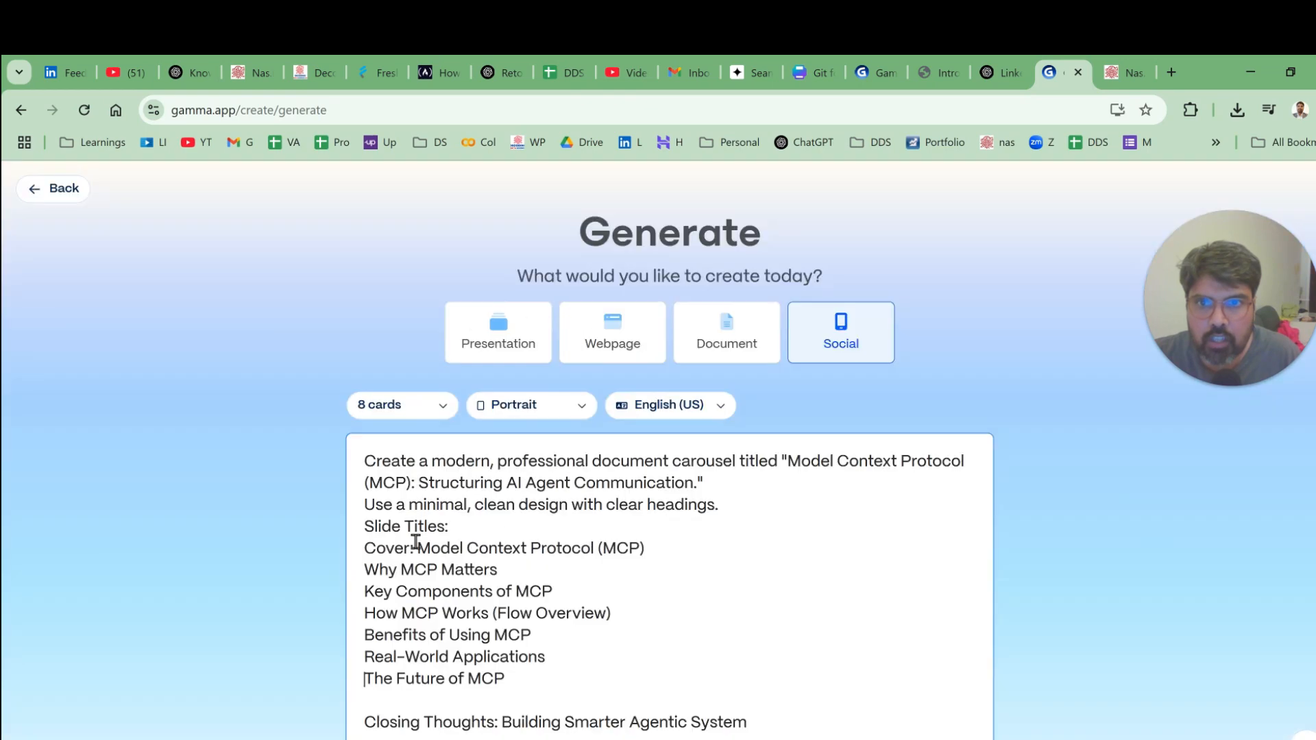
click(390, 703)
key(Delete)
- Append "+ CTA about Joining Decoding Data Science Community to dowload this and 100+ Docs" to the Closing Thoughts line
text(+)
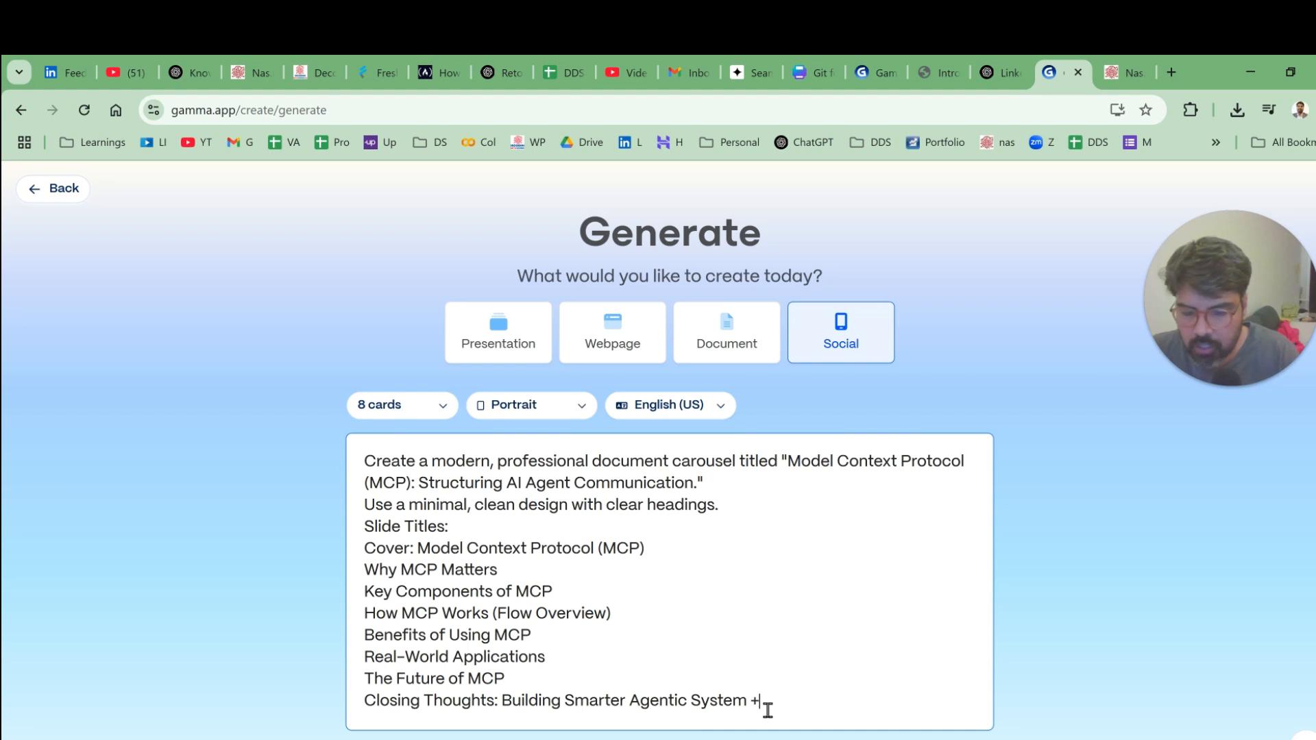
text( CTA ab)
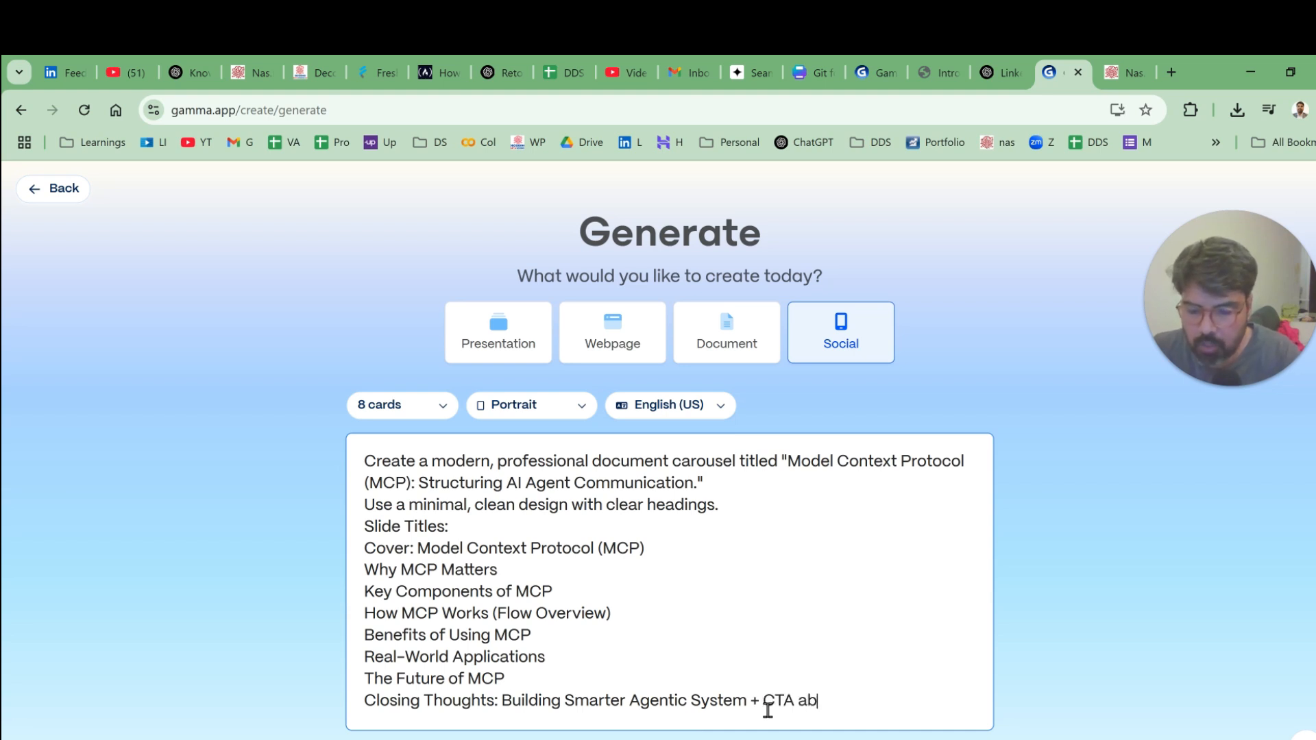
text(out Join)
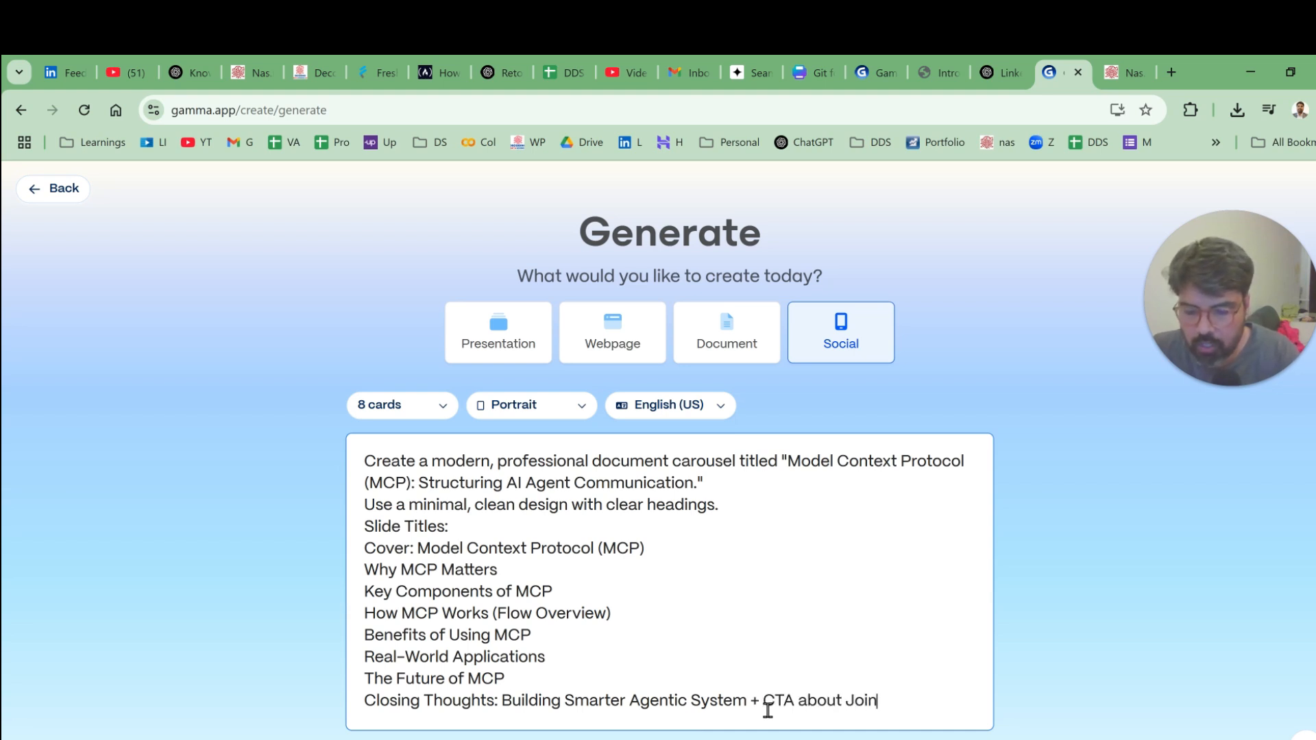
text(ing Decoding)
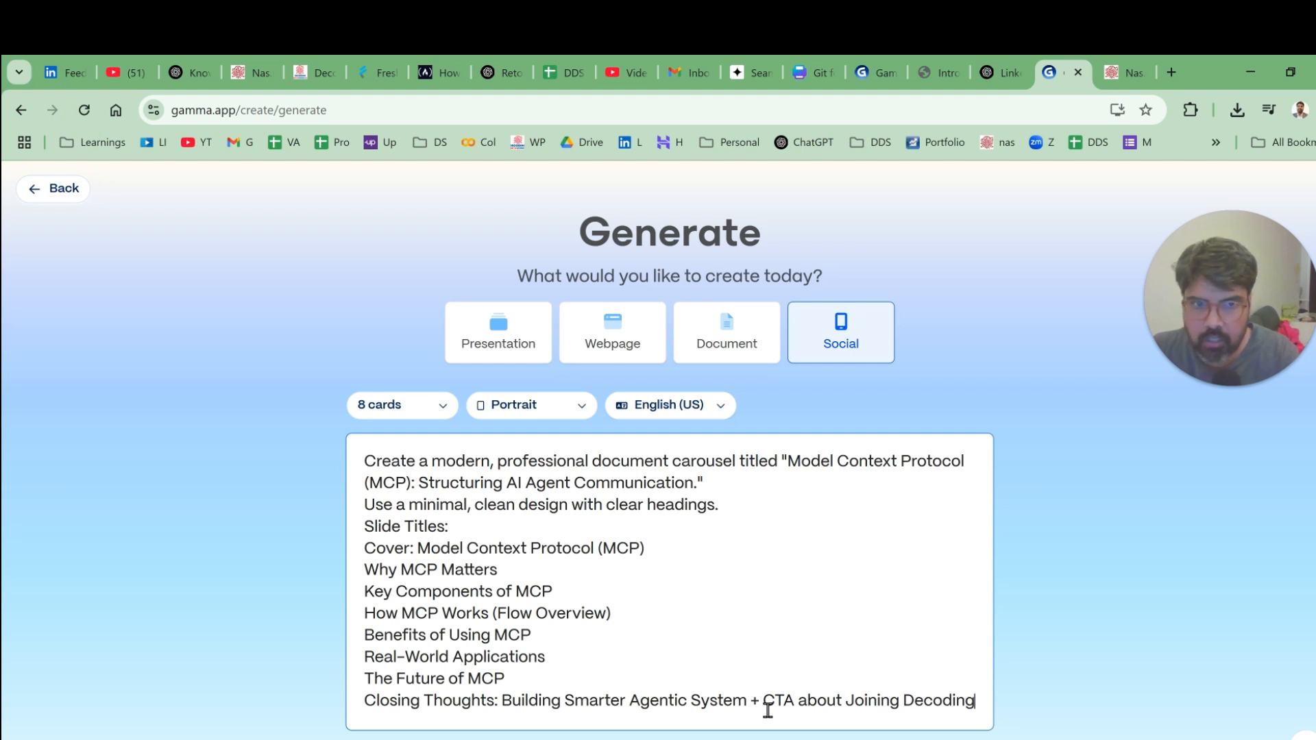
text( D)
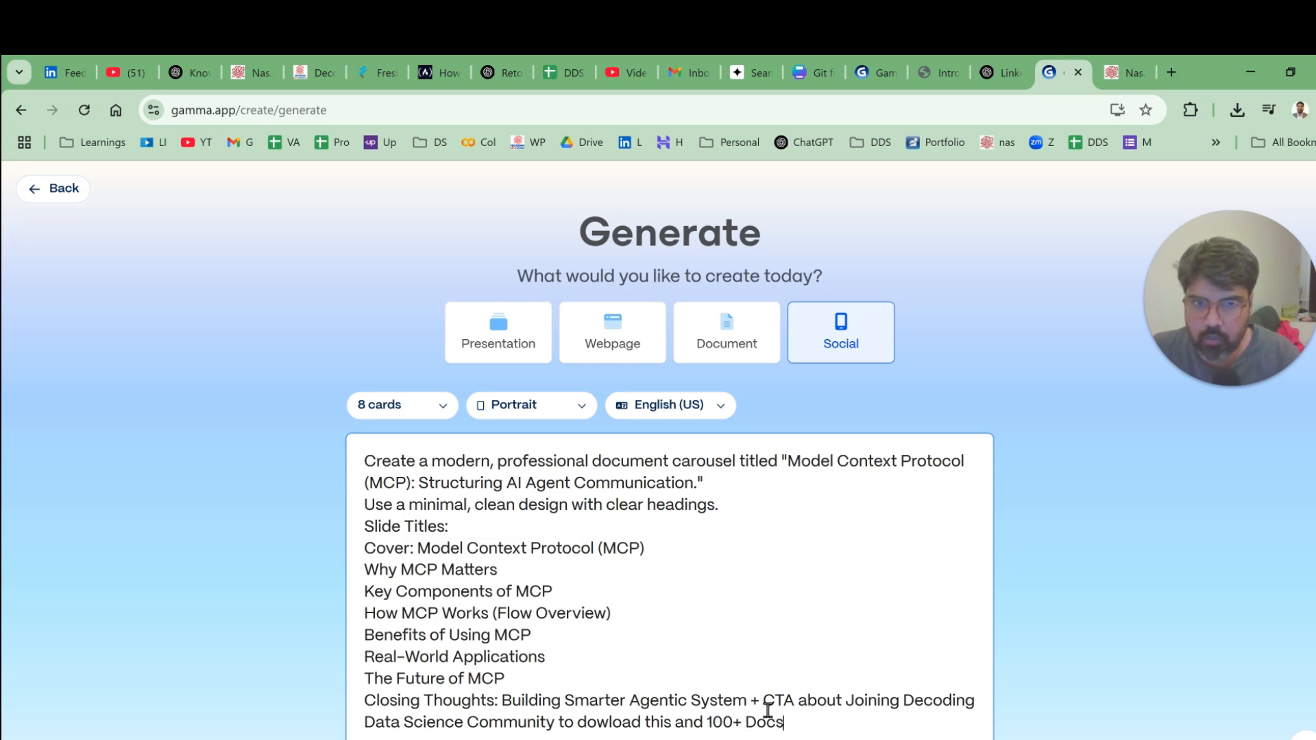
scroll(745, 644, down, 3)
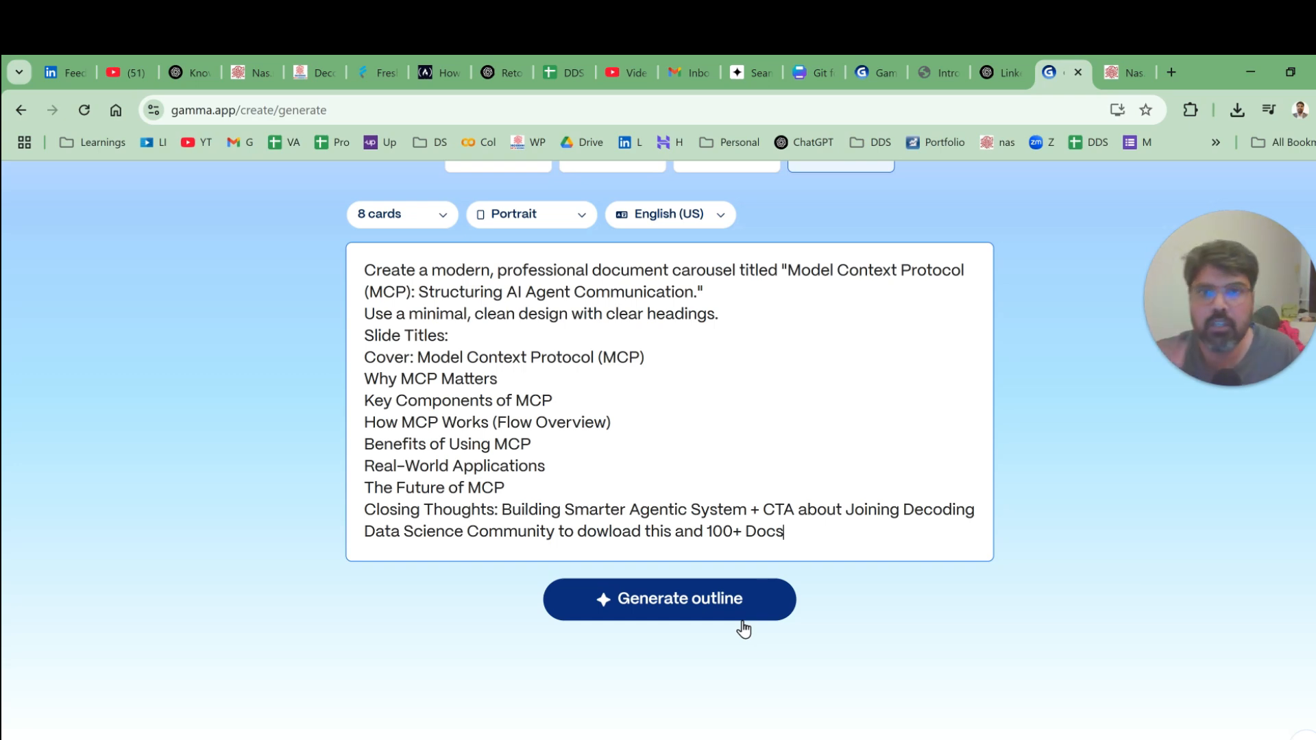
- Review the earlier, longer Gamma prompts in the ChatGPT conversation, up to the Overall Style section of the first one
key(alt+Tab)
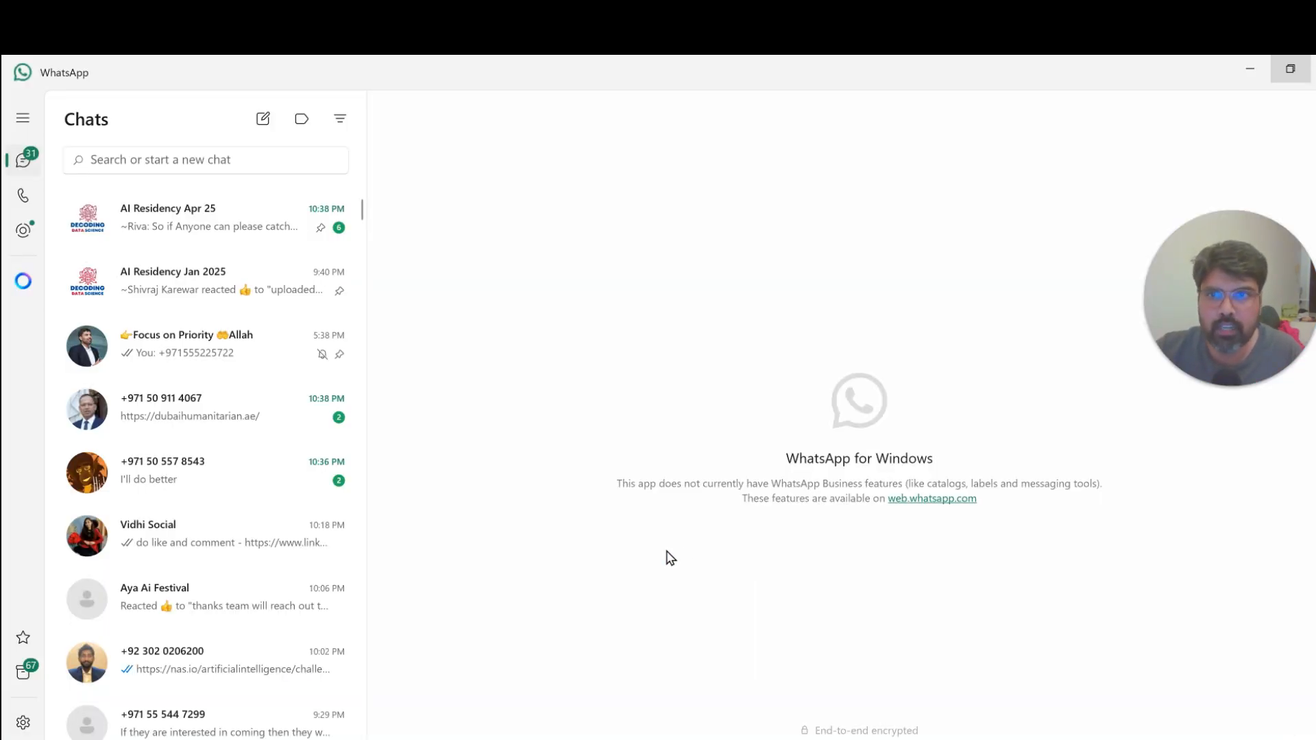
key(alt+Tab)
click(993, 72)
click(702, 402)
scroll(701, 402, down, 2)
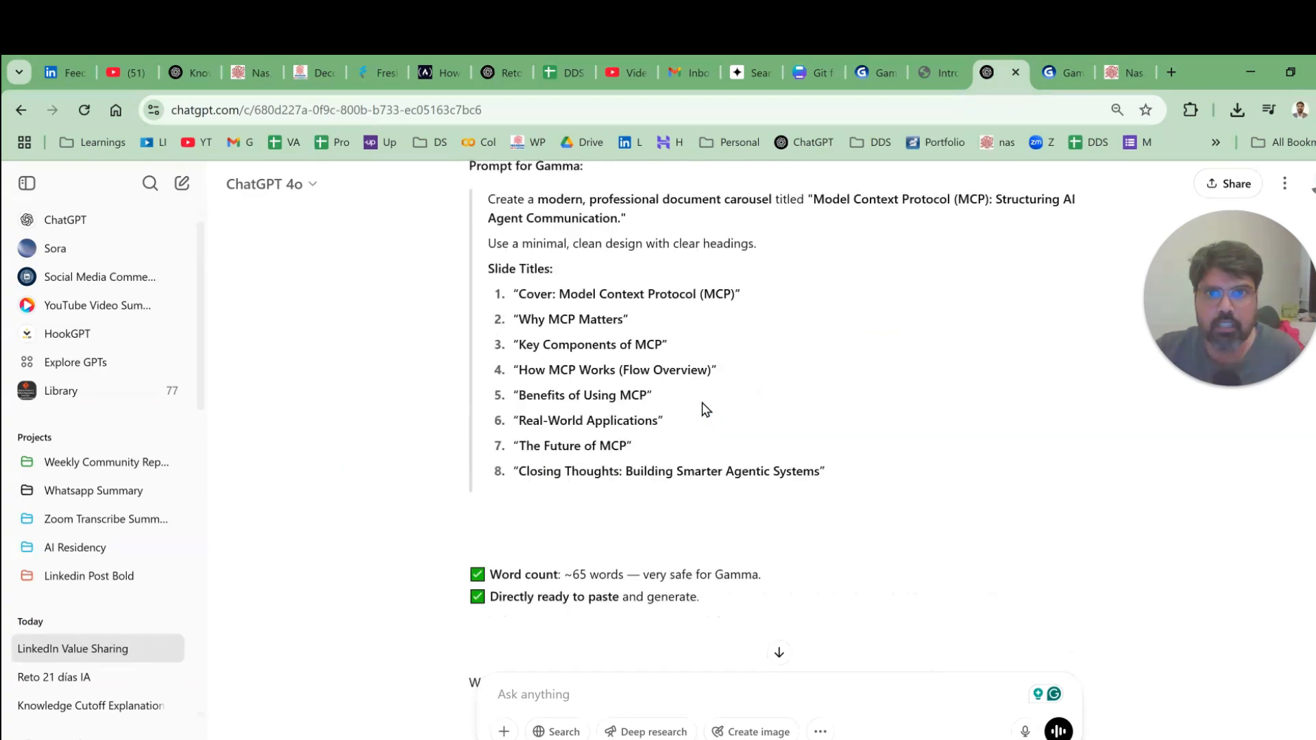
scroll(702, 408, up, 15)
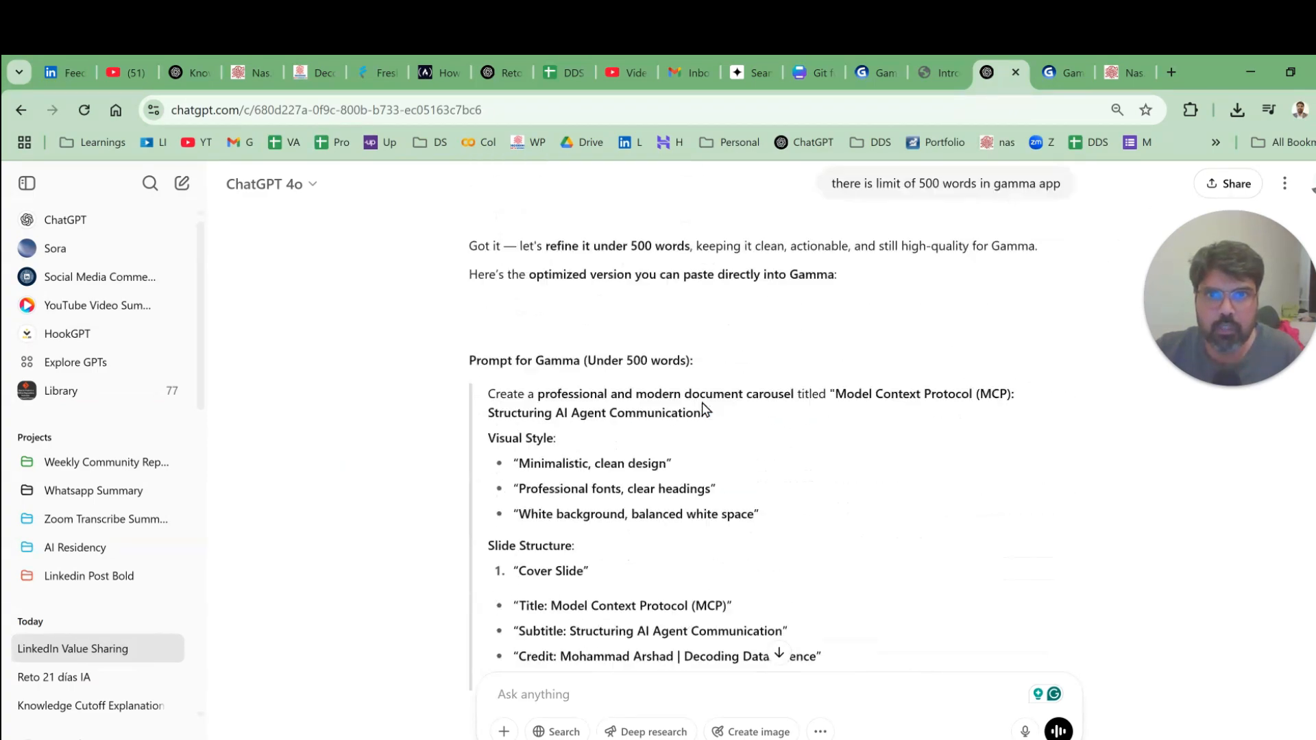
scroll(706, 409, up, 15)
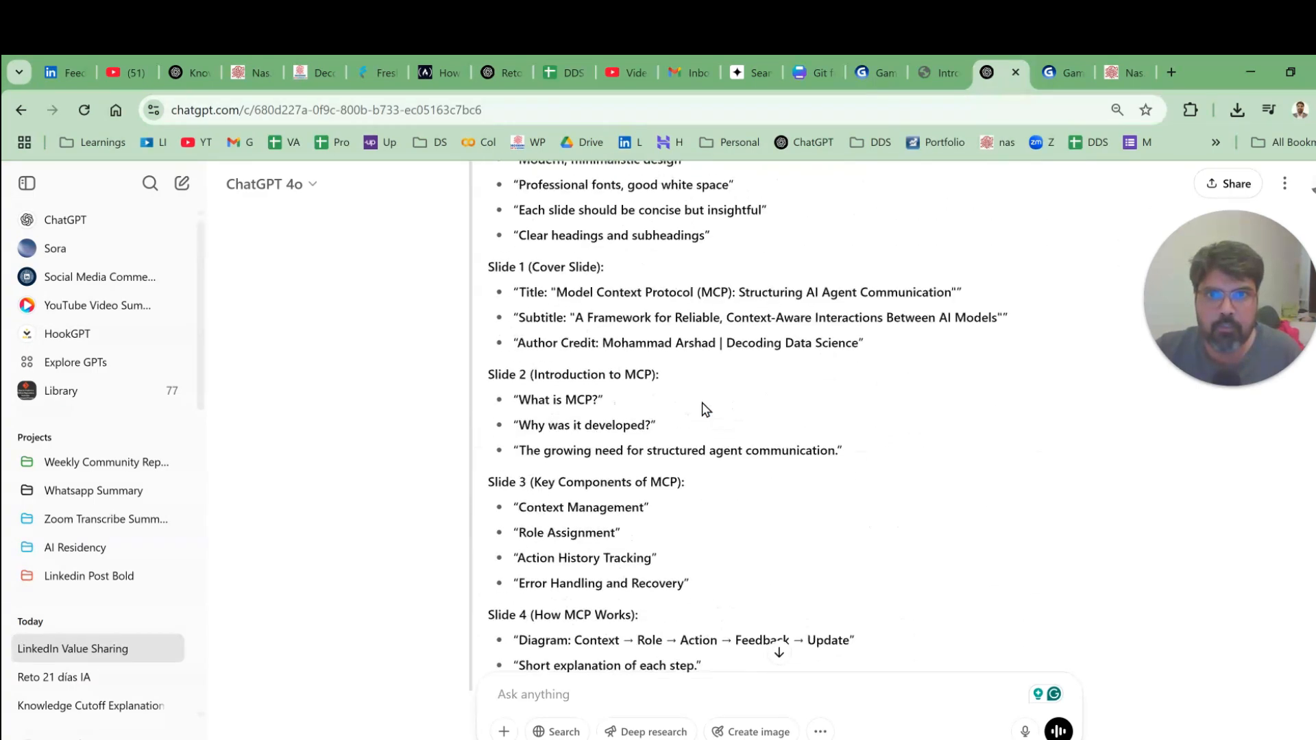
scroll(706, 409, up, 4)
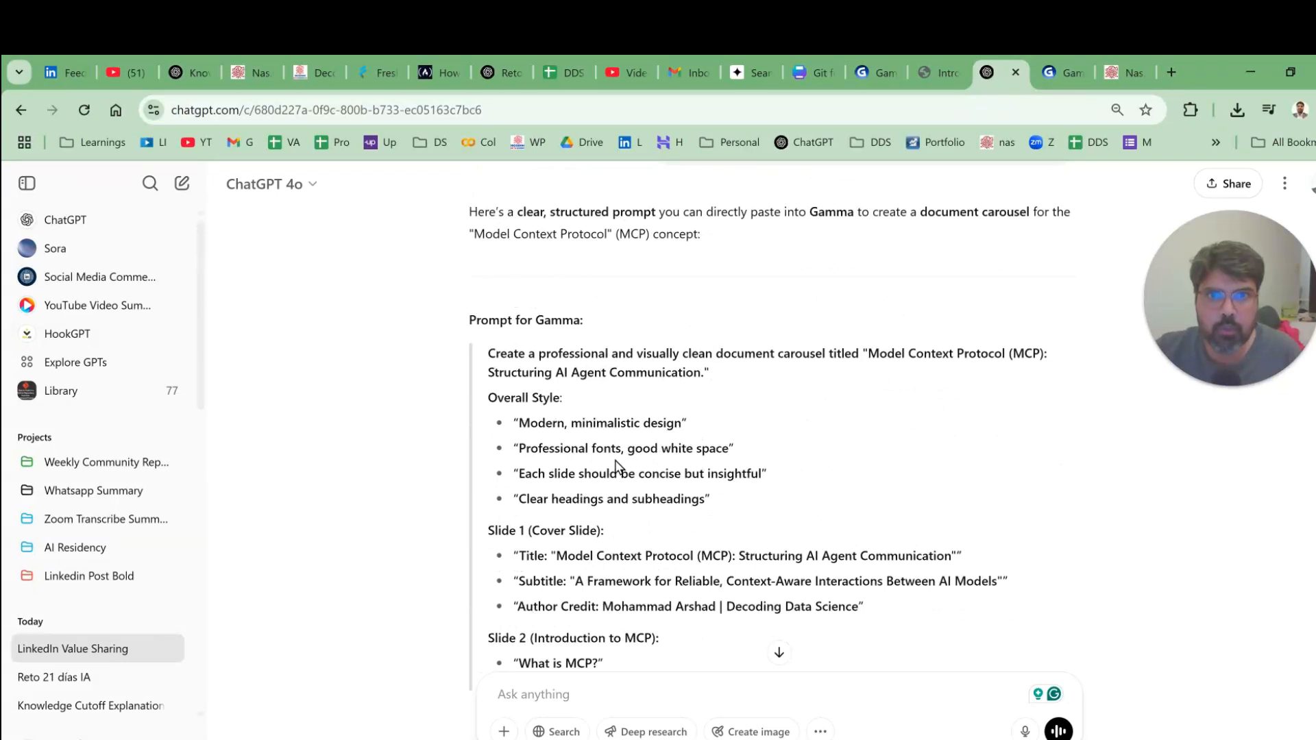
drag(483, 402, 774, 506)
click(1050, 65)
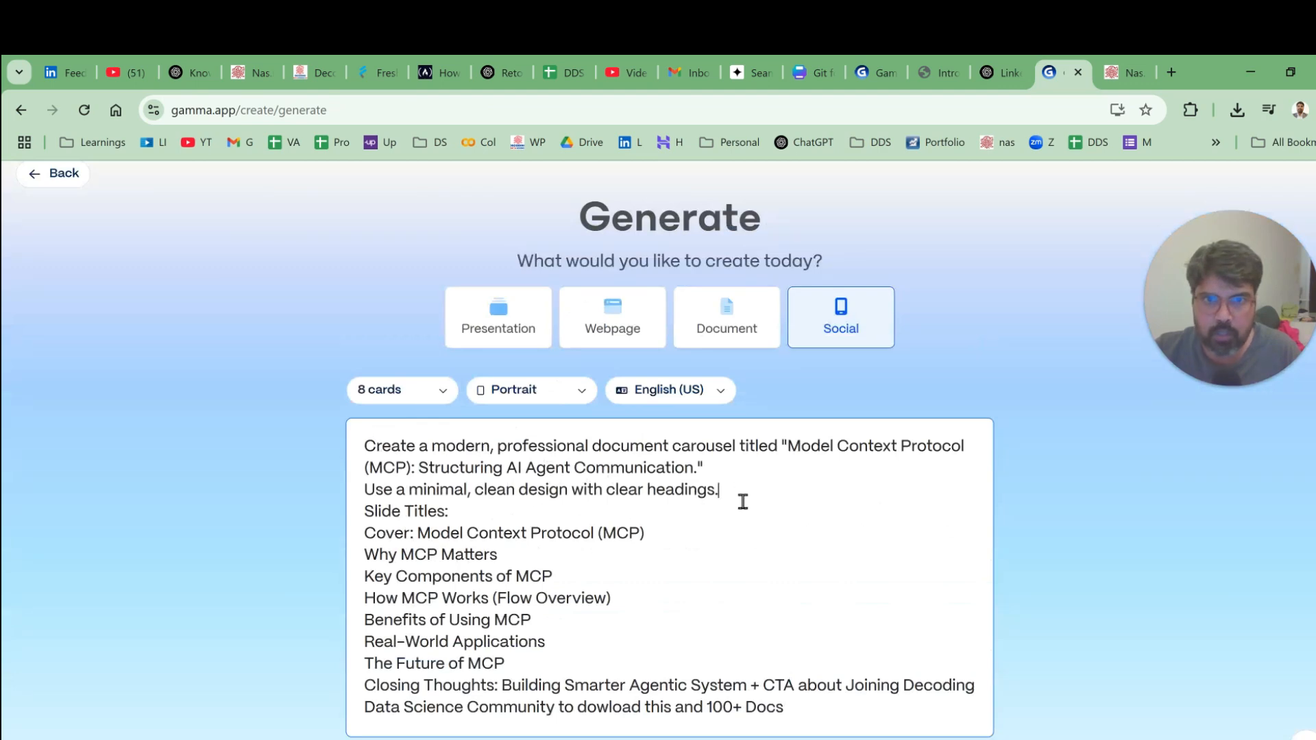
- Generate the outline from the Gamma description and read through its cards down to Closing Thoughts
scroll(743, 502, down, 2)
click(692, 685)
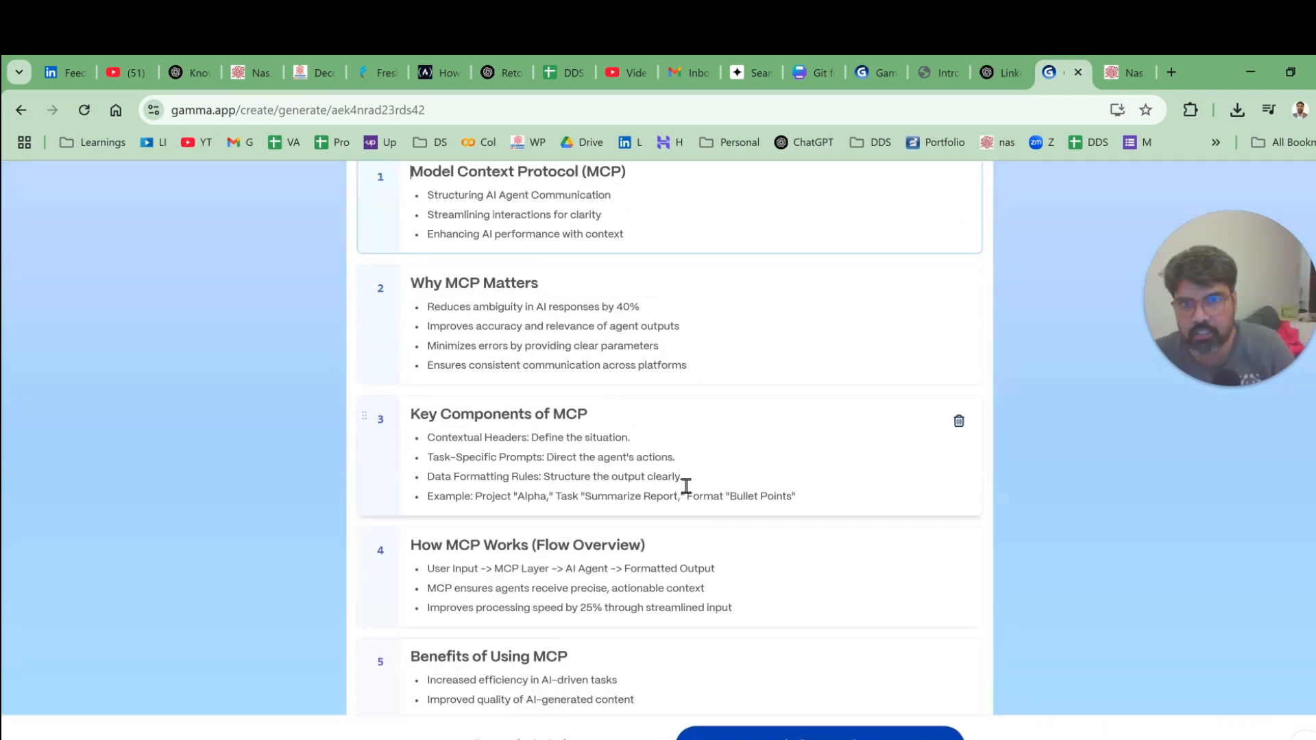
scroll(572, 368, down, 8)
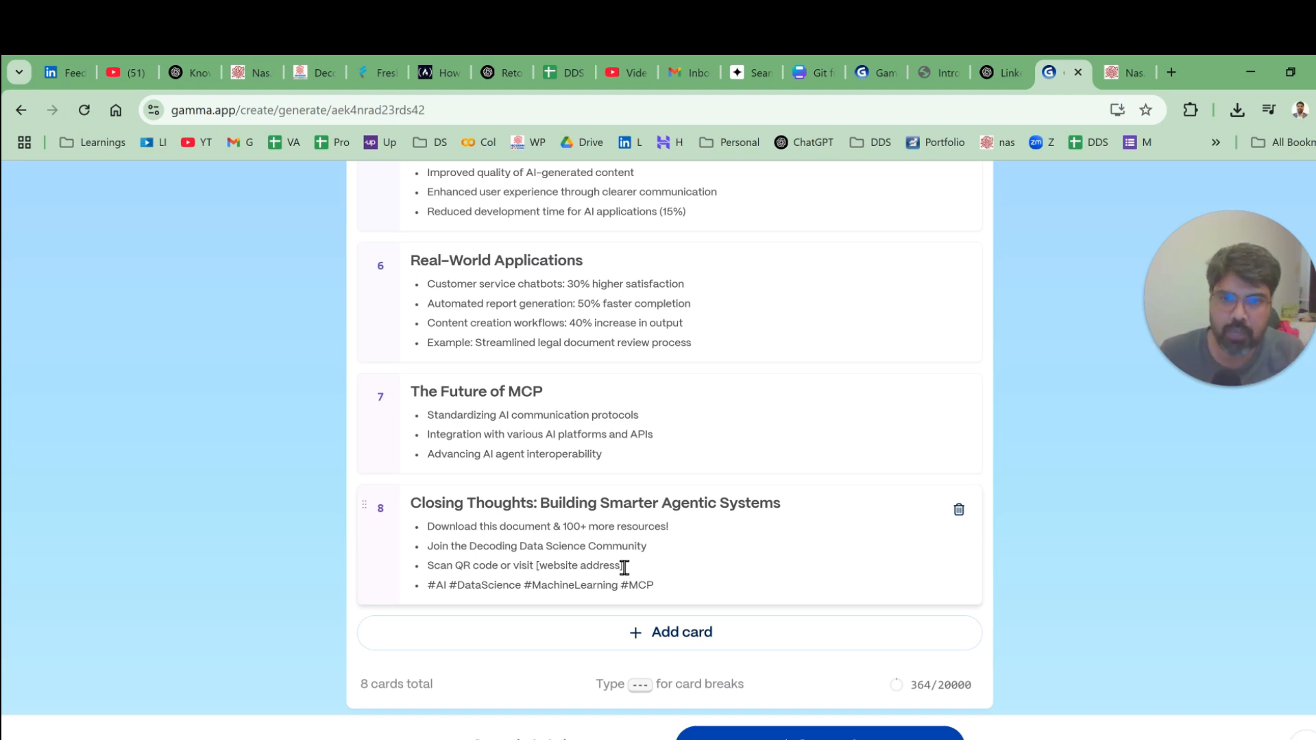
scroll(768, 590, up, 6)
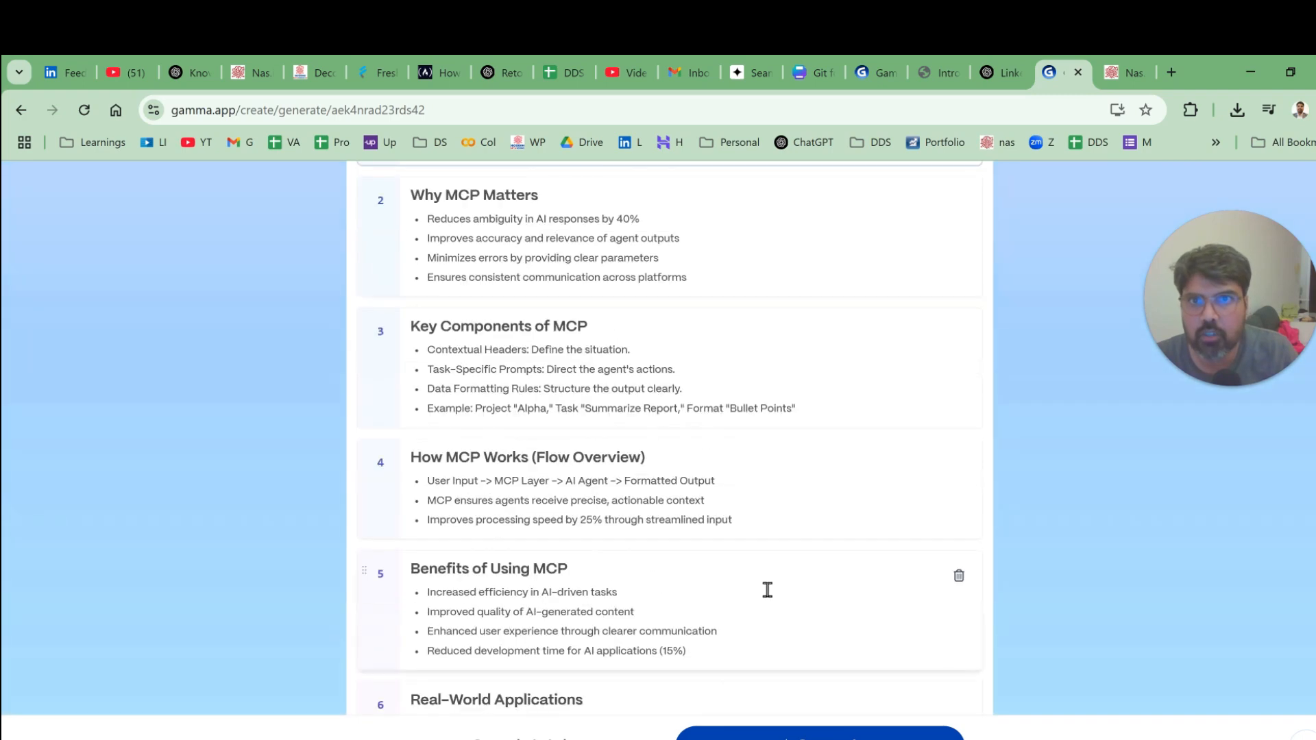
scroll(767, 590, up, 4)
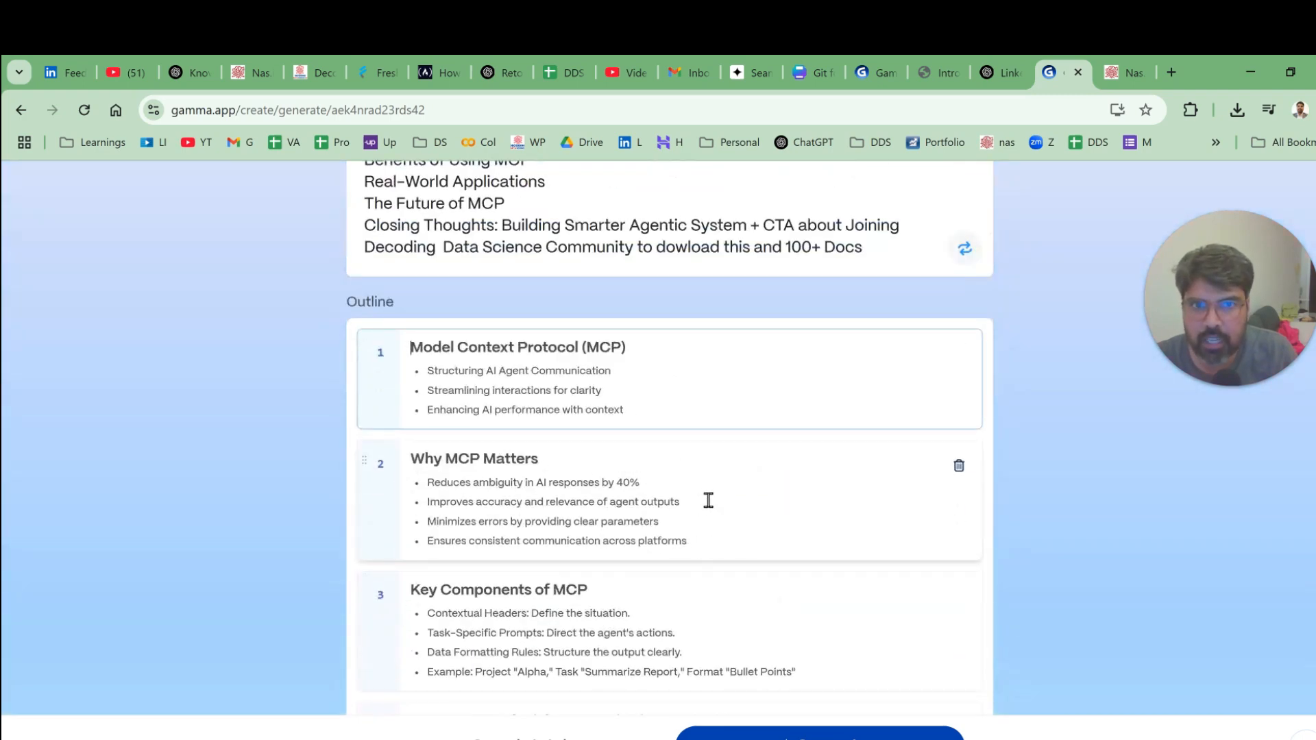
- Examine the outline's bullet points, from the percentage claim under Why MCP Matters to the call to action under Closing Thoughts
click(708, 504)
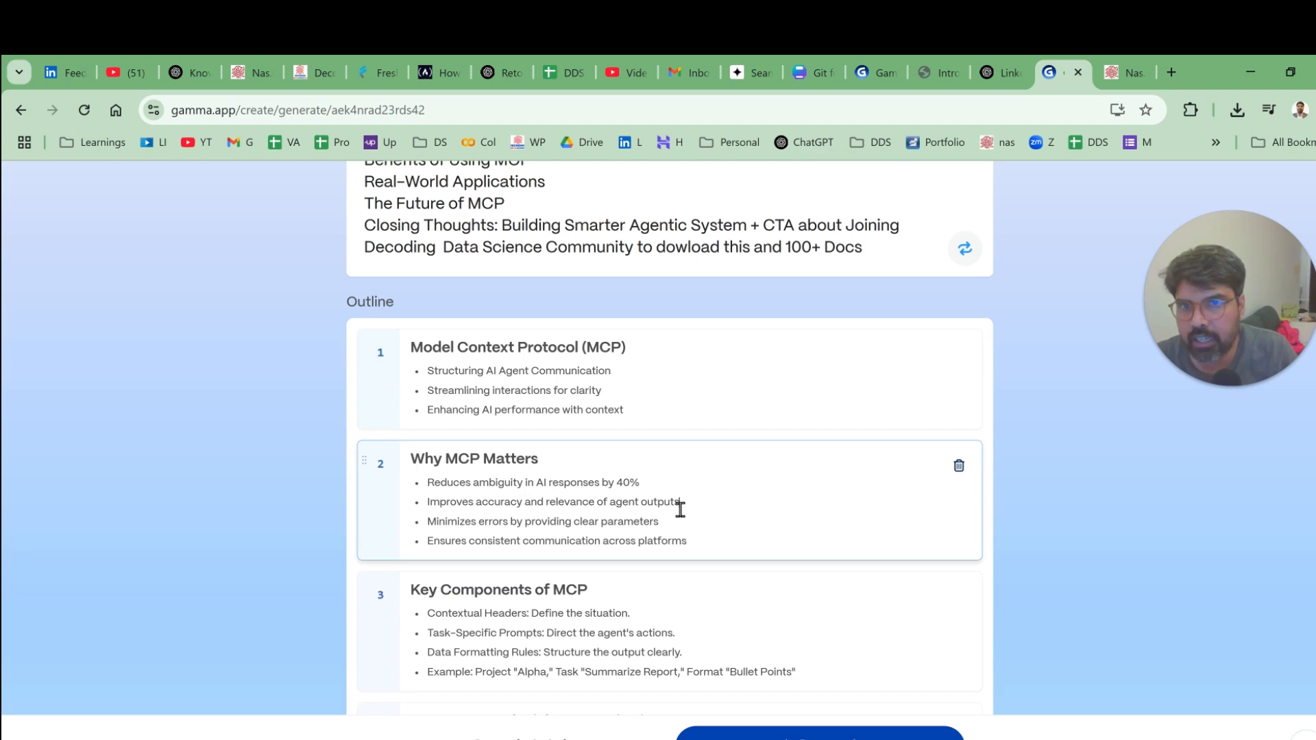
scroll(679, 509, down, 7)
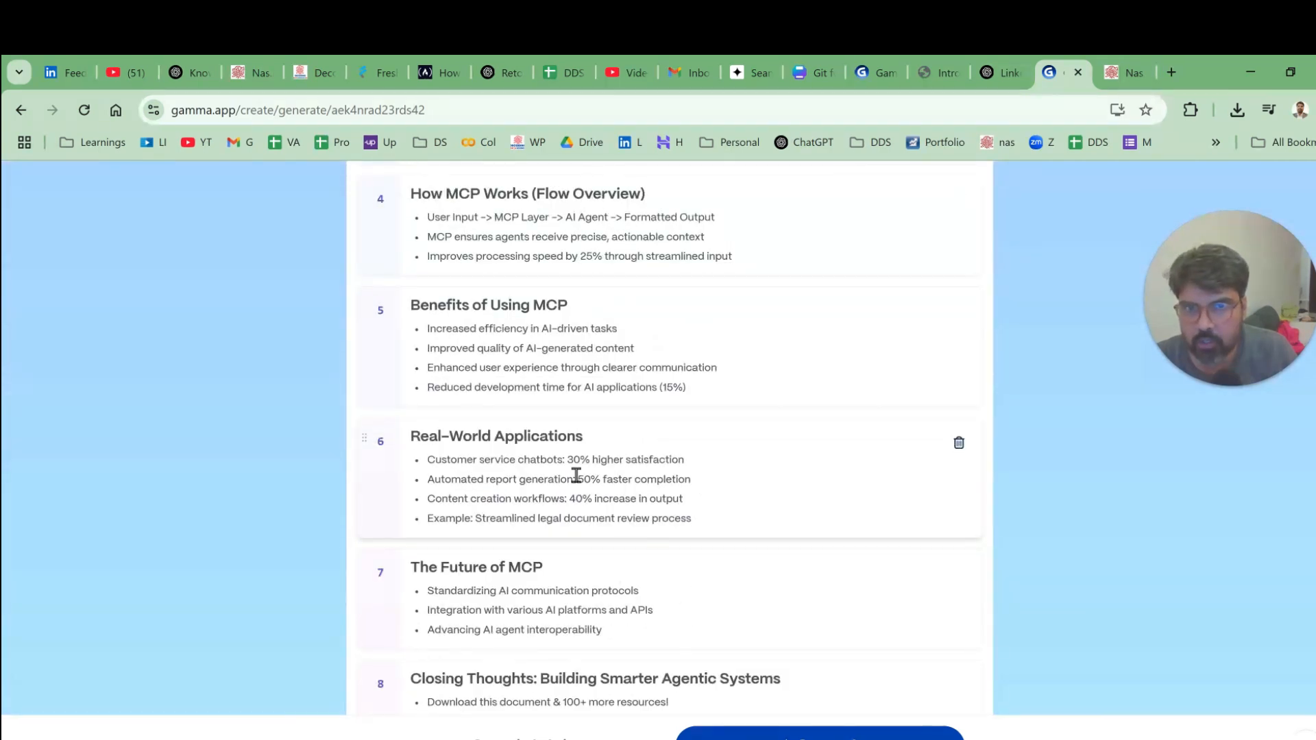
scroll(608, 499, up, 5)
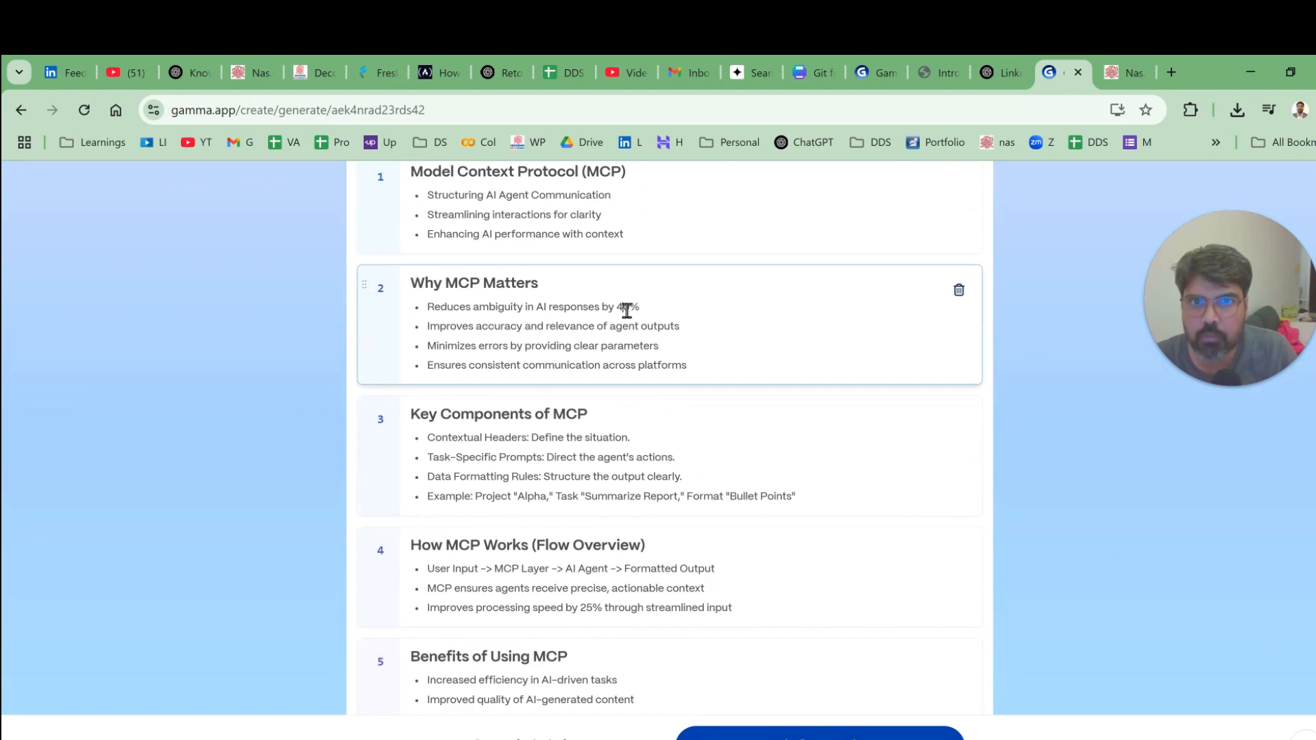
scroll(625, 414, up, 3)
scroll(626, 414, down, 9)
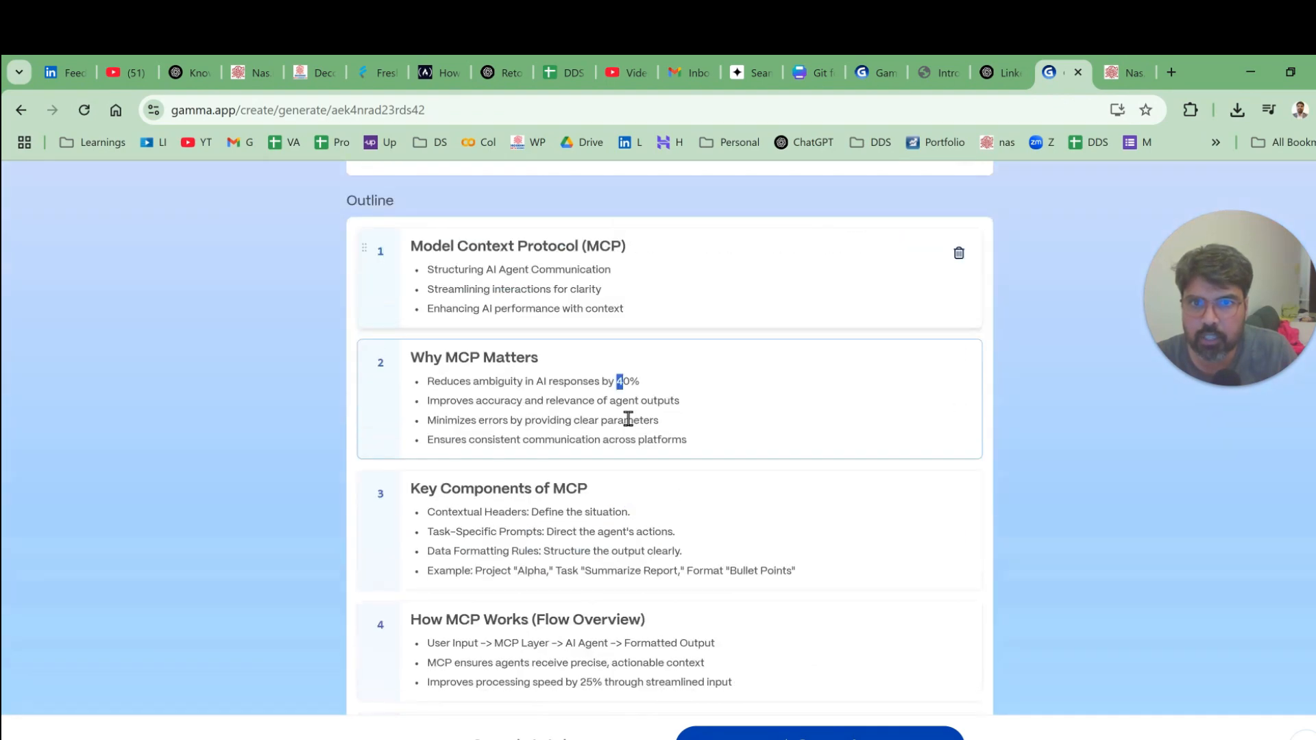
scroll(651, 521, down, 4)
click(479, 377)
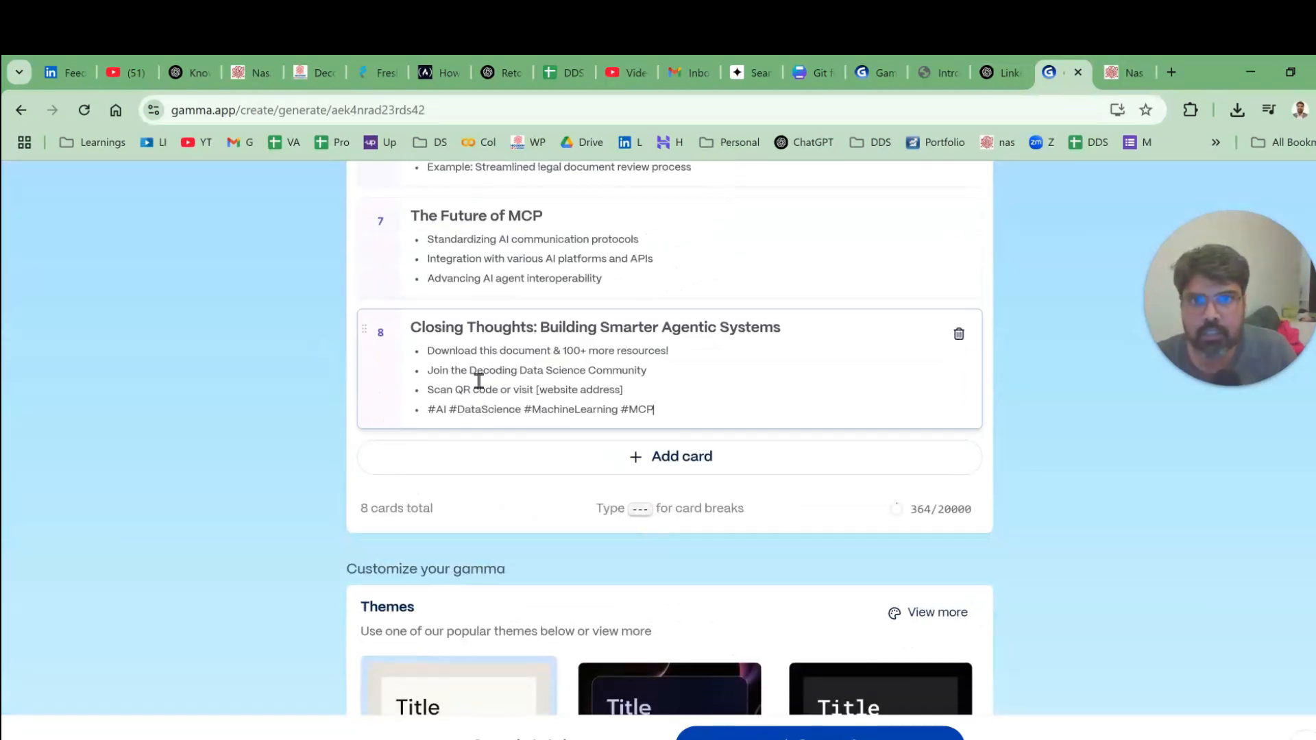
key(ctrl+a)
- Check the detailed slide contents in ChatGPT's first Gamma prompt, especially the Cover Slide and Introduction to MCP bullets
click(1002, 68)
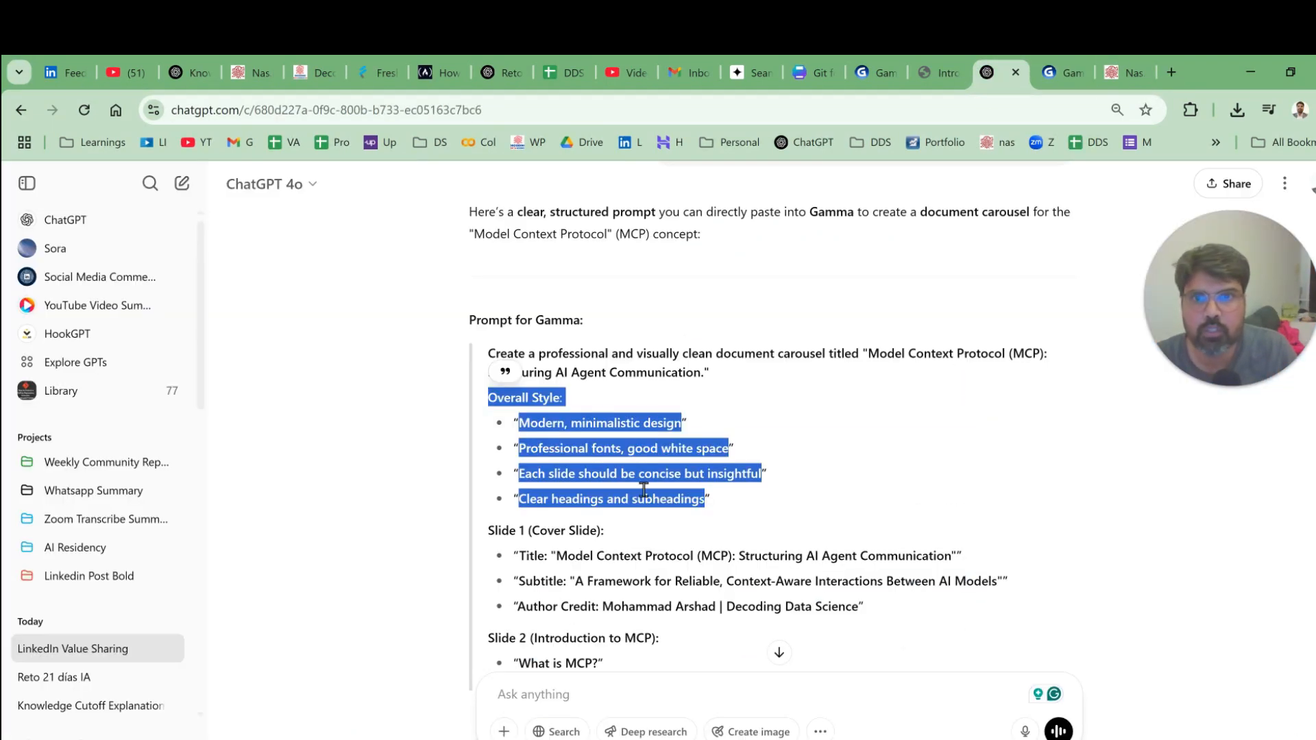
scroll(644, 495, down, 5)
scroll(644, 495, up, 5)
scroll(644, 494, down, 15)
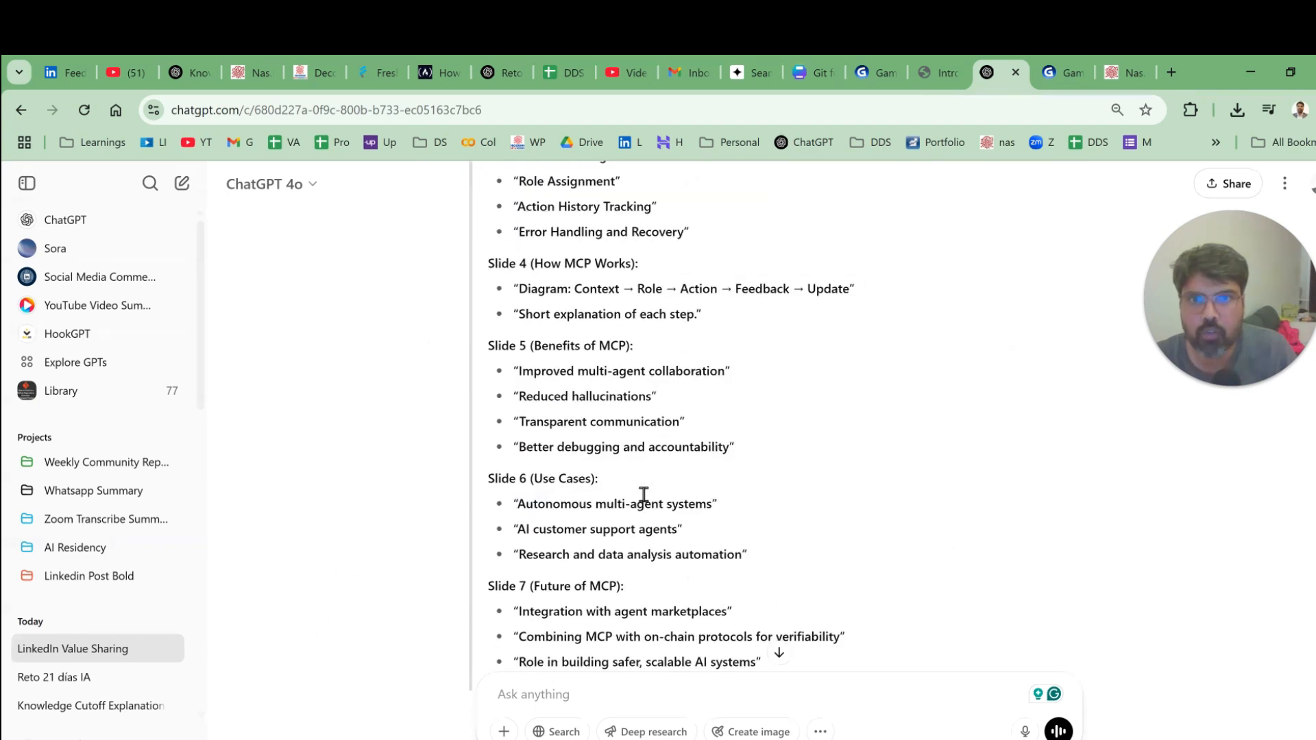
scroll(644, 495, up, 15)
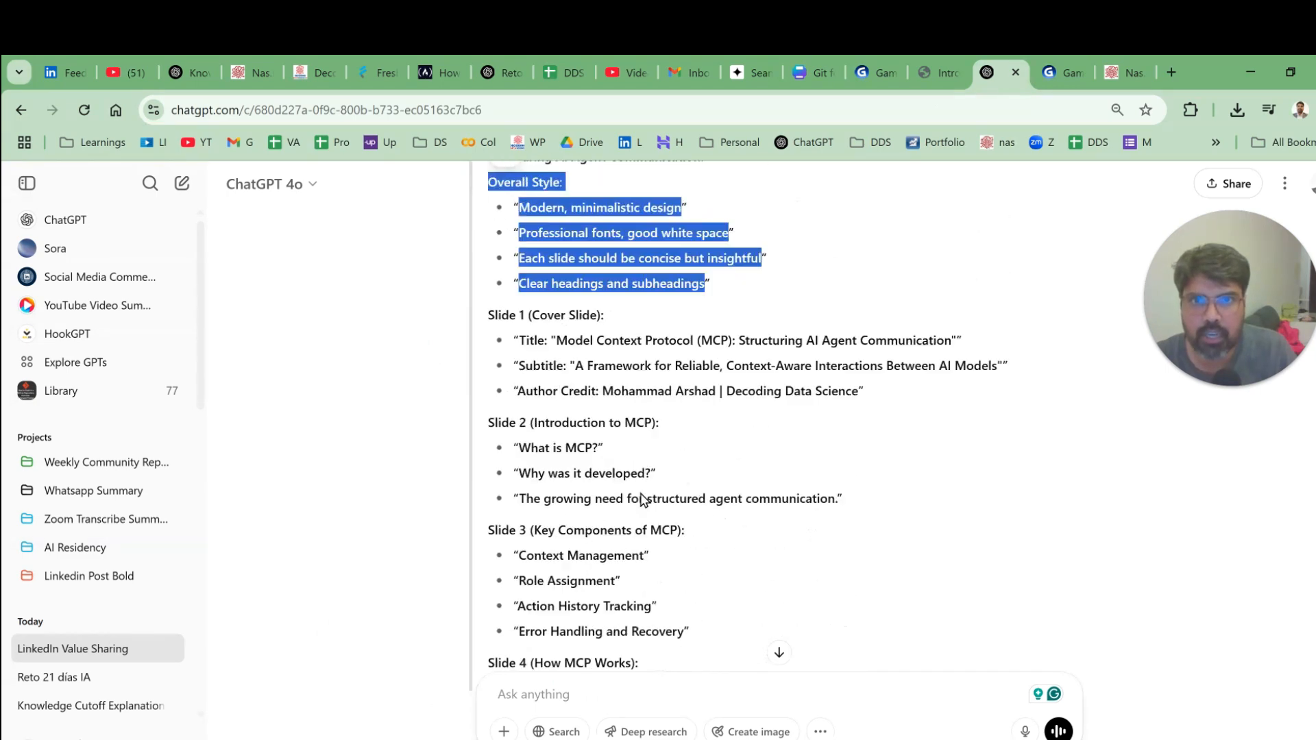
click(692, 332)
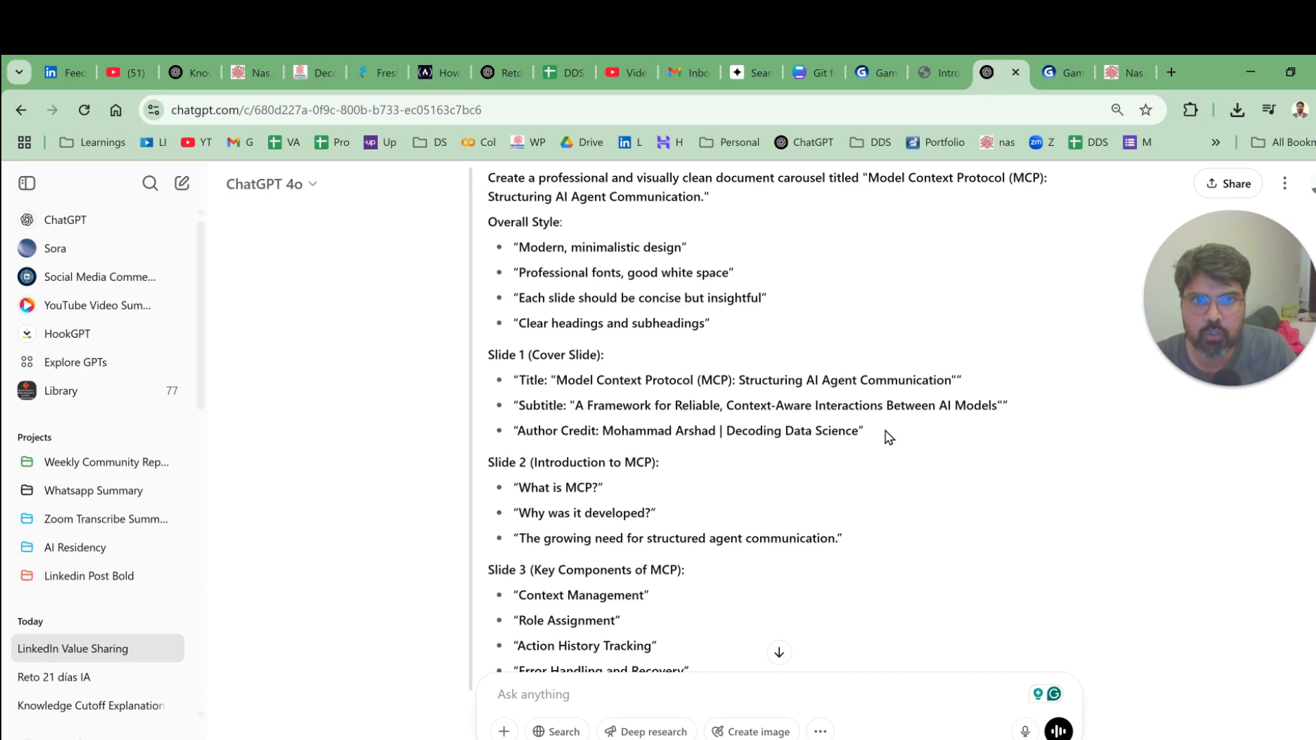
drag(889, 437, 518, 377)
drag(837, 541, 519, 485)
click(1061, 59)
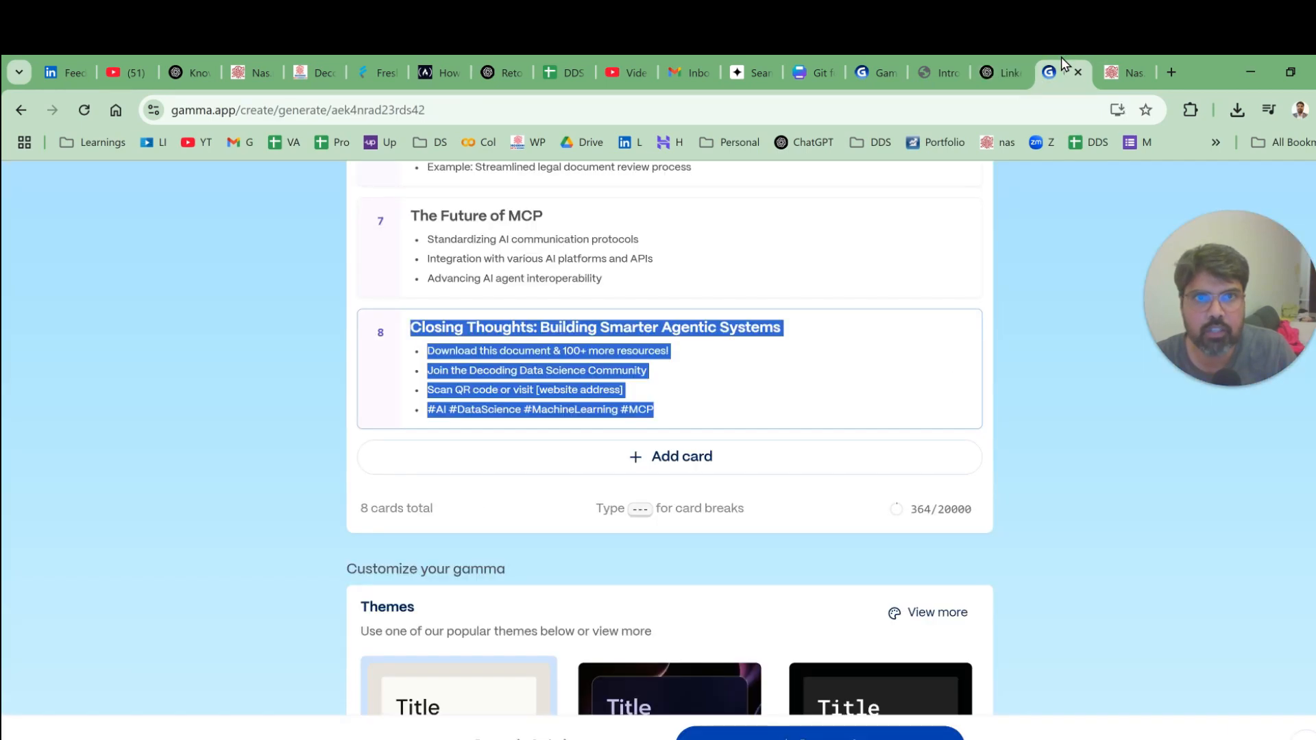
- Check the first outline card's bullets in Gamma and generate the carousel from the outline
scroll(616, 430, up, 10)
scroll(616, 430, up, 3)
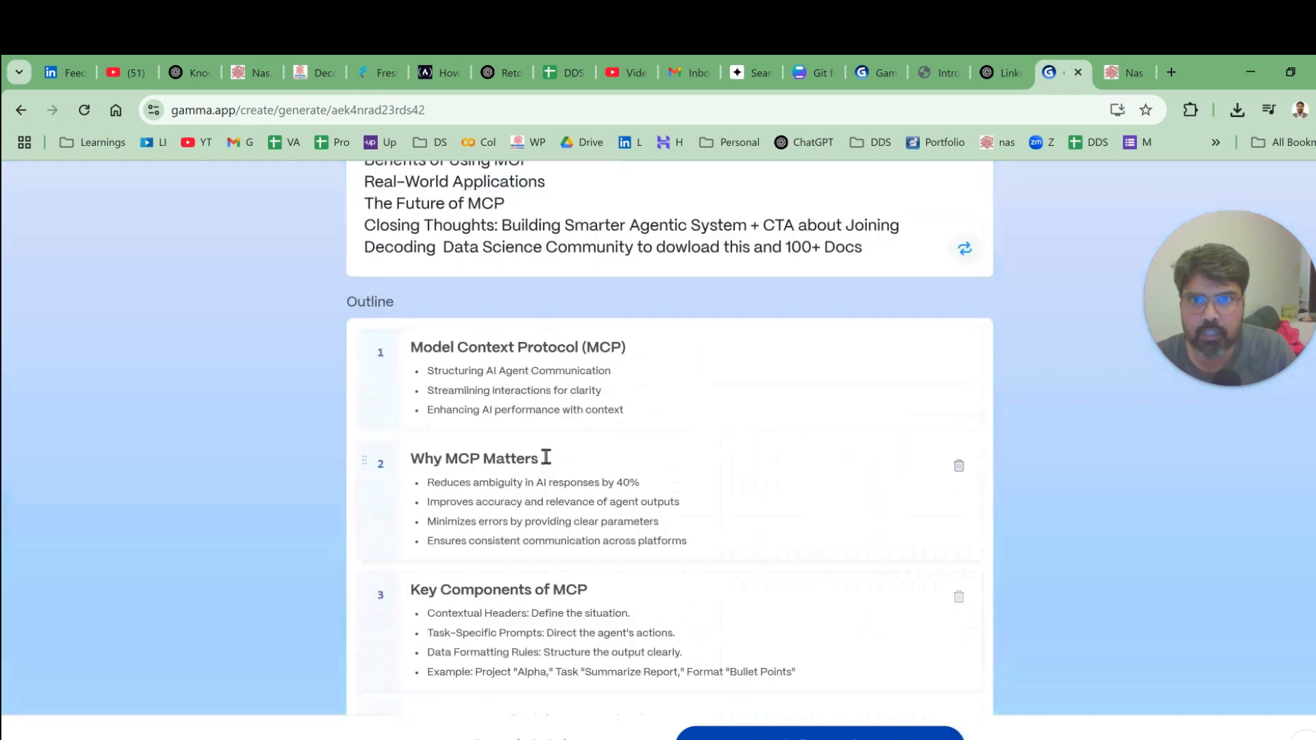
drag(486, 371, 522, 410)
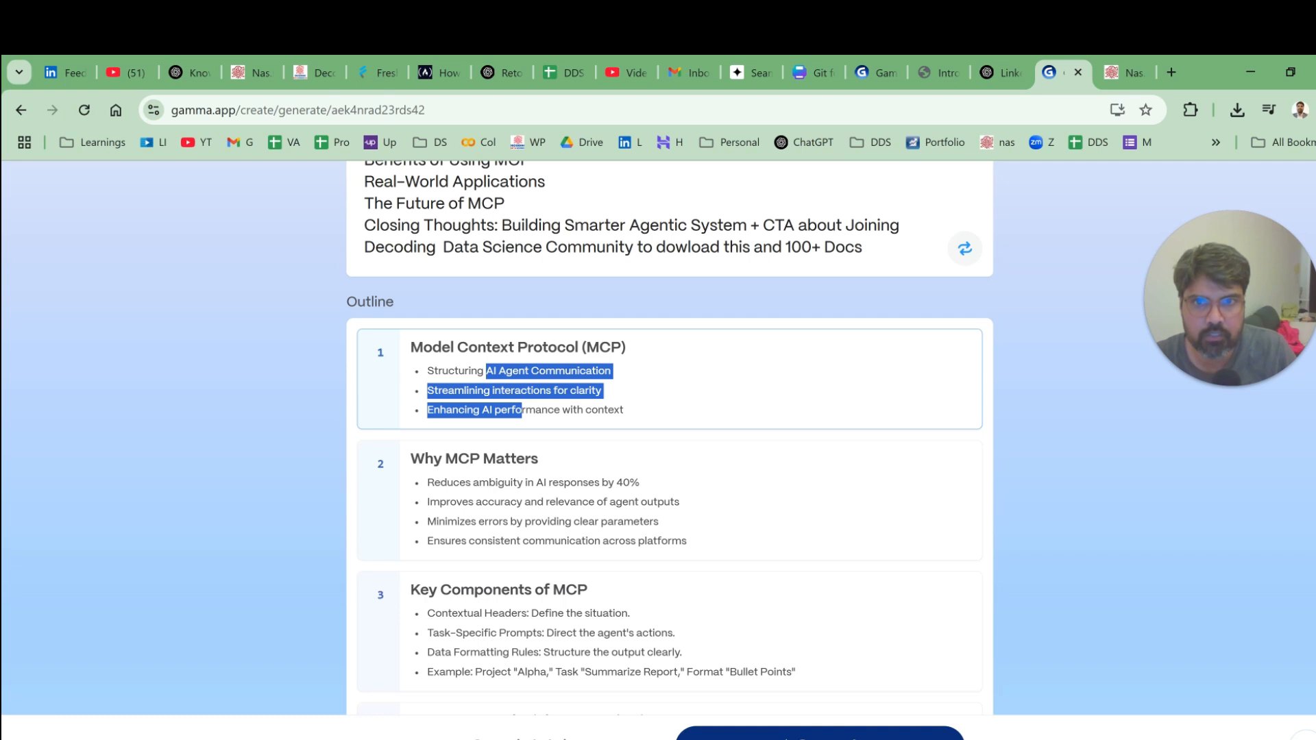
click(849, 731)
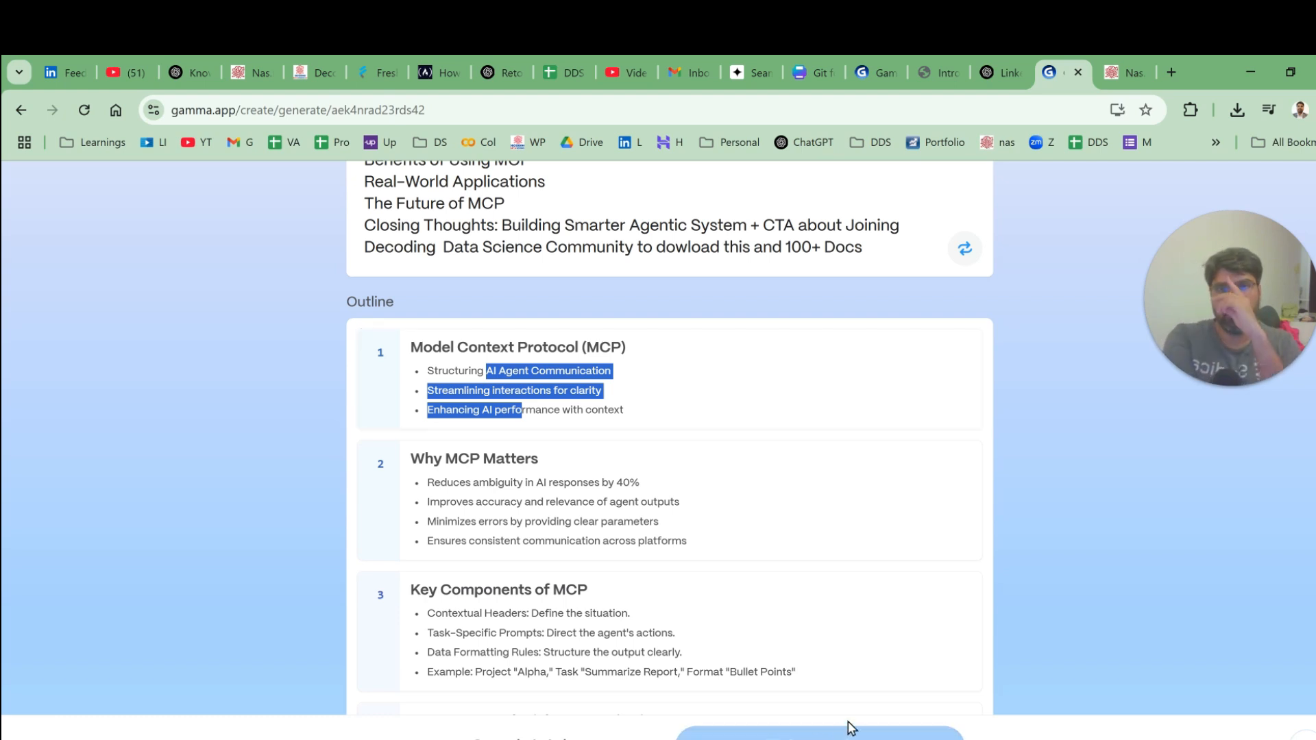
- Review the generated carousel from the cover card through to the closing Building Smarter Agentic Systems card
scroll(1137, 422, up, 5)
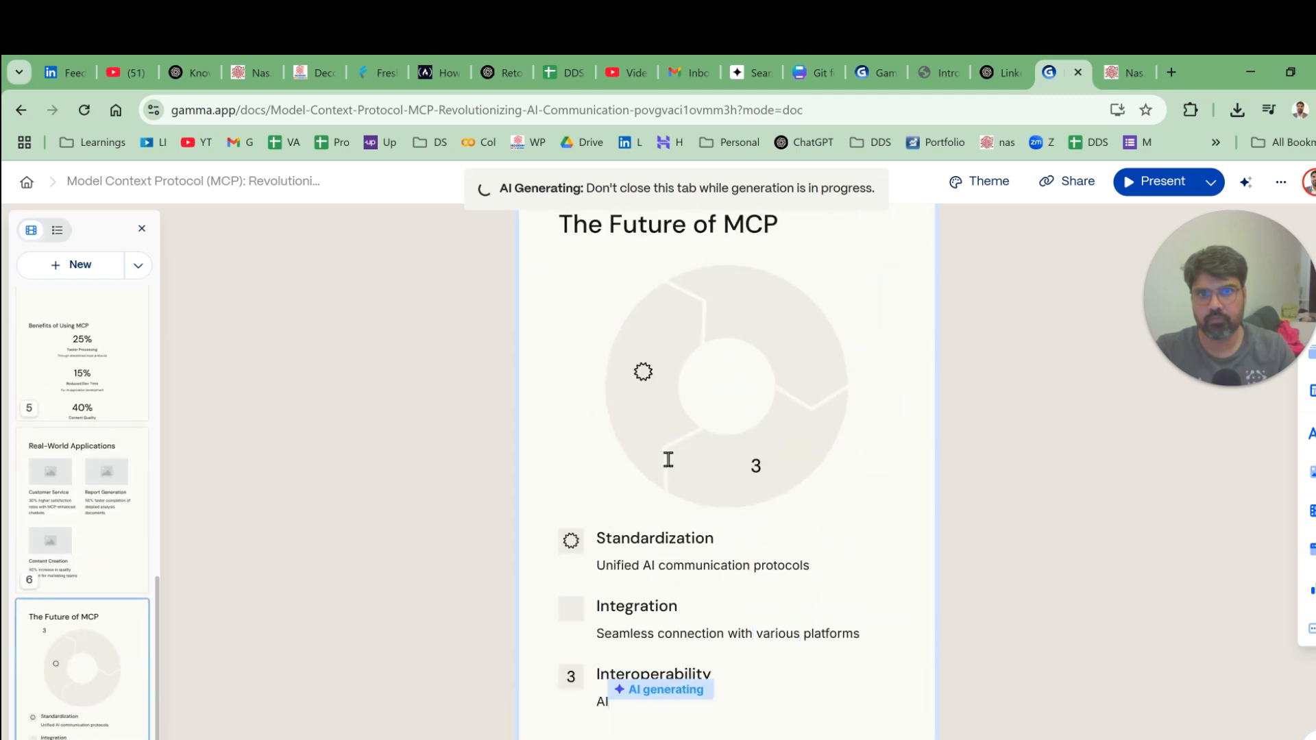
scroll(884, 508, up, 10)
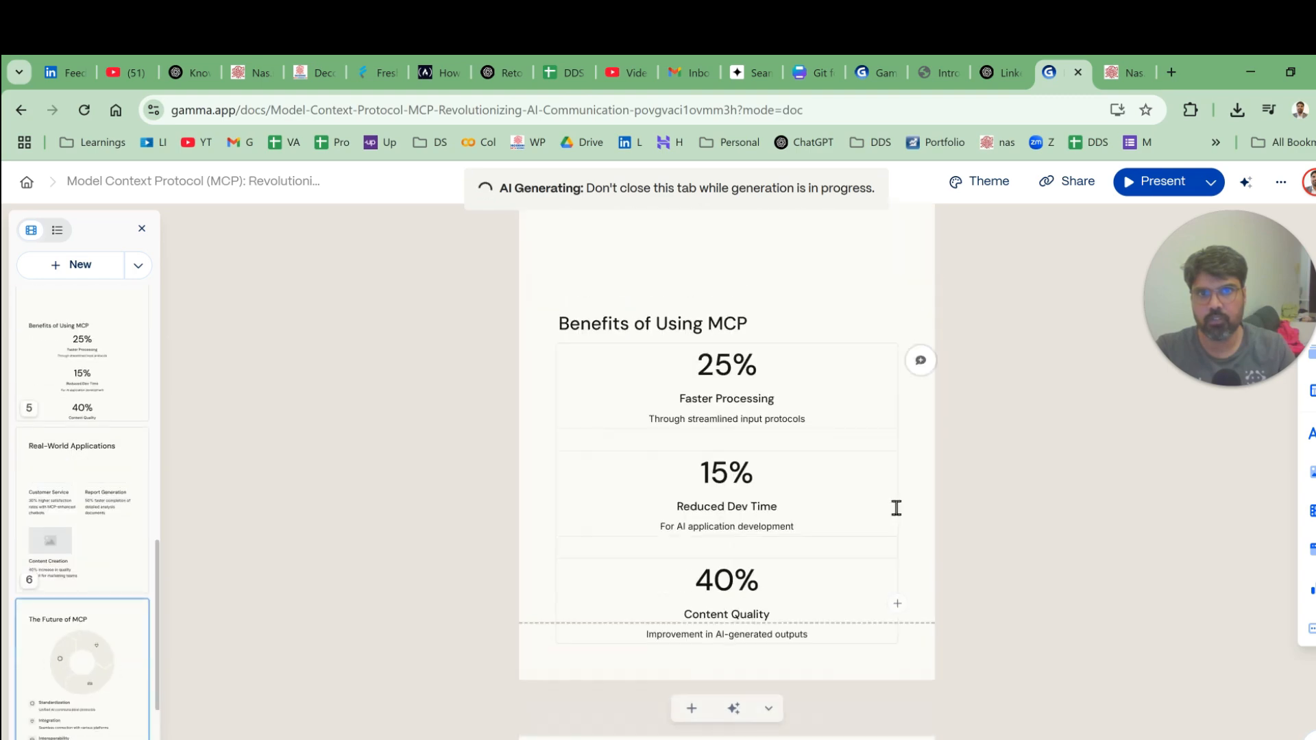
scroll(896, 508, up, 15)
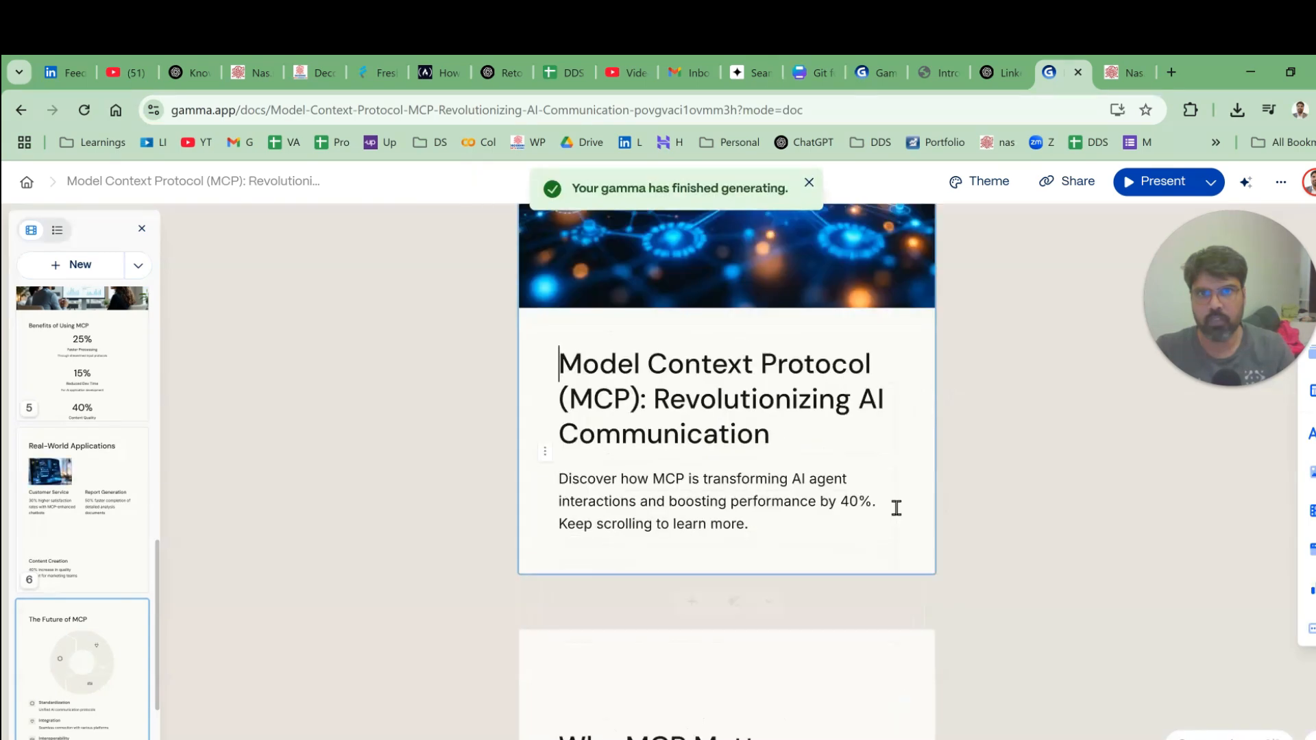
scroll(896, 508, up, 3)
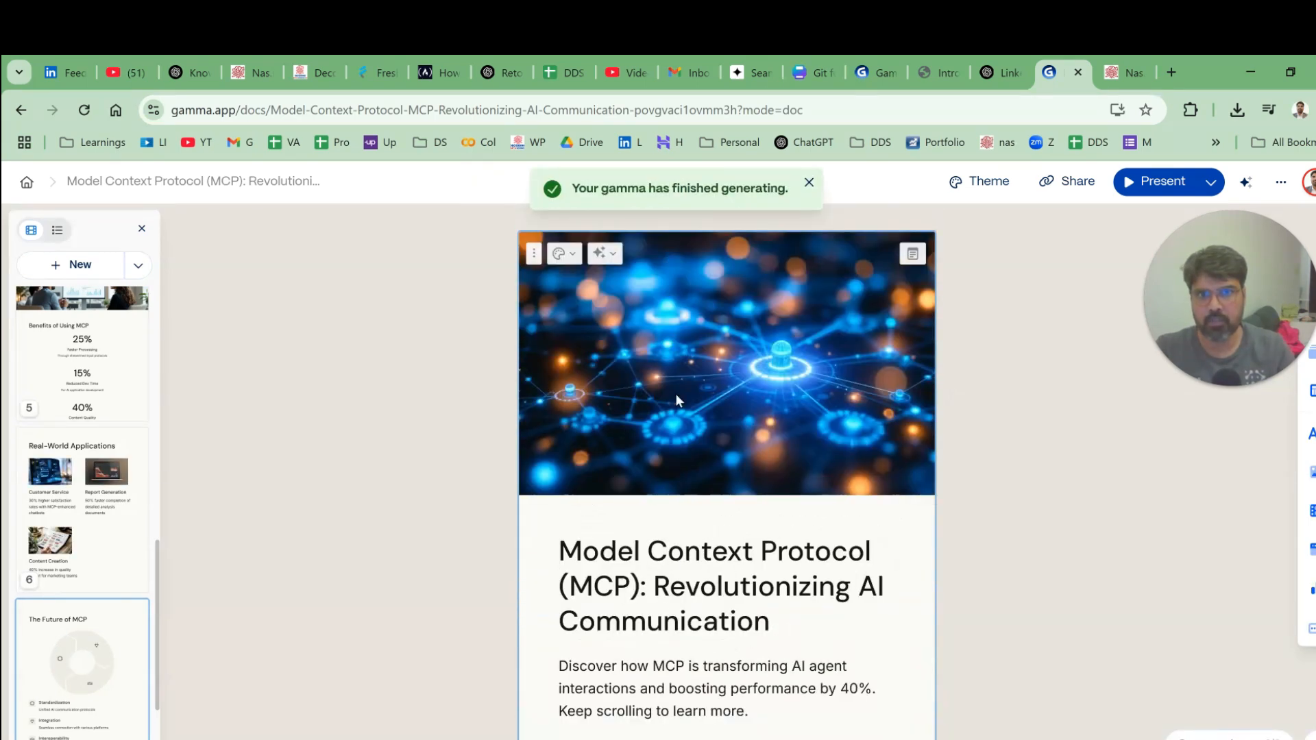
scroll(677, 397, down, 12)
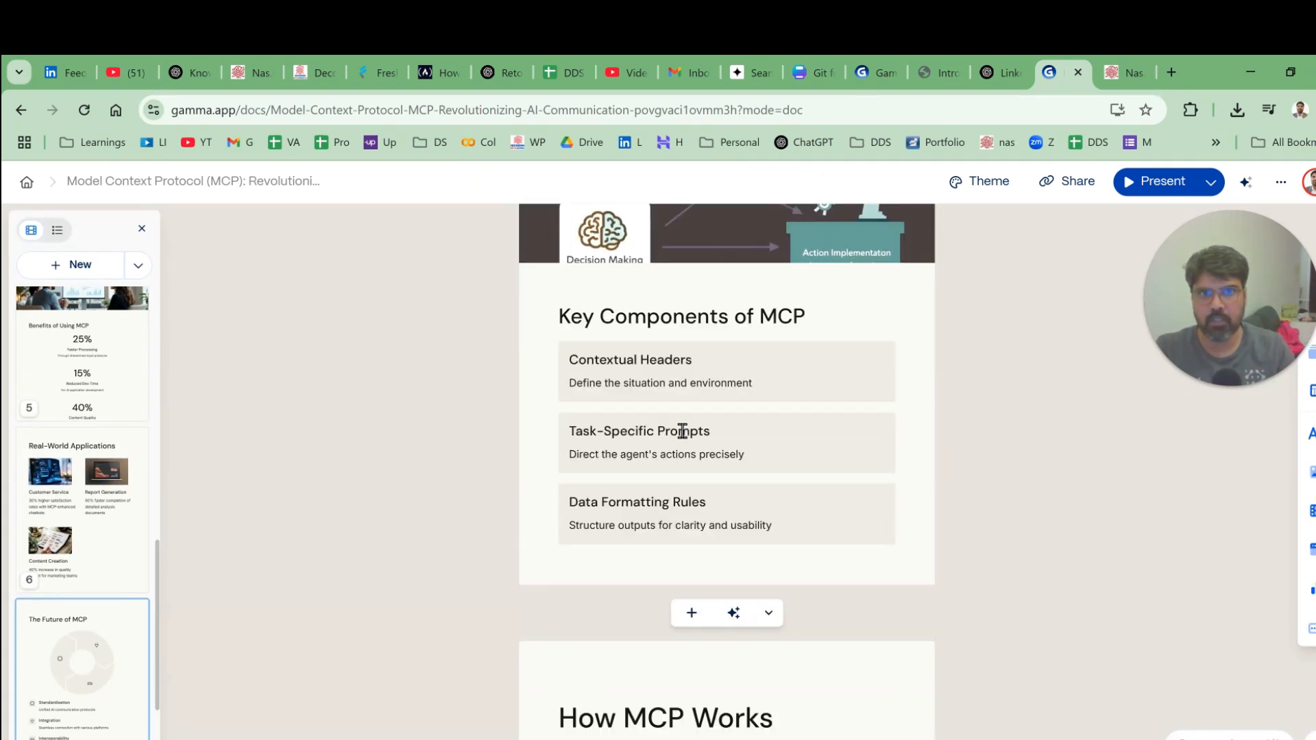
scroll(682, 431, down, 15)
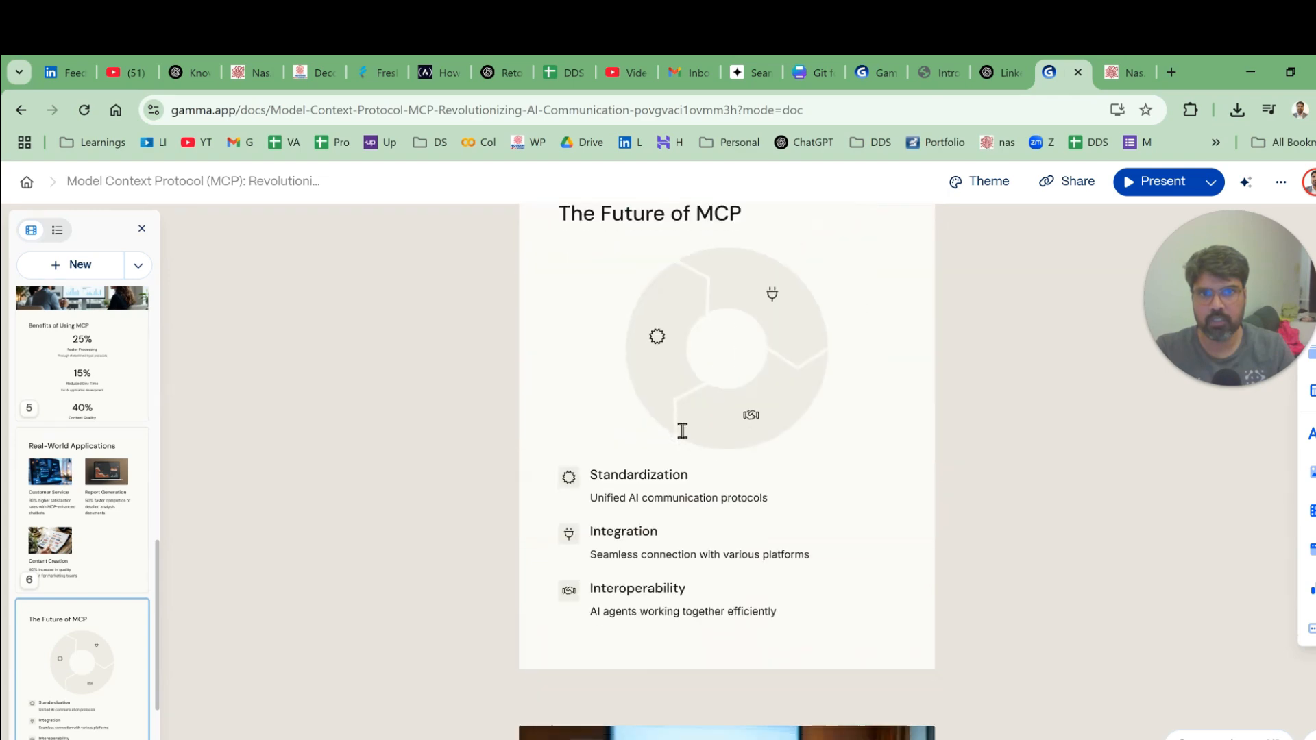
scroll(682, 431, down, 12)
scroll(682, 431, up, 4)
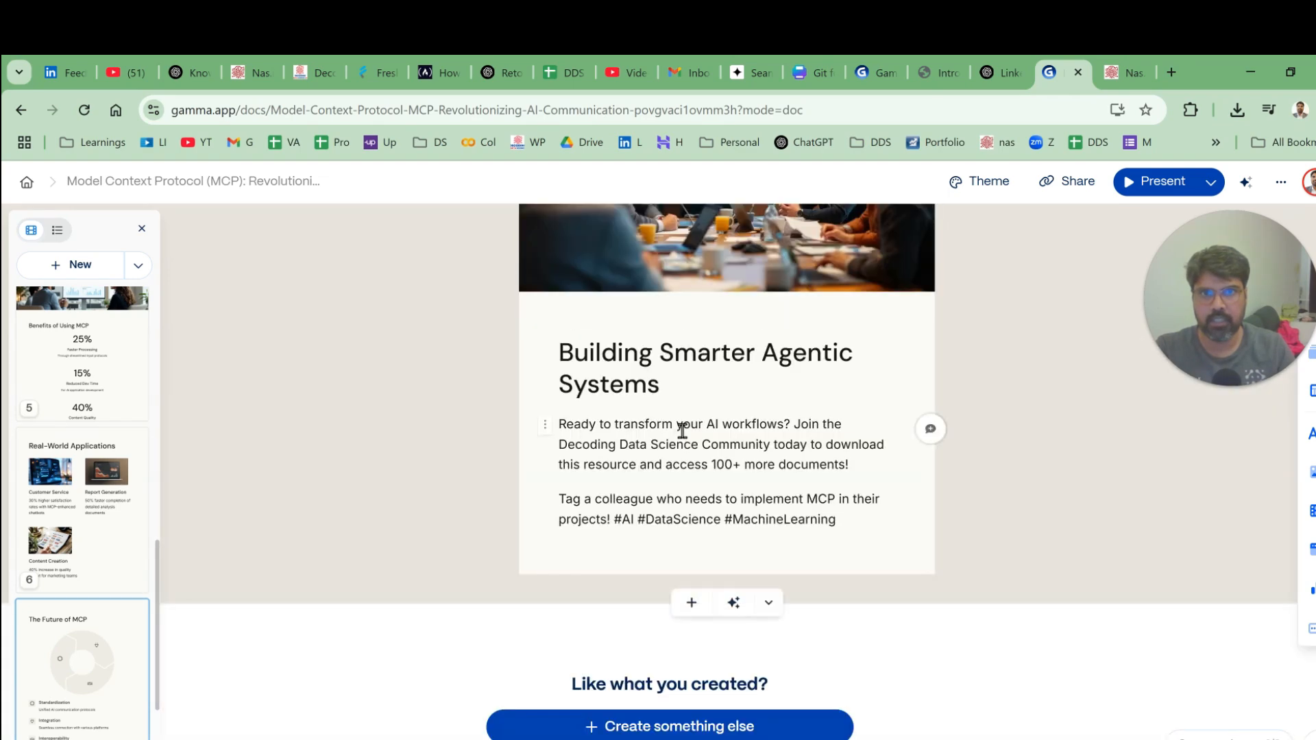
scroll(706, 500, up, 3)
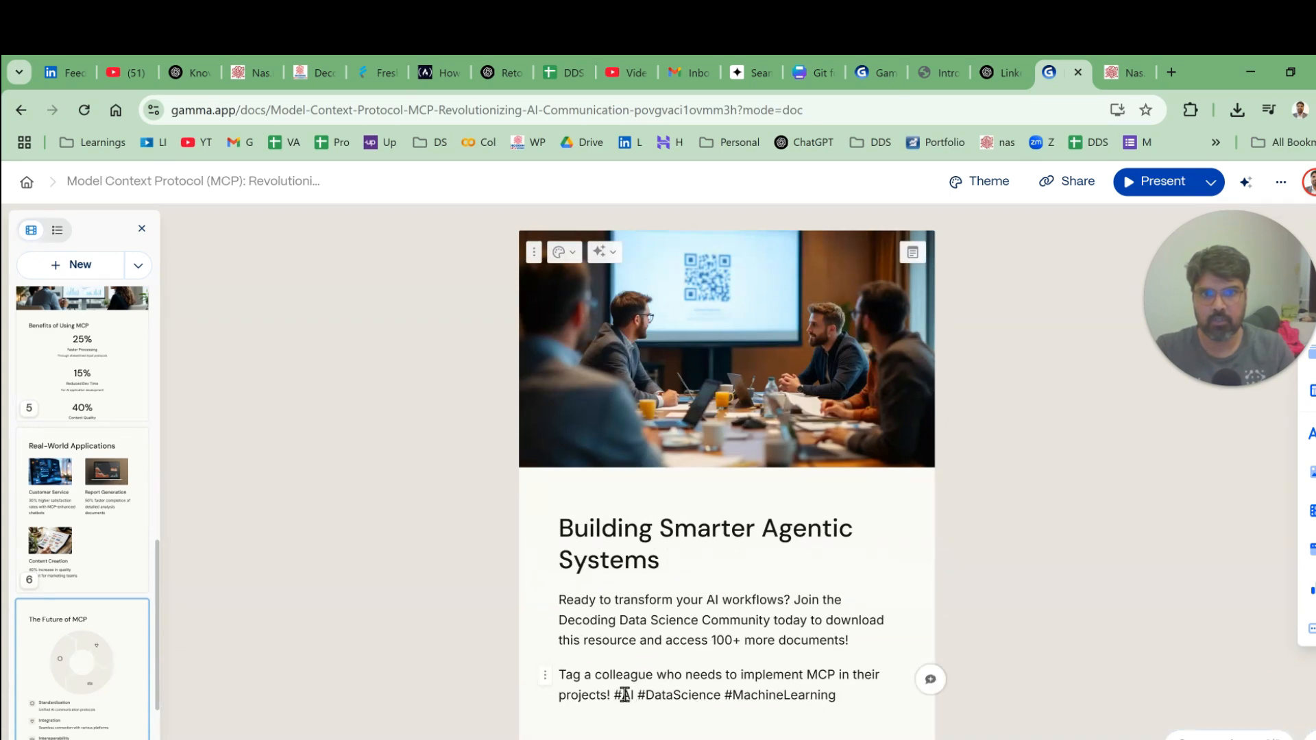
- On the closing card, delete the hashtags "#AI #DataScience #MachineLearning" and make "Decoding Data Science" bold
drag(625, 694, 860, 705)
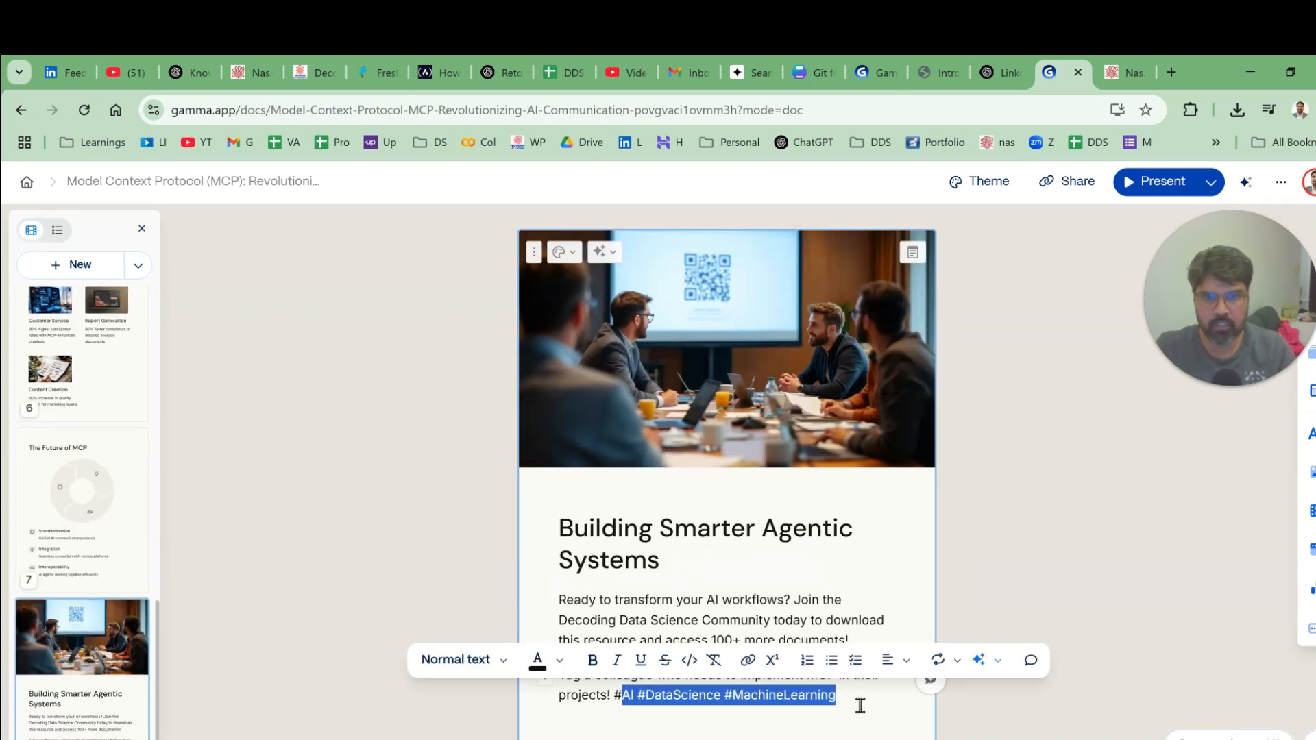
text(=)
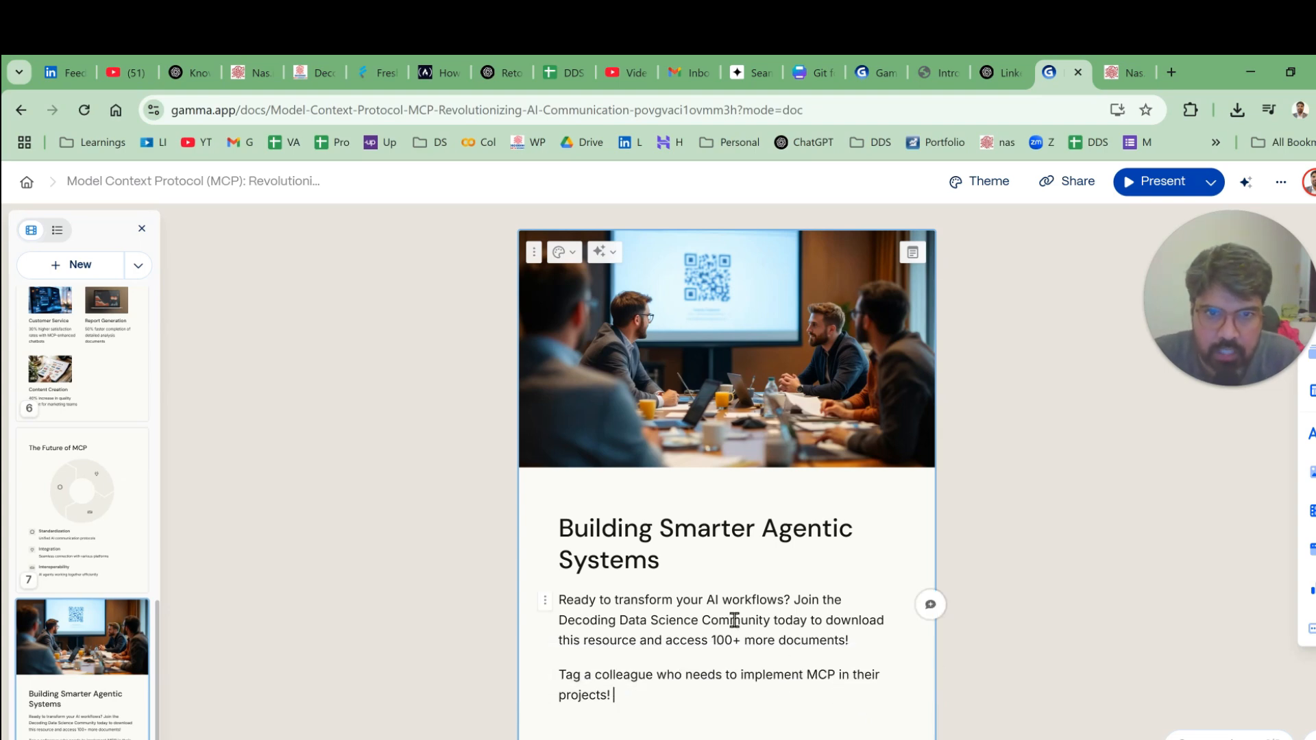
drag(698, 625, 547, 620)
key(ctrl+b)
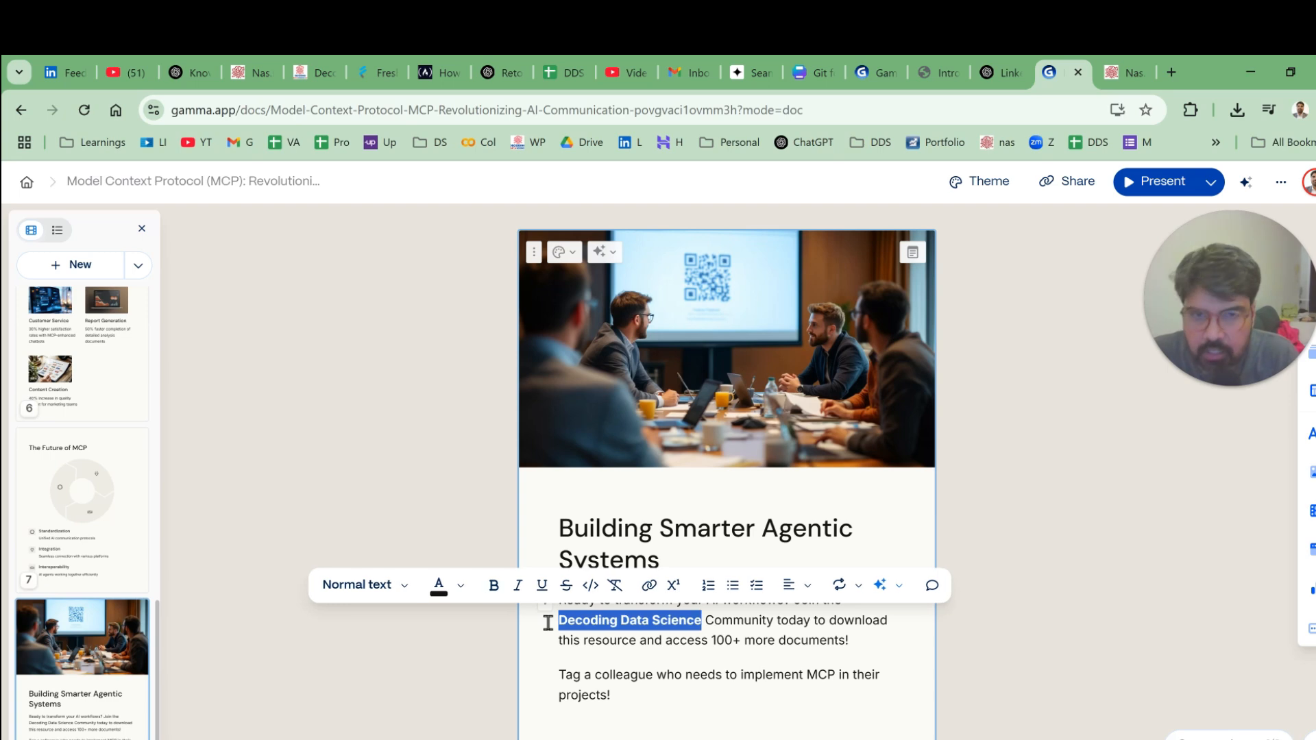
click(713, 680)
click(695, 715)
key(Return)
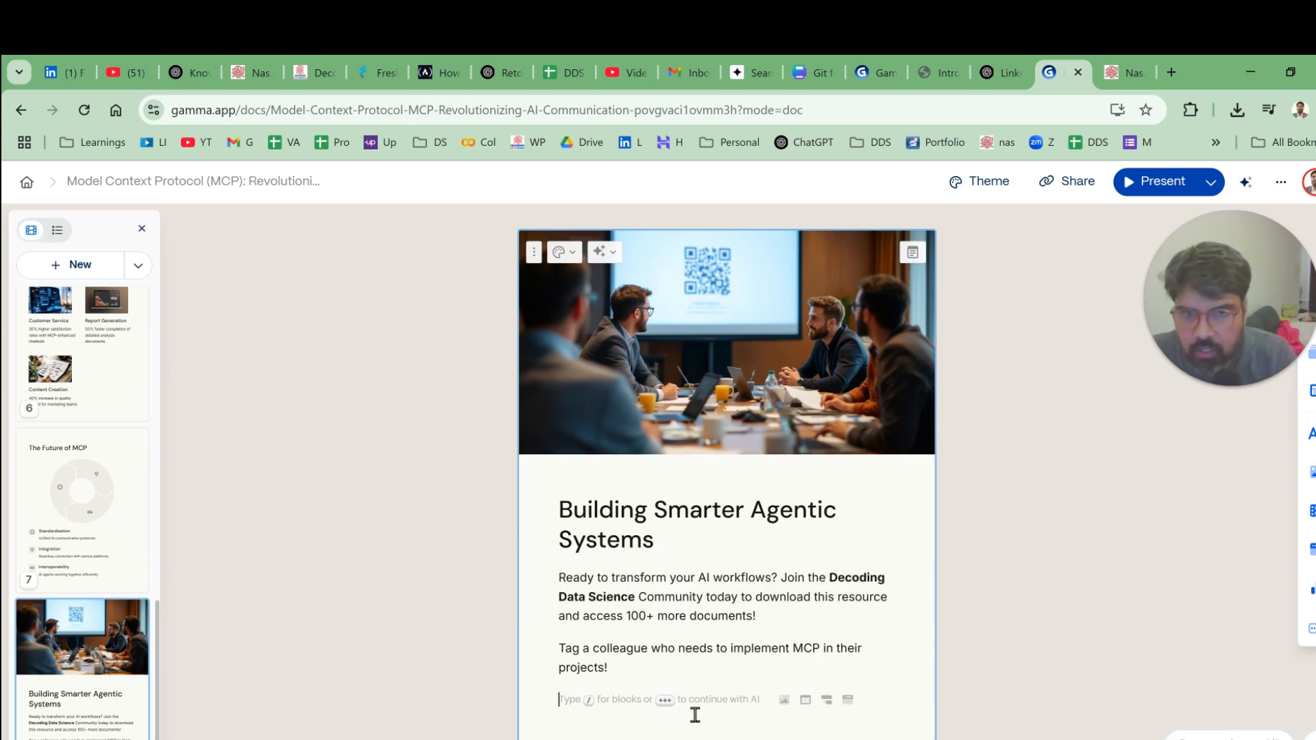
text(w)
key(BackSpace)
text(www.decodingdatascience.com)
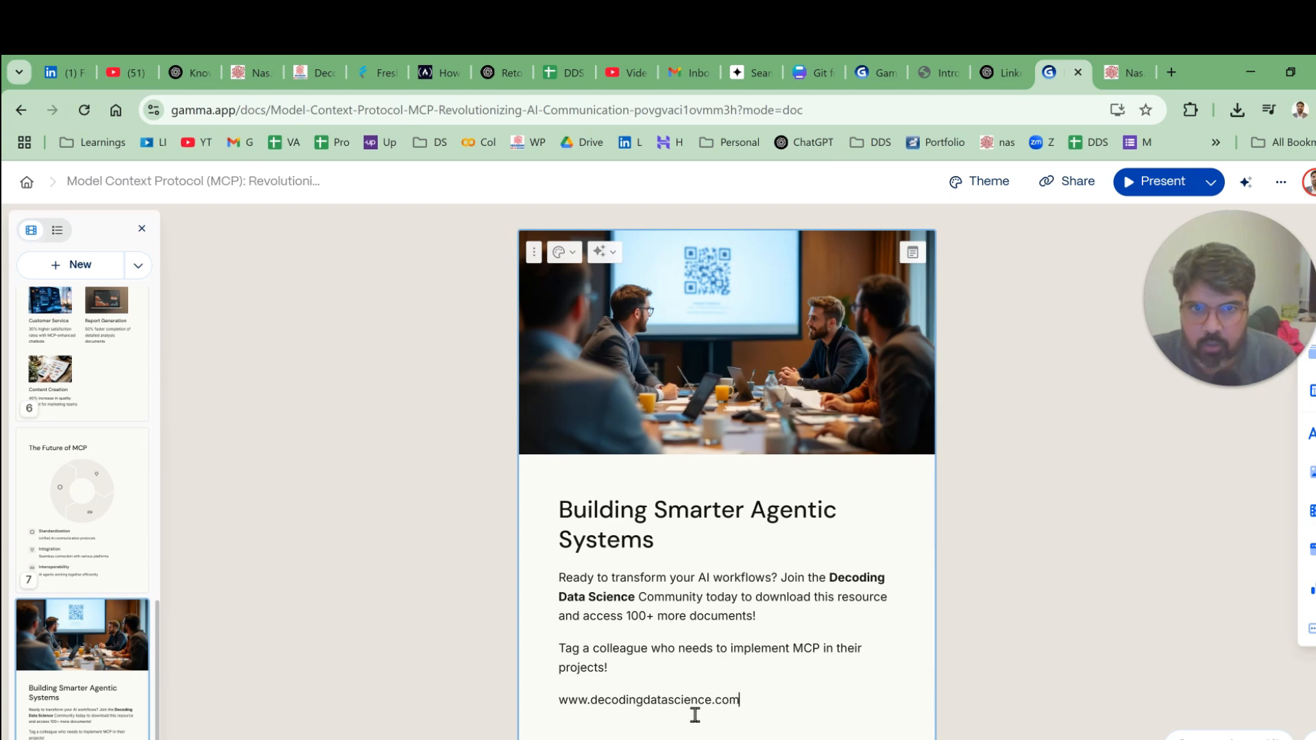
drag(754, 699, 555, 699)
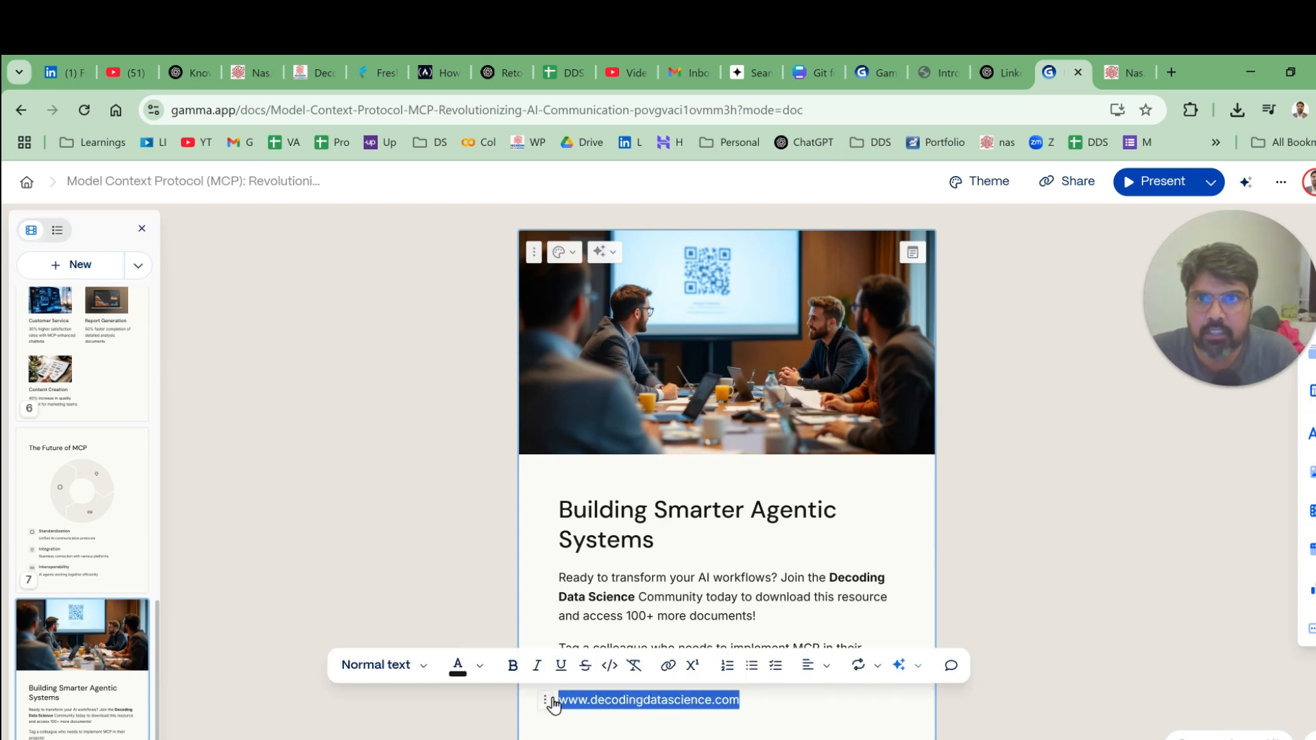
click(750, 670)
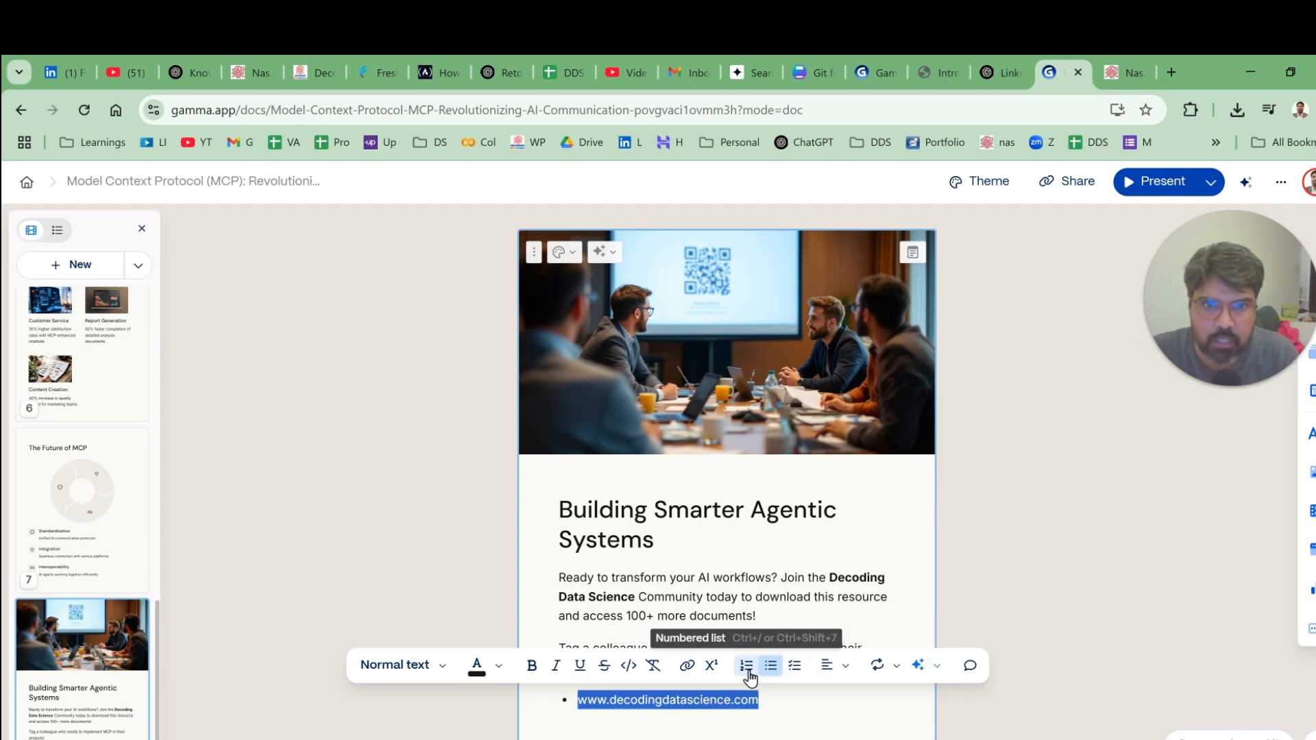
click(748, 672)
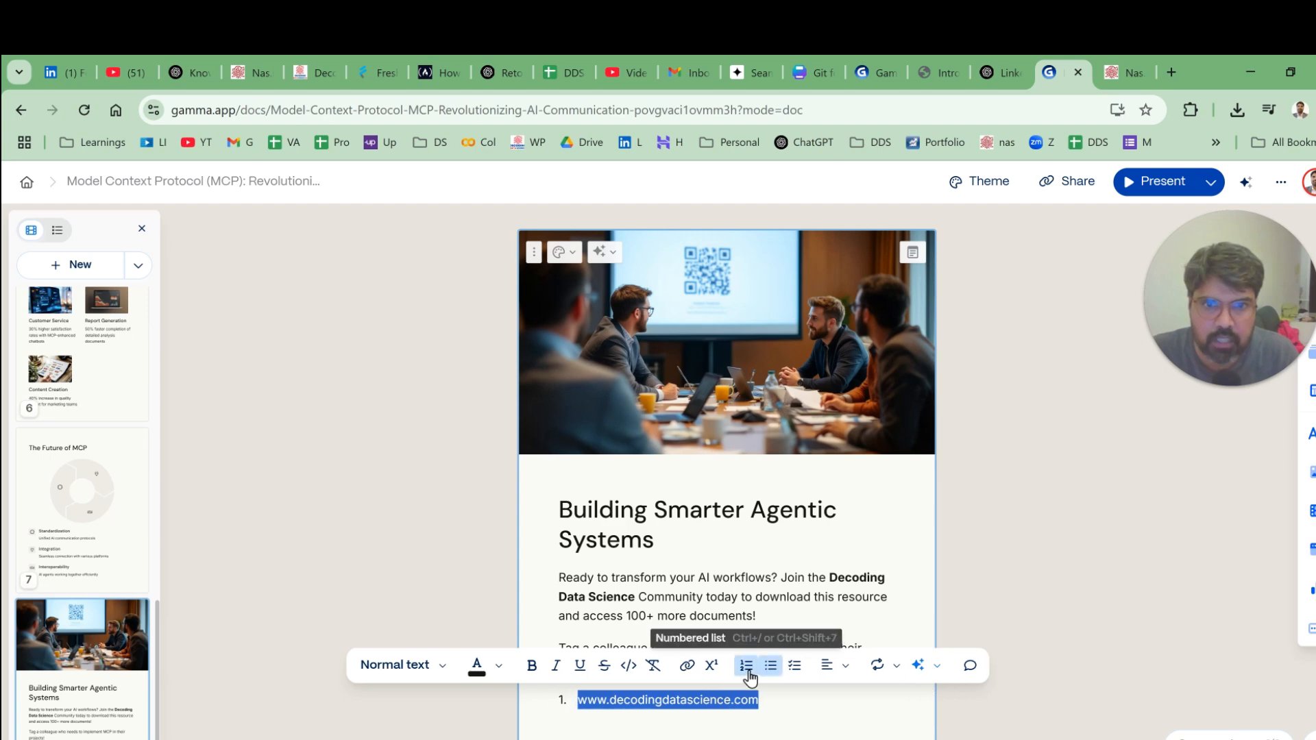
click(569, 702)
key(BackSpace)
- Center the website address line on the closing card and make it bold
drag(786, 706, 597, 700)
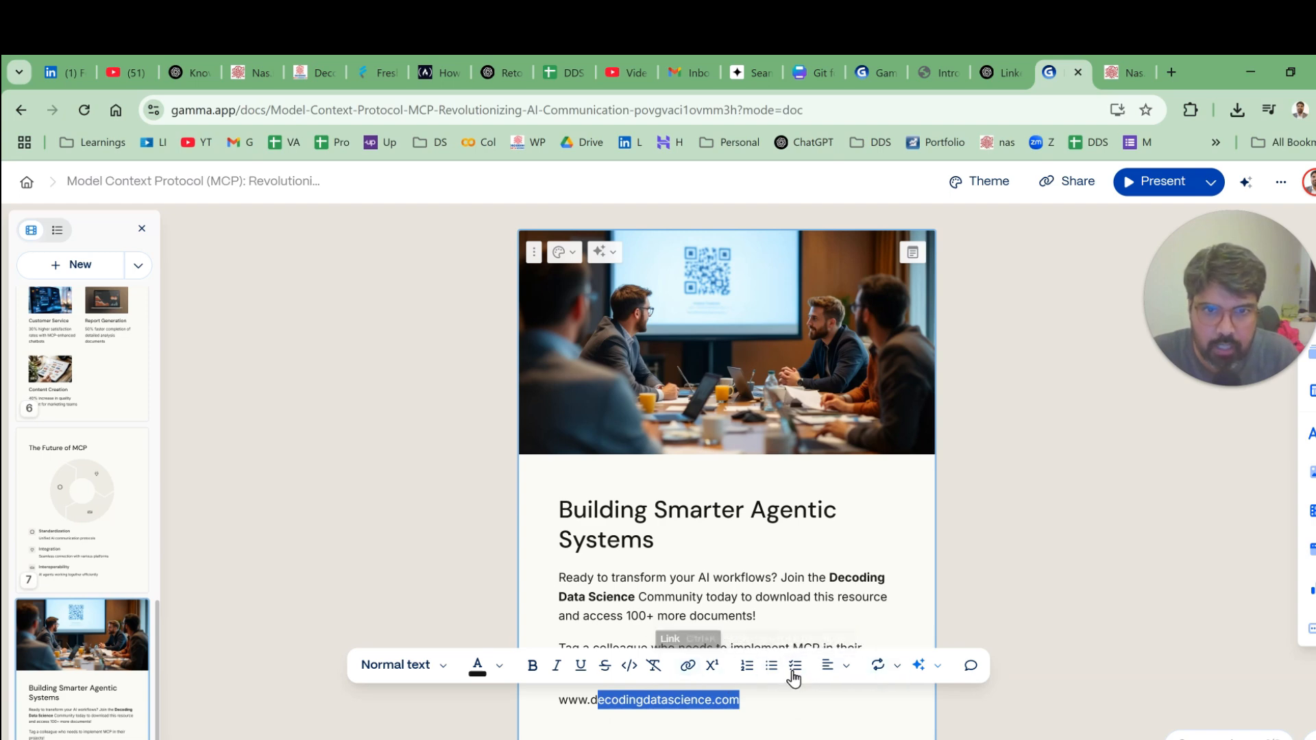
click(831, 666)
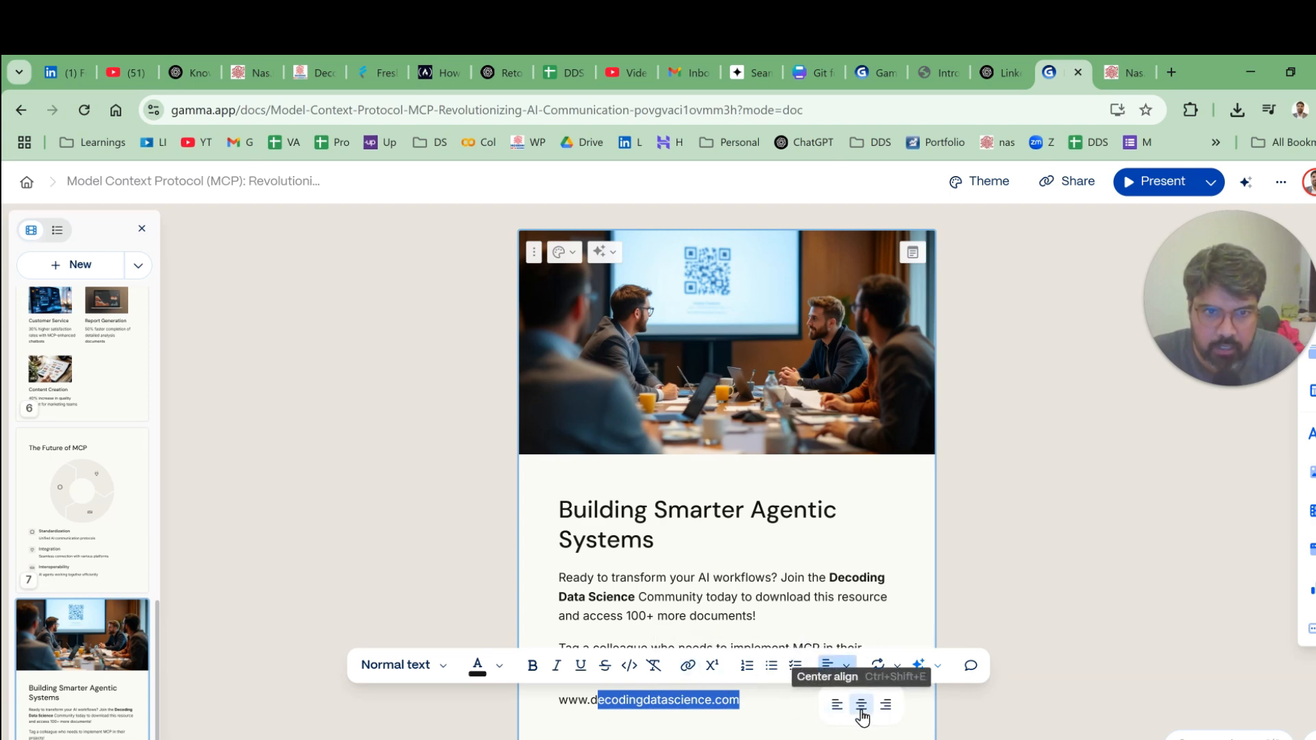
click(861, 706)
drag(843, 708, 620, 705)
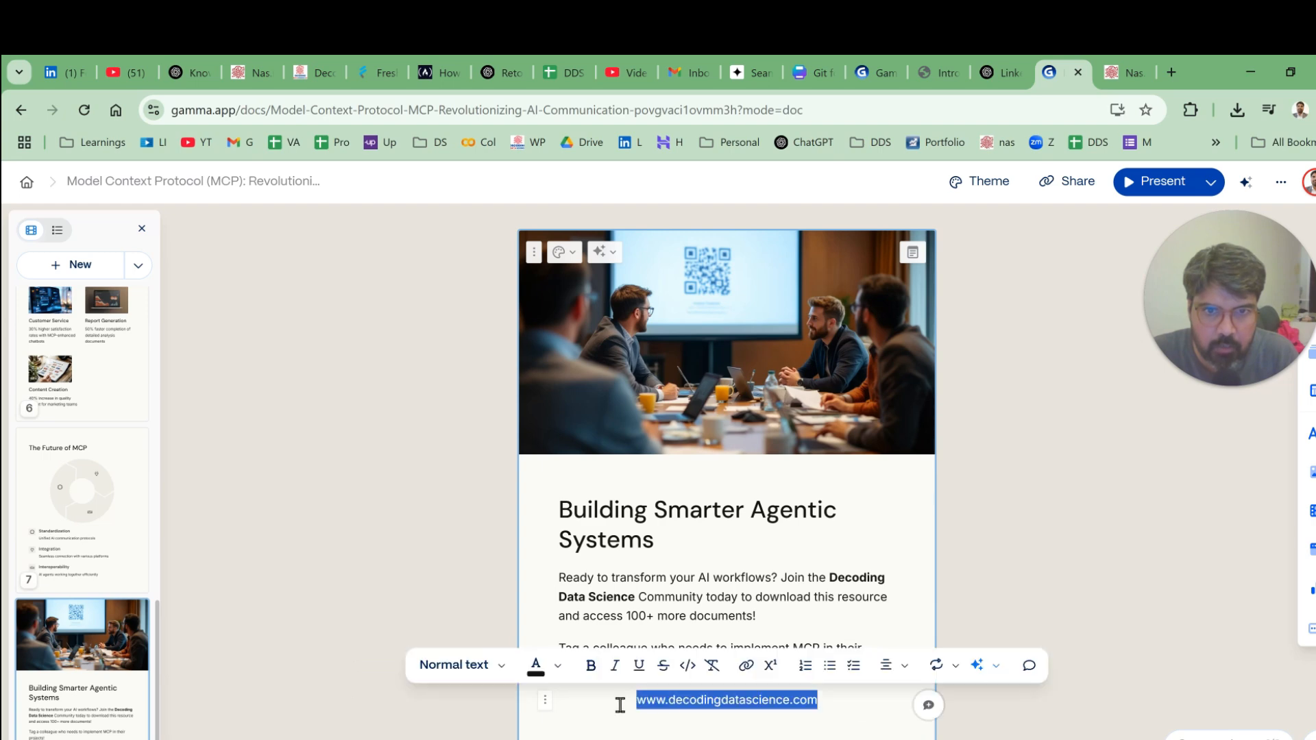
key(ctrl+b)
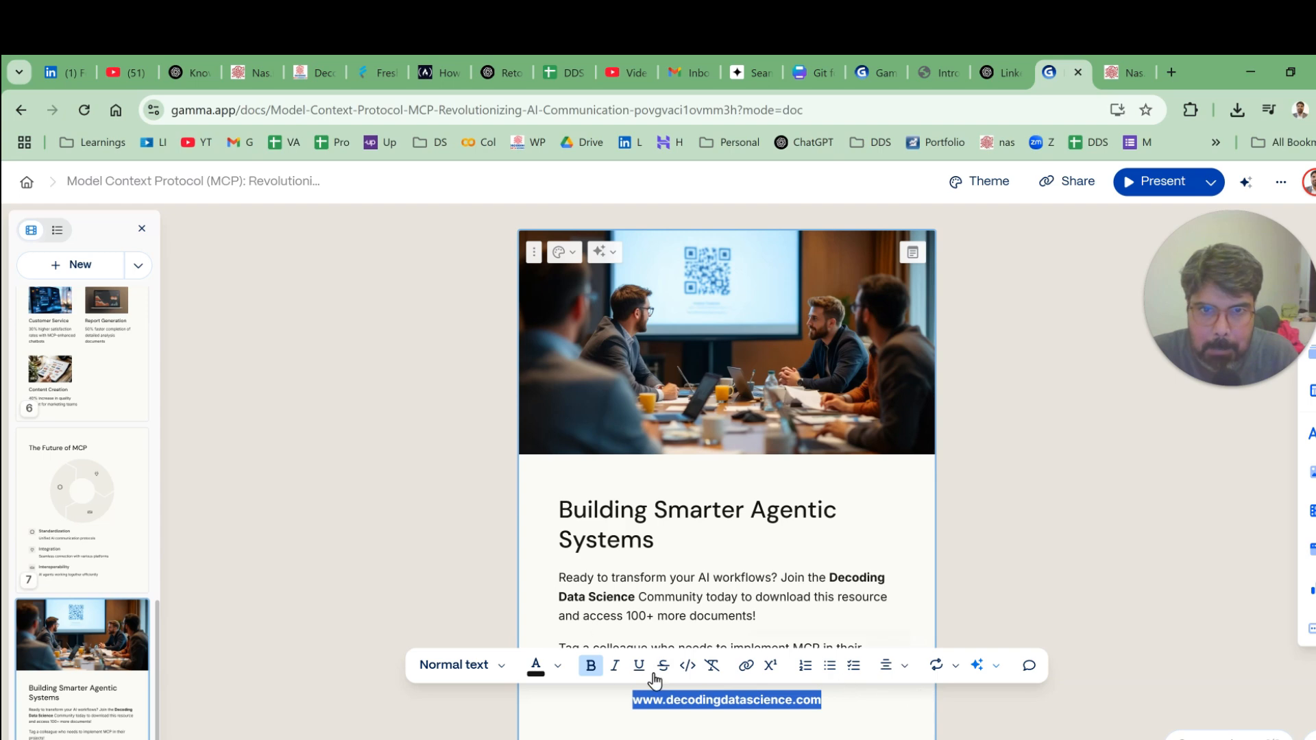
- Set the website address on the closing card to the Large text style
click(499, 668)
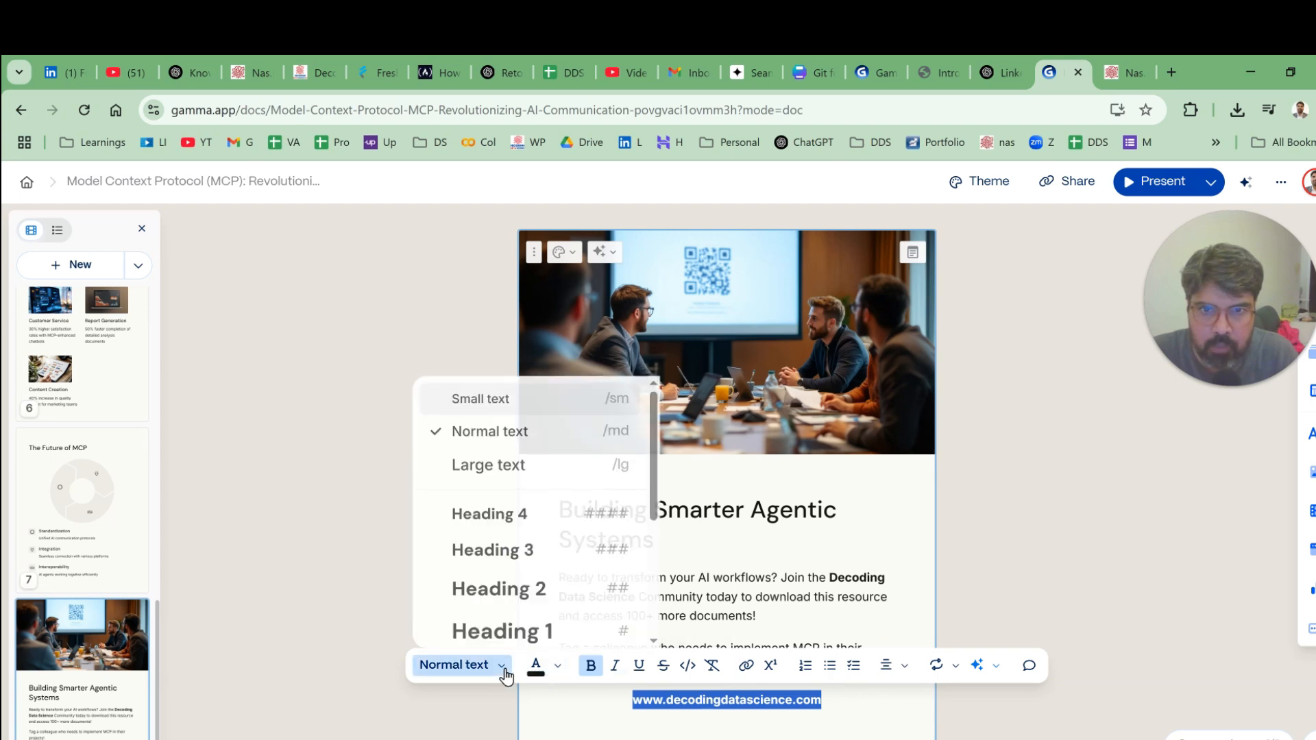
click(544, 473)
click(959, 624)
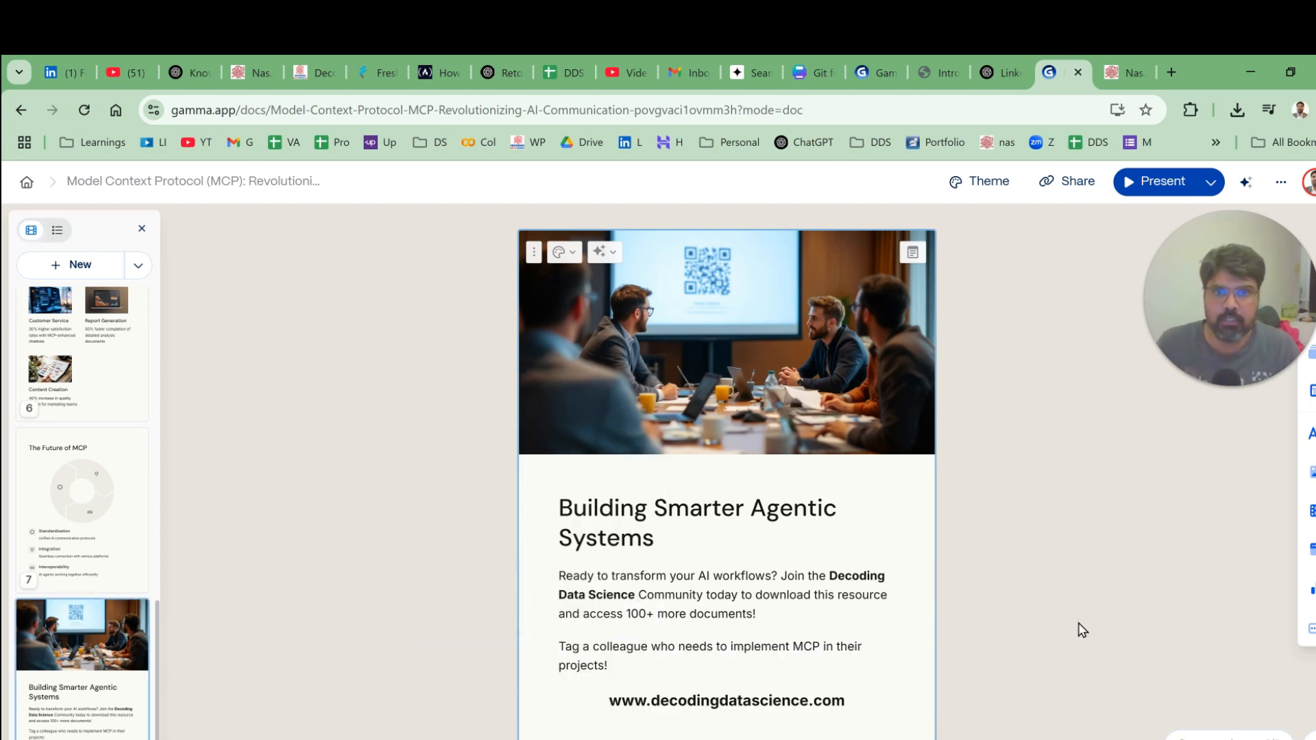
- Color the website address on the closing card with the Red system color
double_click(710, 701)
key(ctrl+a)
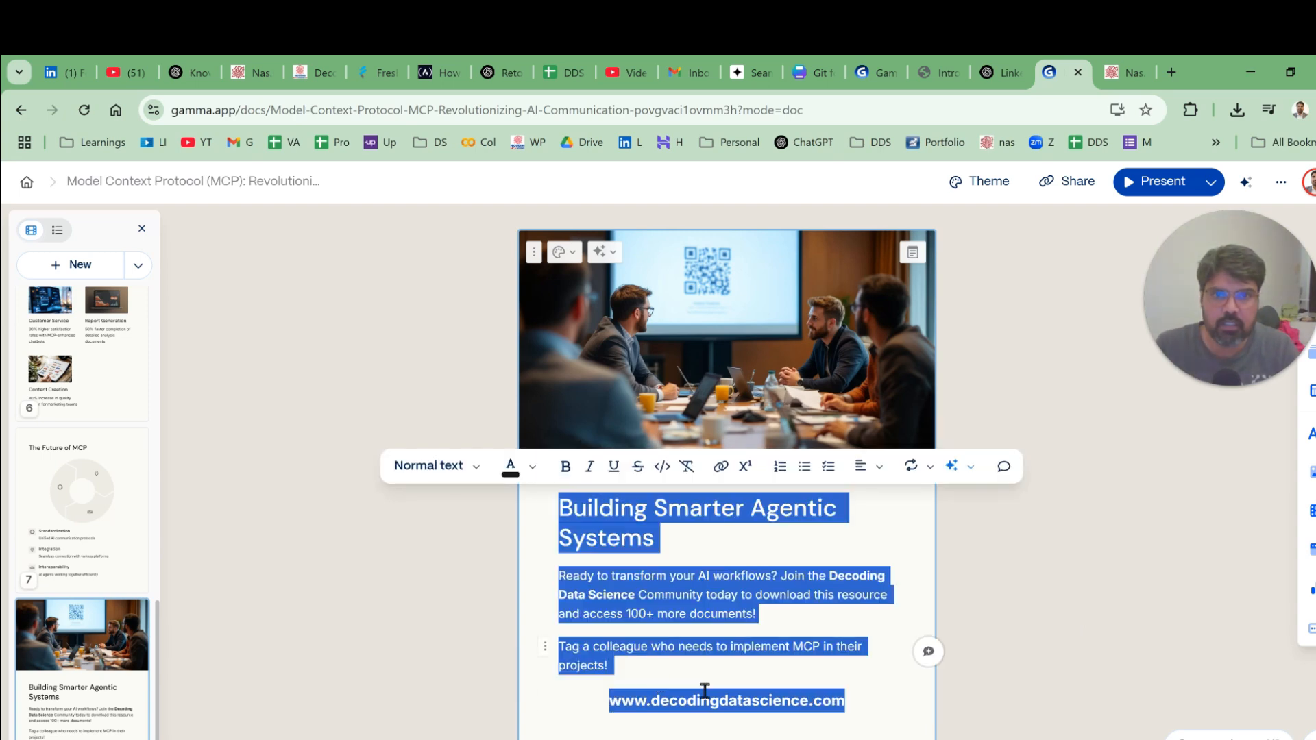
drag(848, 701, 547, 700)
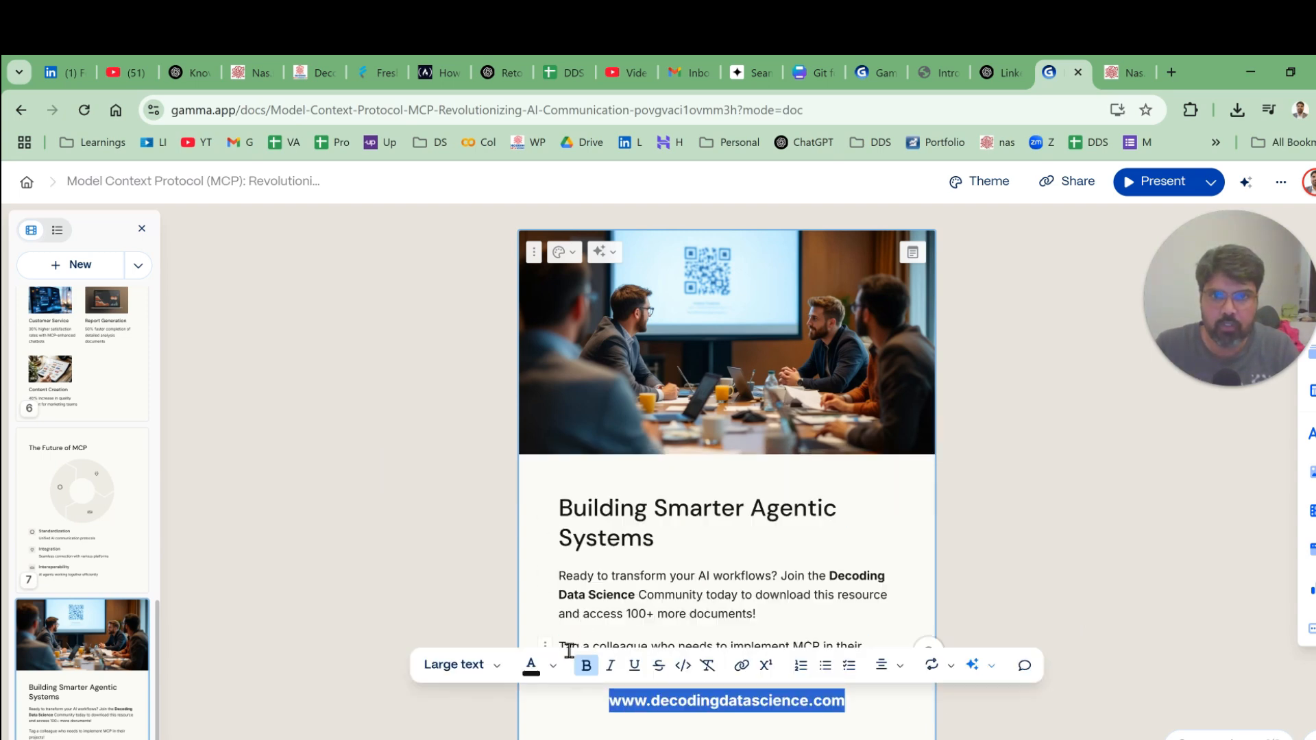
click(546, 669)
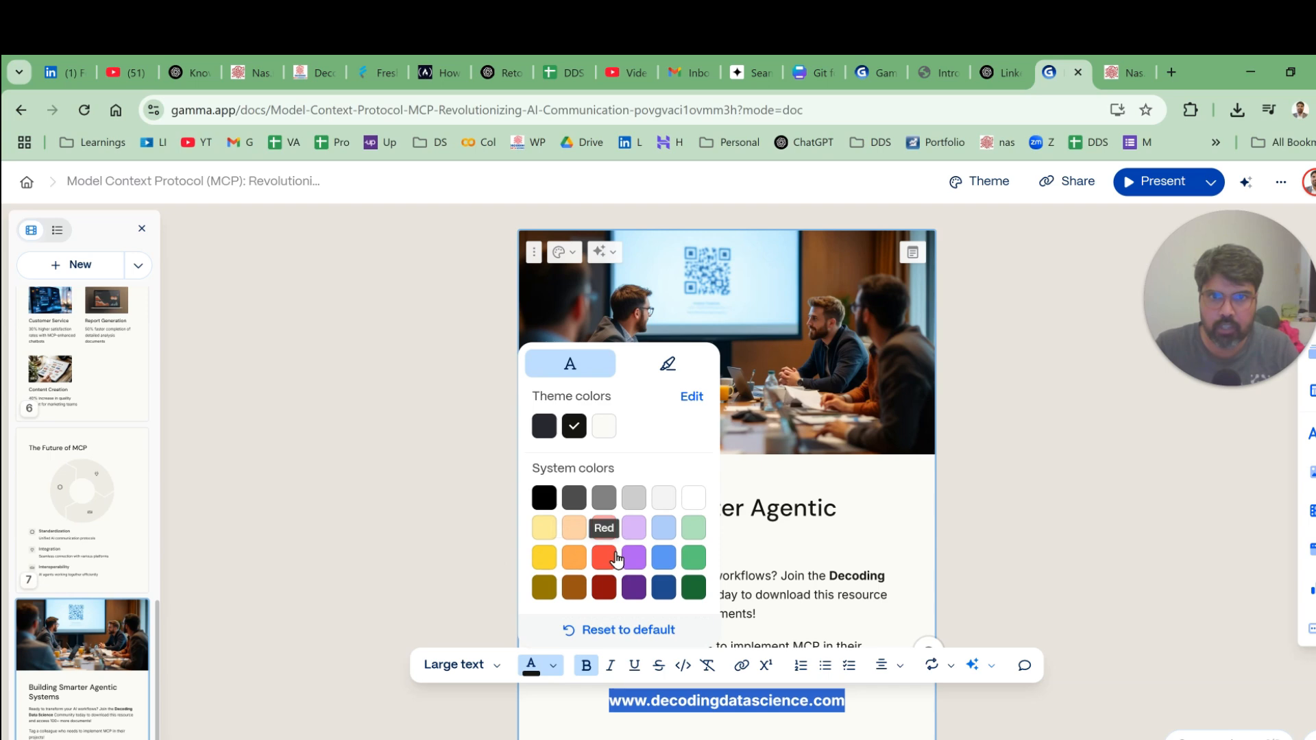
click(616, 559)
click(1125, 622)
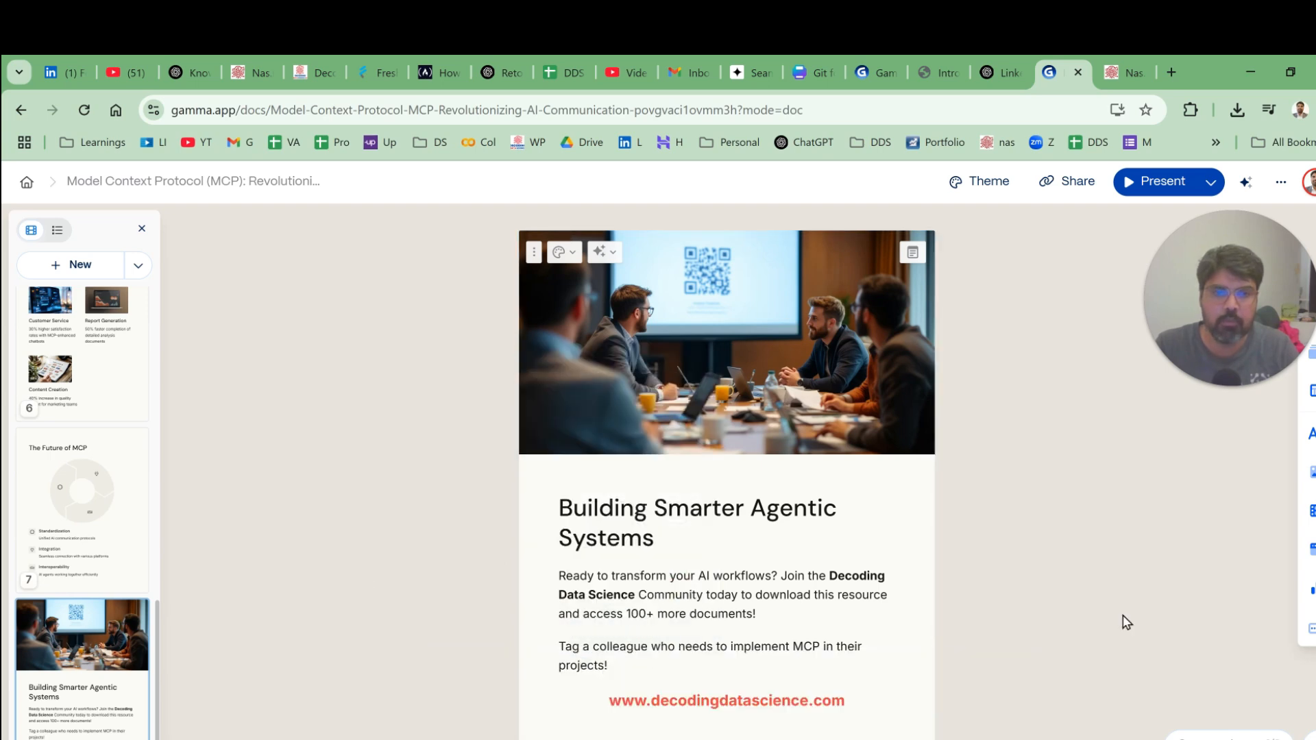
- Apply the Heading 3 style to the website address on the closing card
triple_click(759, 694)
click(471, 668)
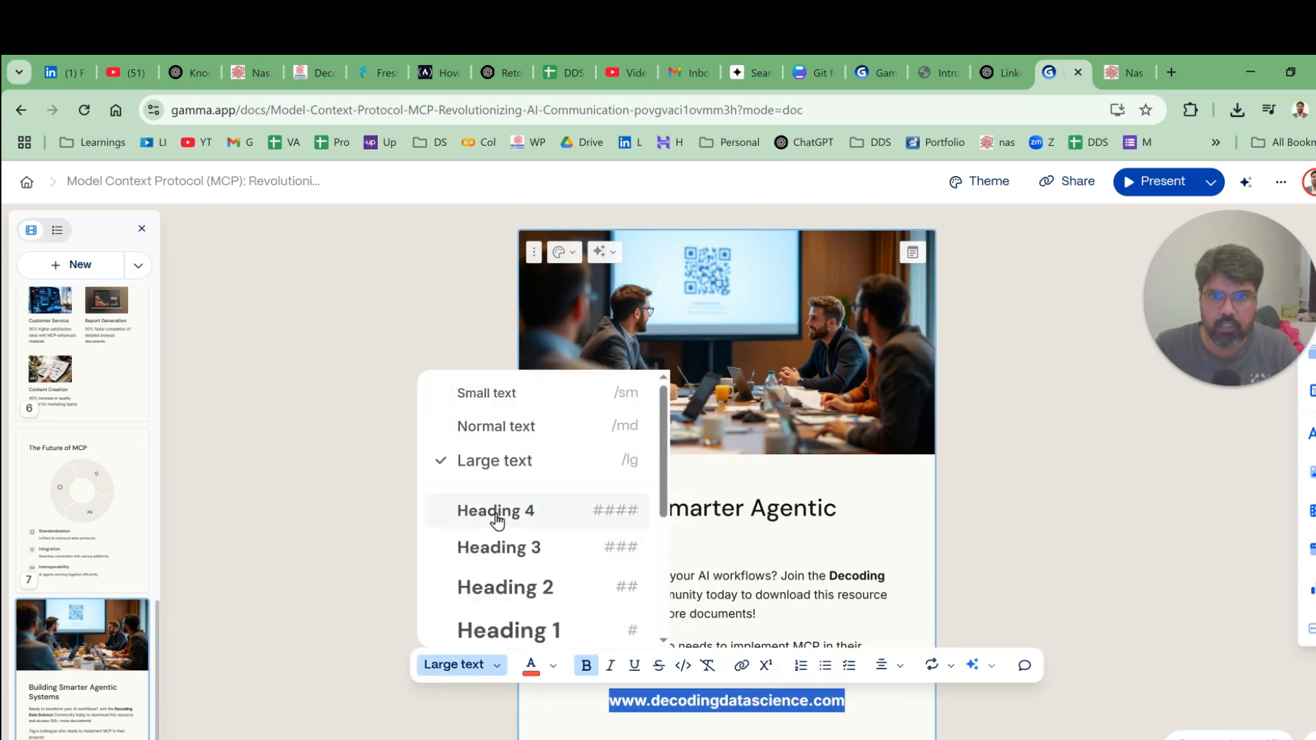
click(500, 547)
click(1116, 645)
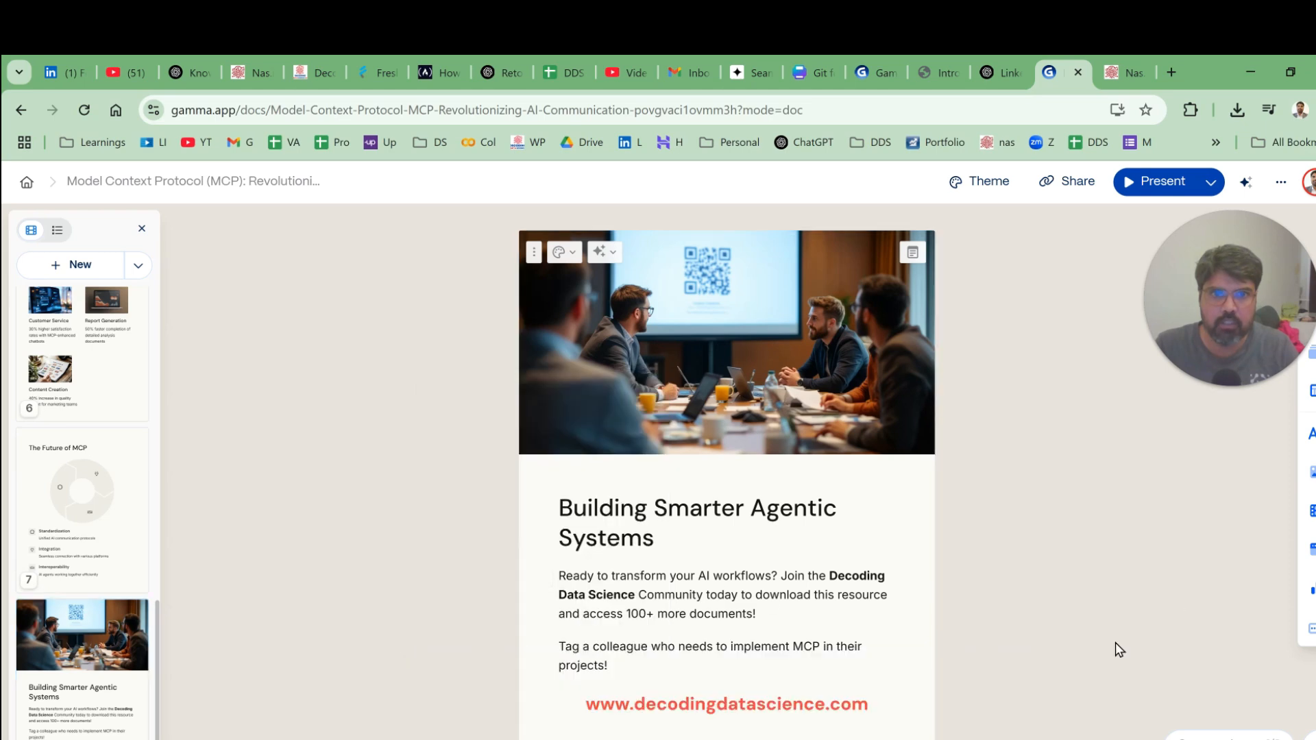
- Return to the cover card and browse the insertable forms, charts, layouts, images and text blocks
scroll(1114, 644, up, 5)
scroll(1114, 651, up, 20)
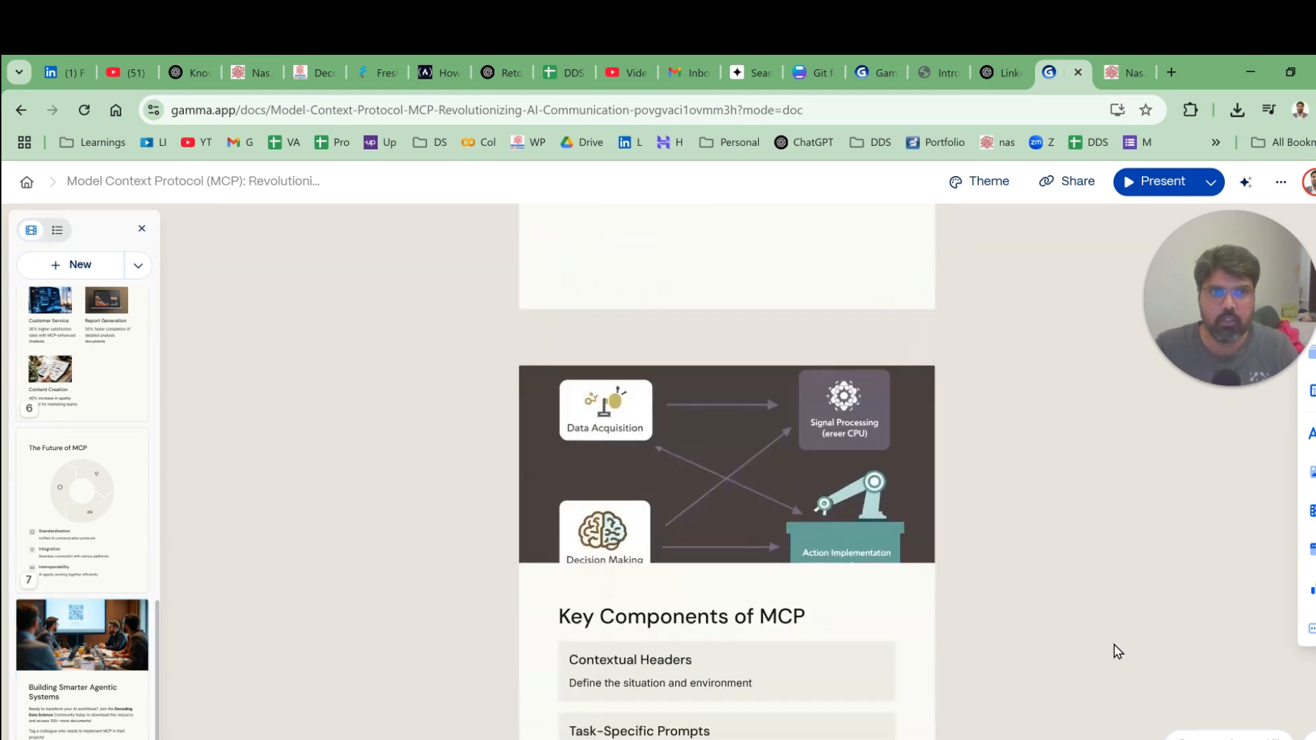
scroll(1113, 652, up, 6)
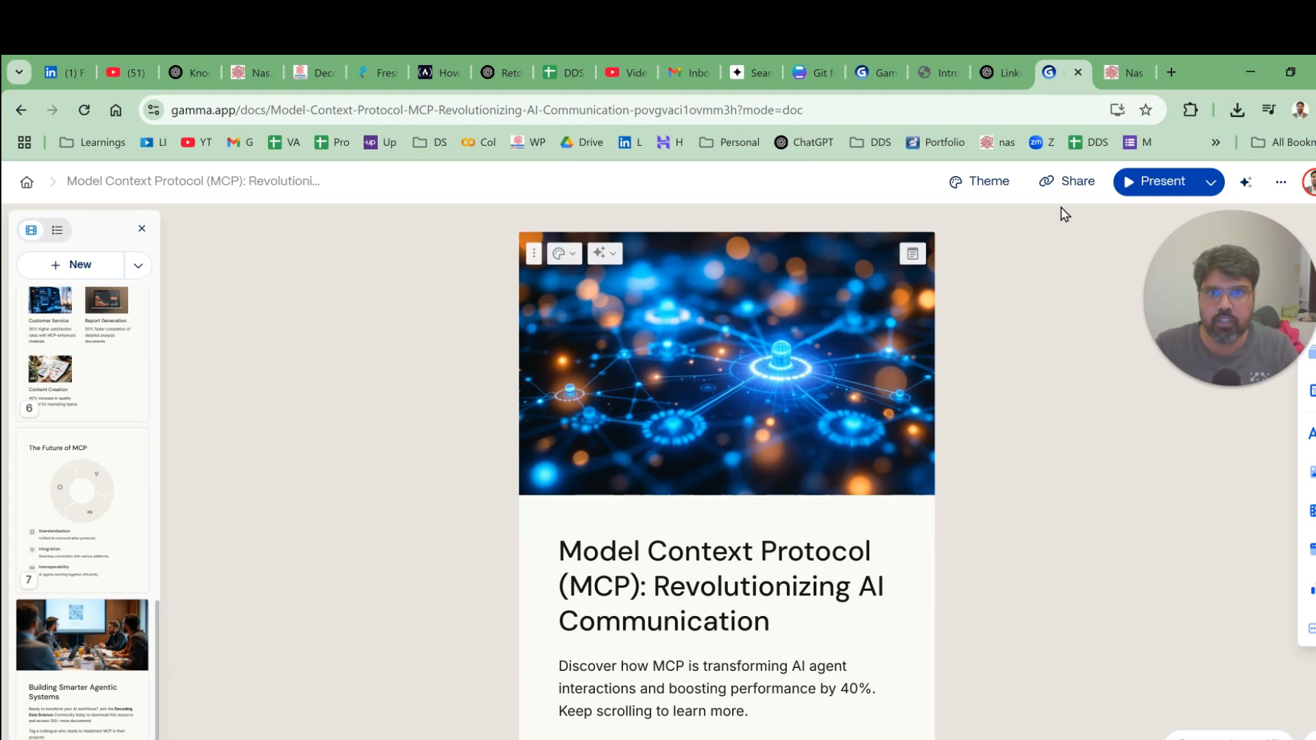
scroll(880, 548, down, 3)
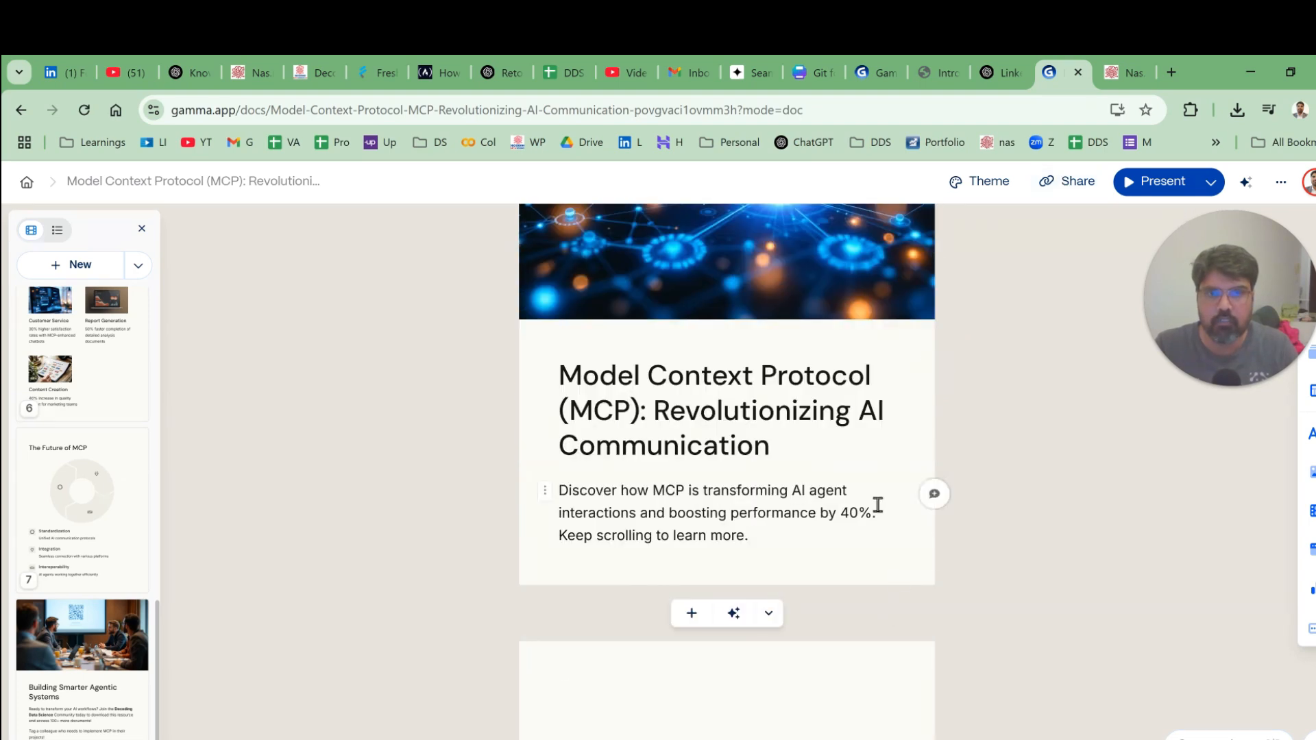
click(884, 548)
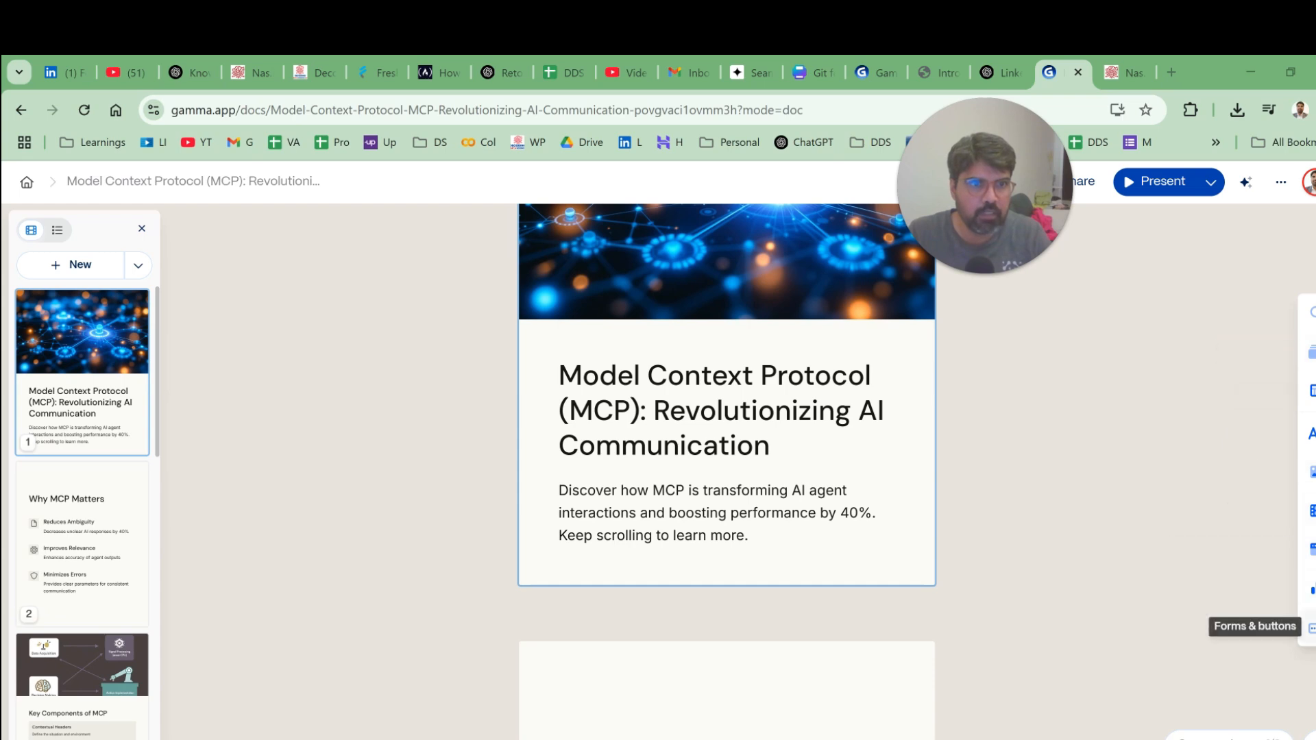
click(1311, 628)
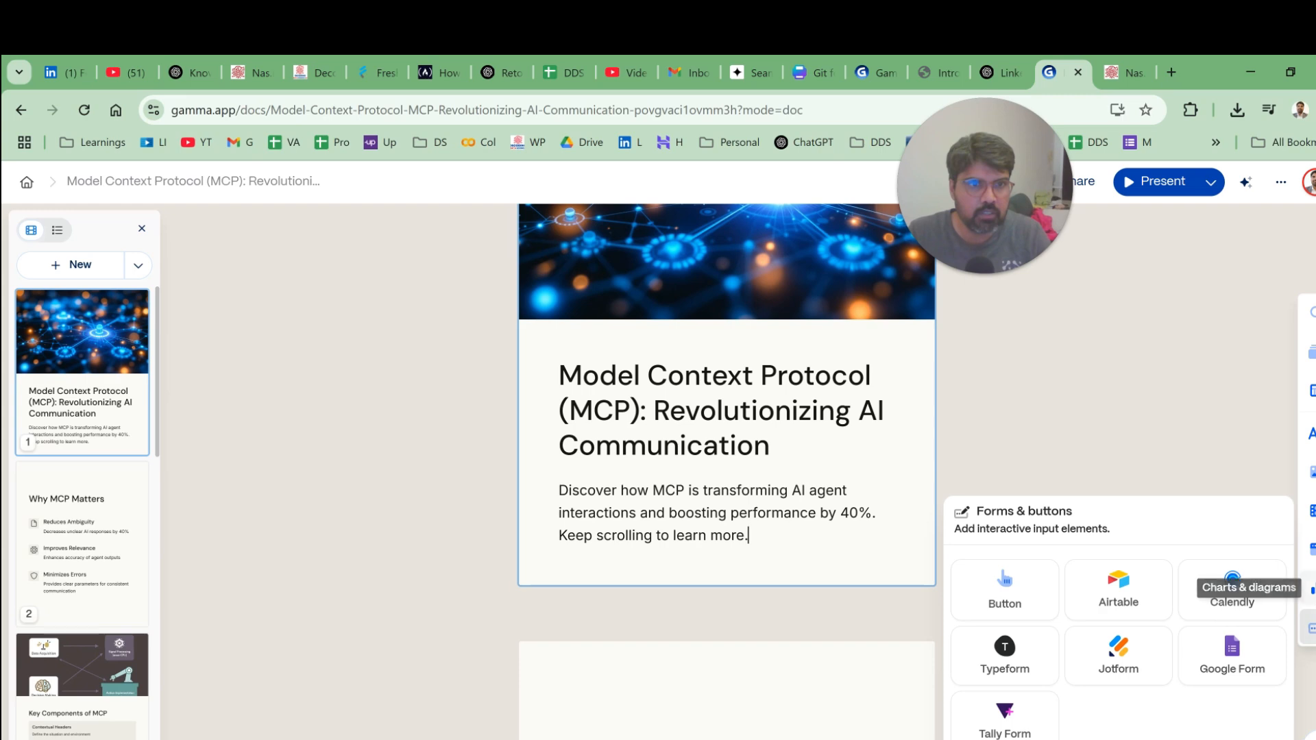
click(1310, 590)
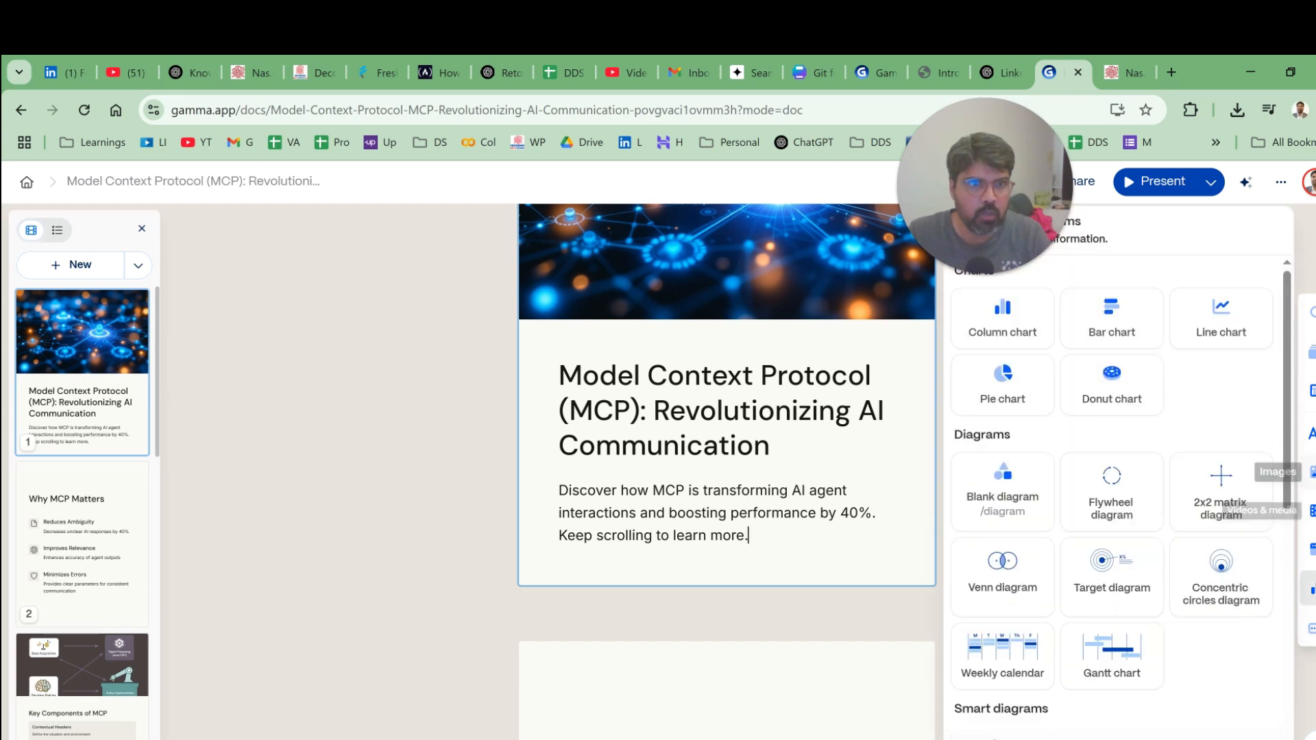
click(1311, 391)
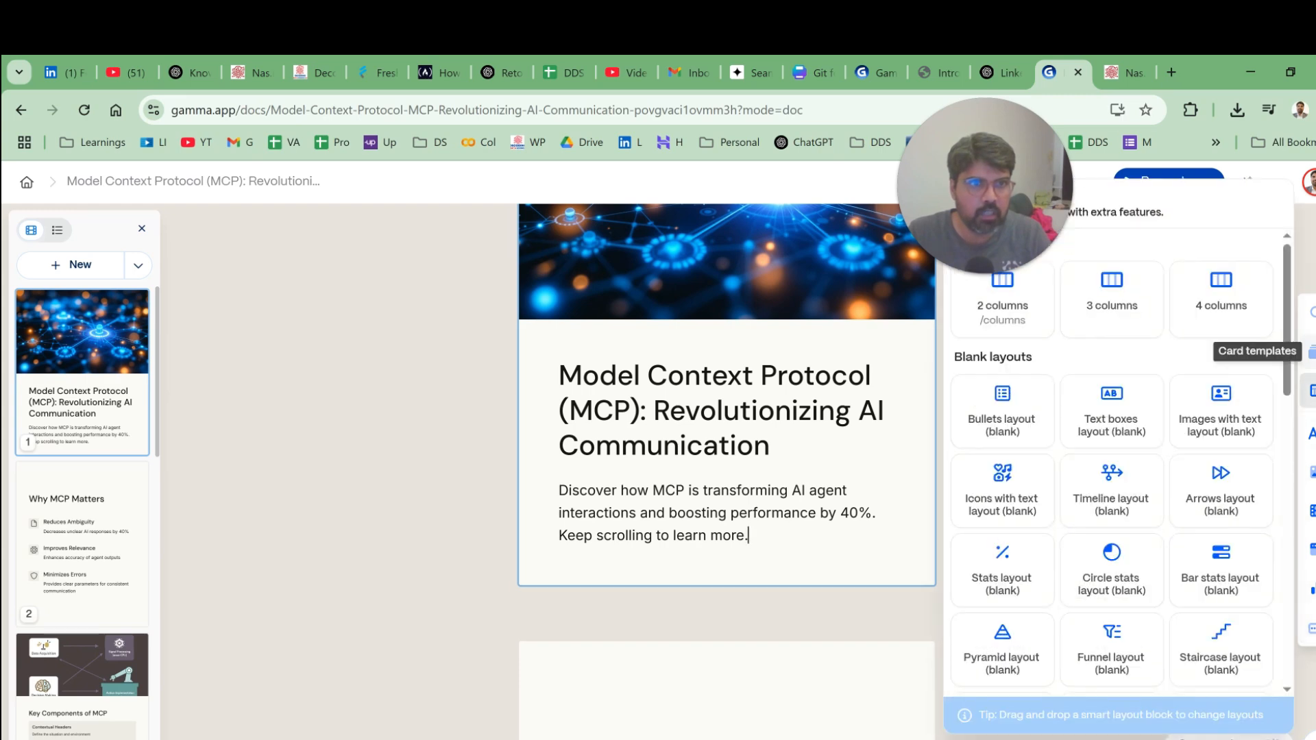
click(1310, 433)
click(1311, 471)
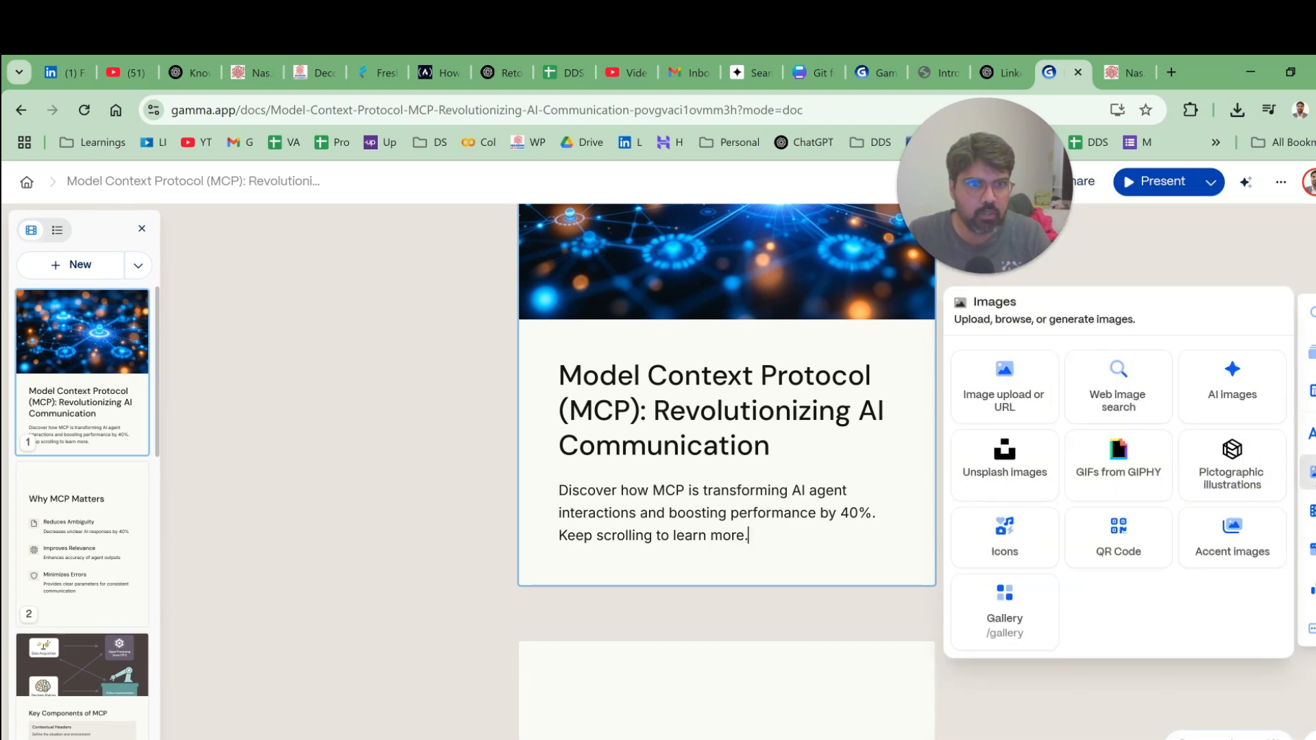
click(1310, 434)
scroll(1169, 556, down, 6)
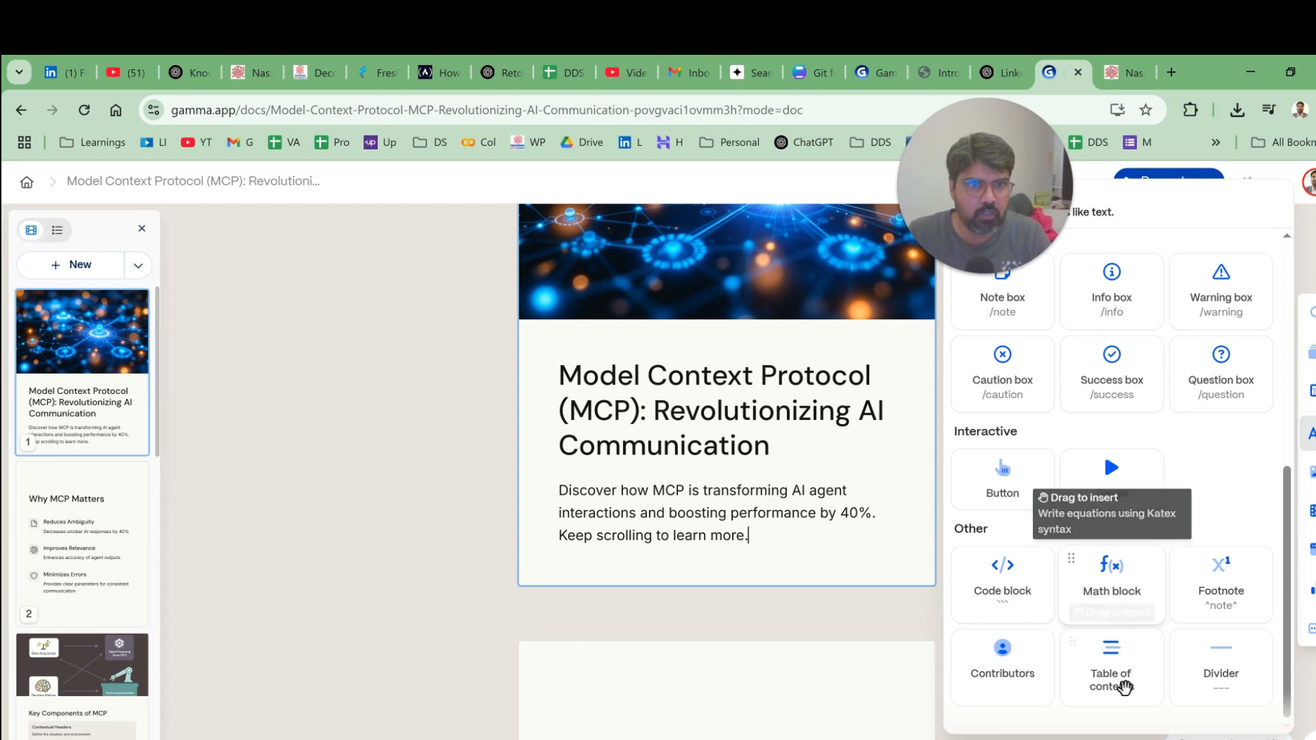
click(1127, 739)
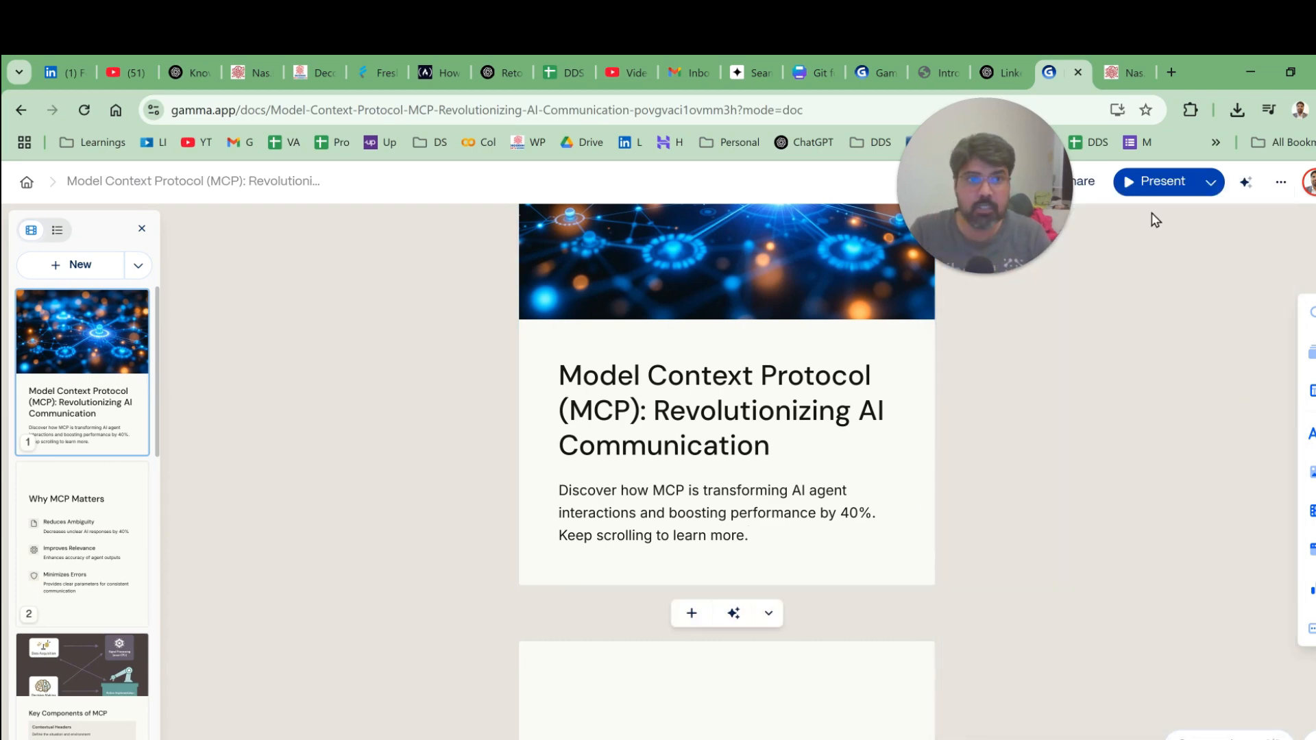
- Export all cards of the carousel to PDF
click(1086, 196)
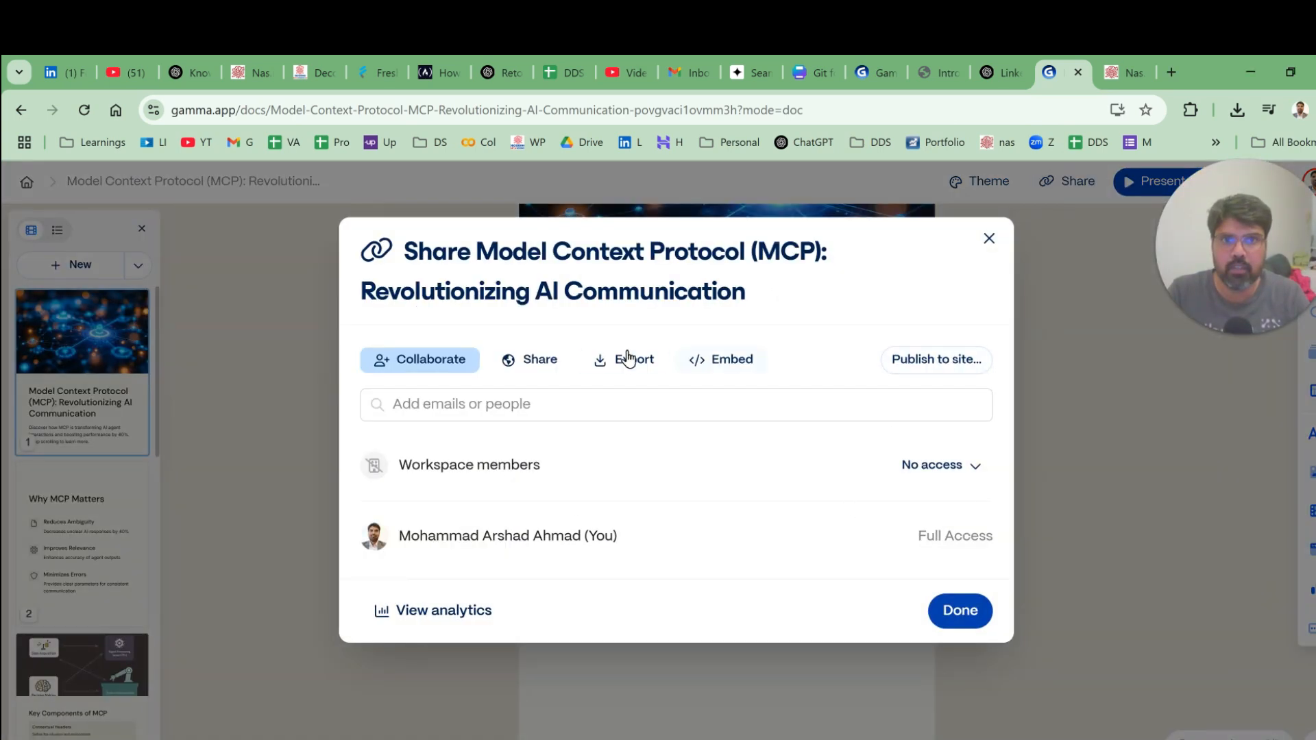
click(615, 366)
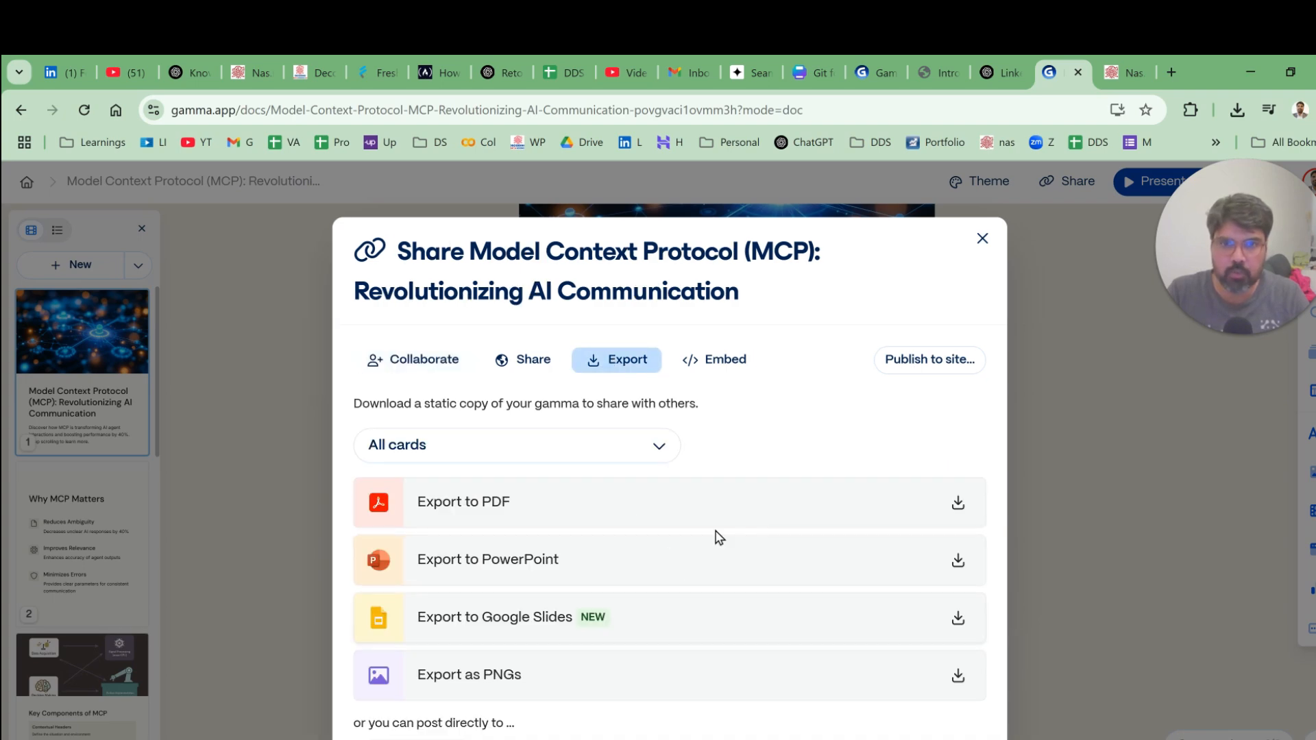
scroll(719, 537, down, 1)
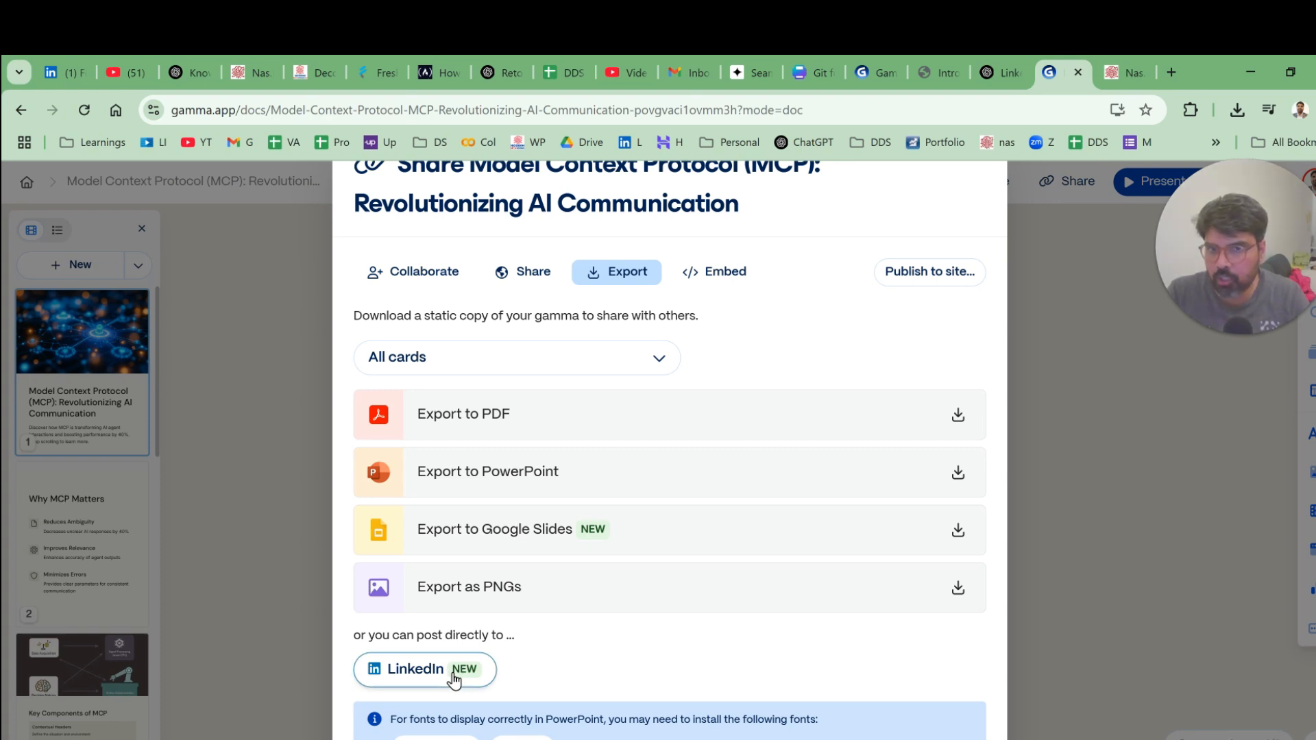
click(900, 398)
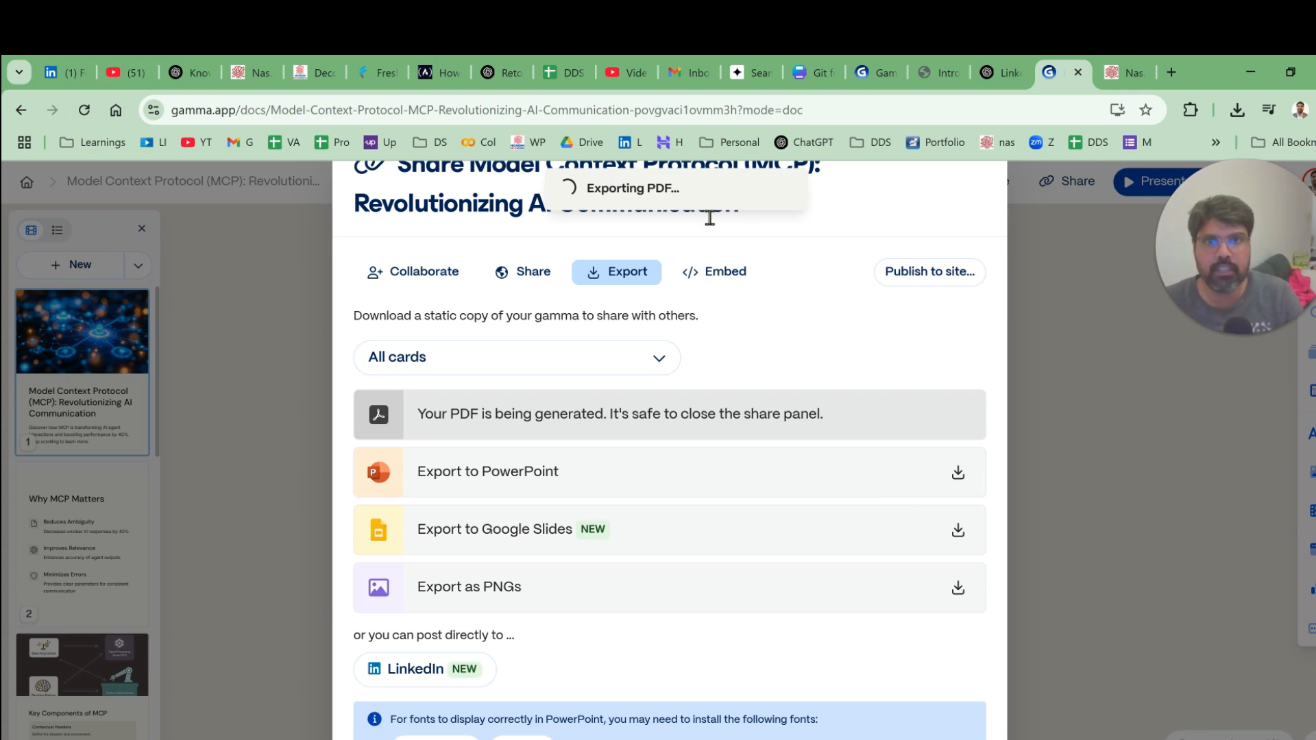
scroll(709, 218, up, 1)
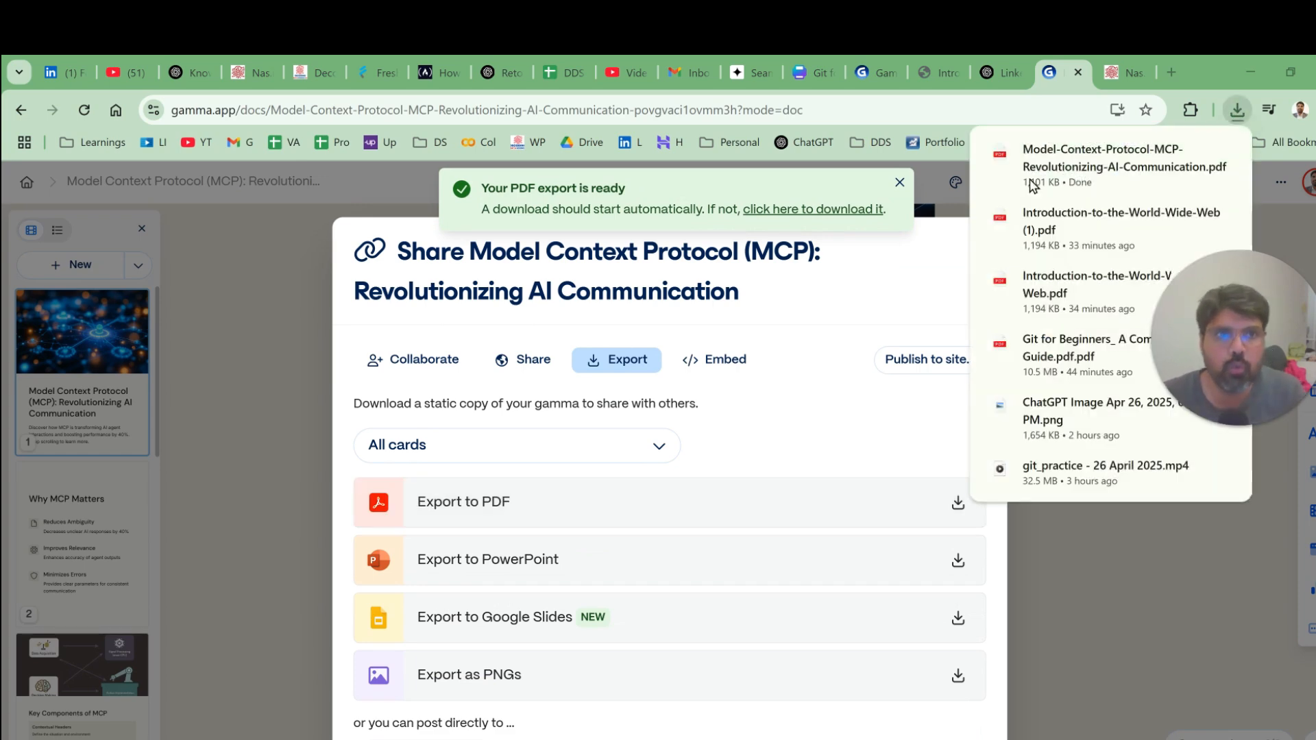
- Open the downloaded Model-Context-Protocol-MCP-Revolutionizing-AI-Communication.pdf and inspect its first page, including the "Made with Gamma" badge
click(1047, 149)
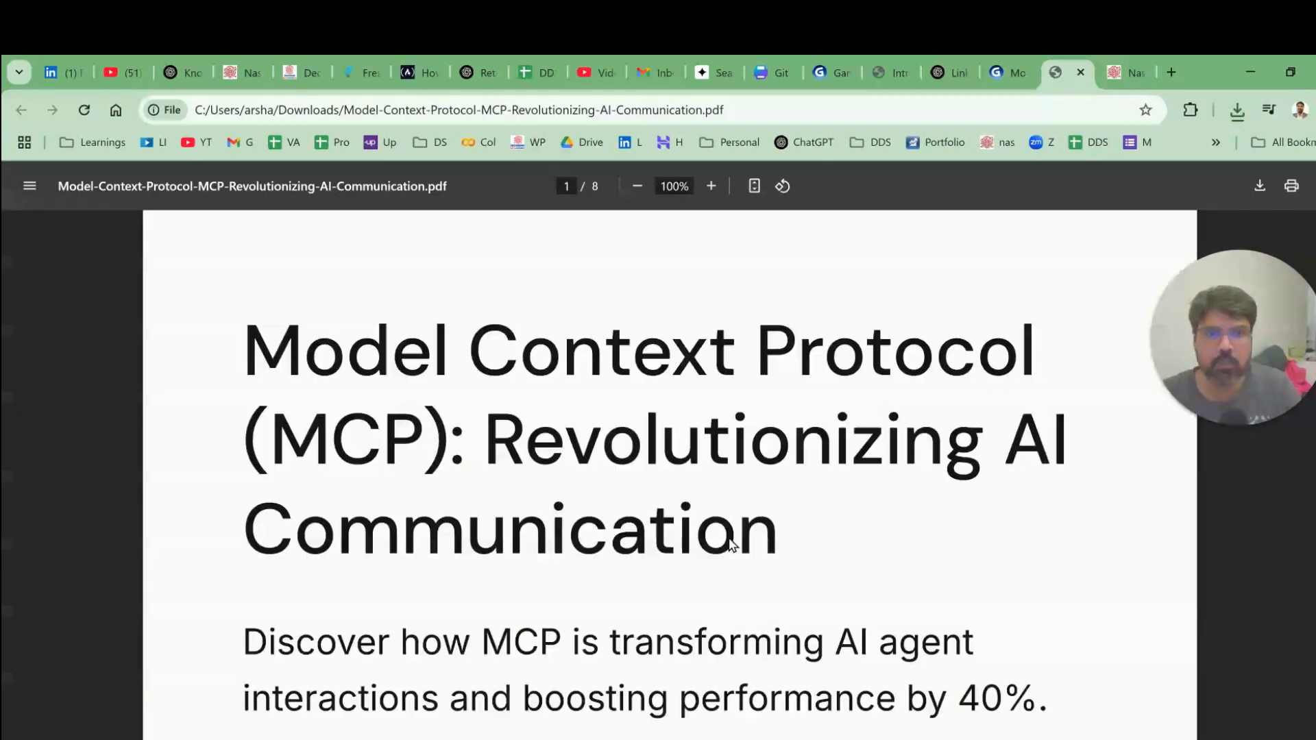
scroll(737, 541, down, 4)
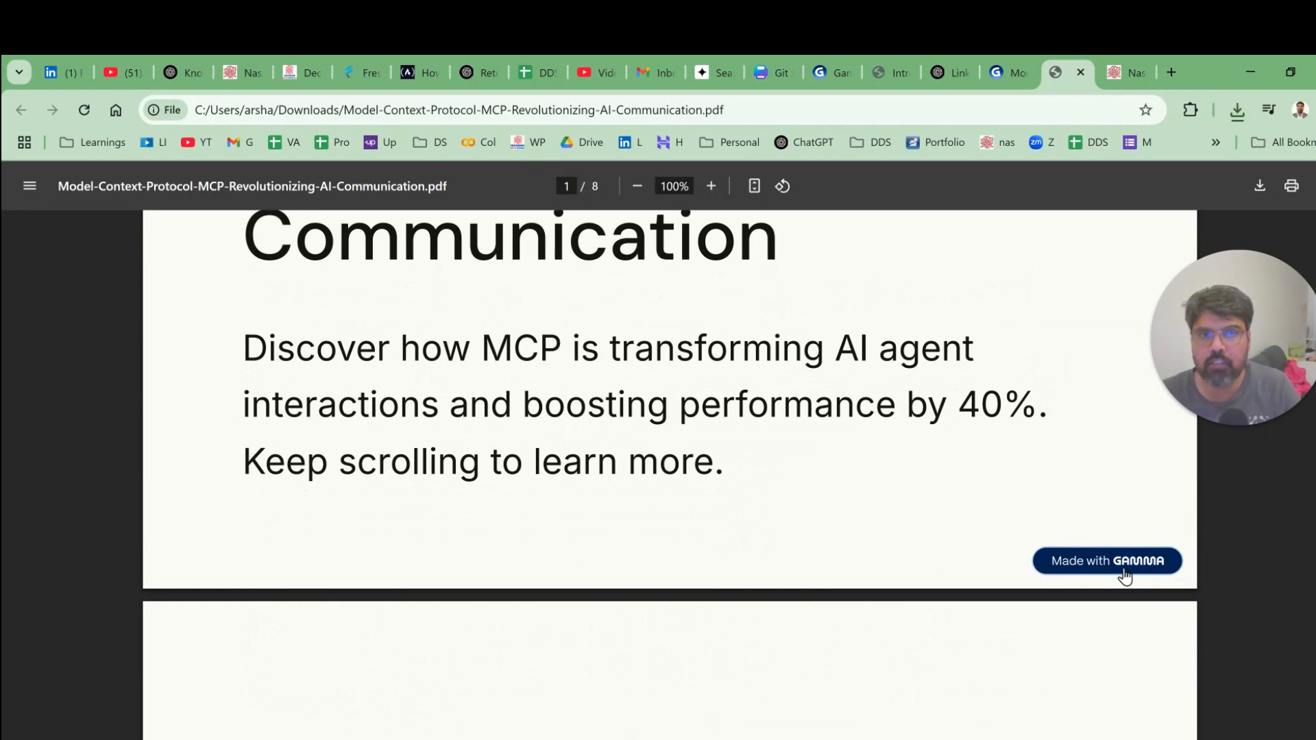
scroll(1101, 575, up, 6)
scroll(1102, 575, down, 5)
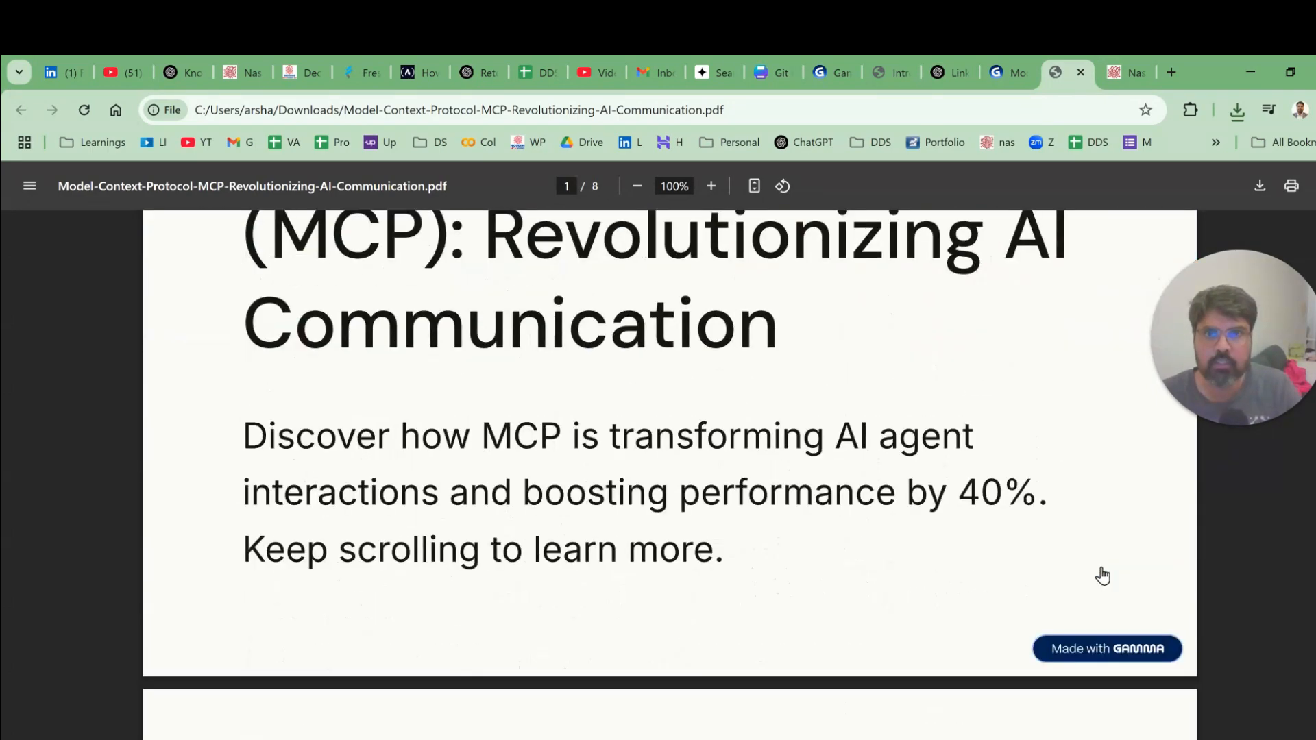
- Look through the first three pages of the exported PDF, from the cover to the key components diagram
scroll(1102, 576, up, 6)
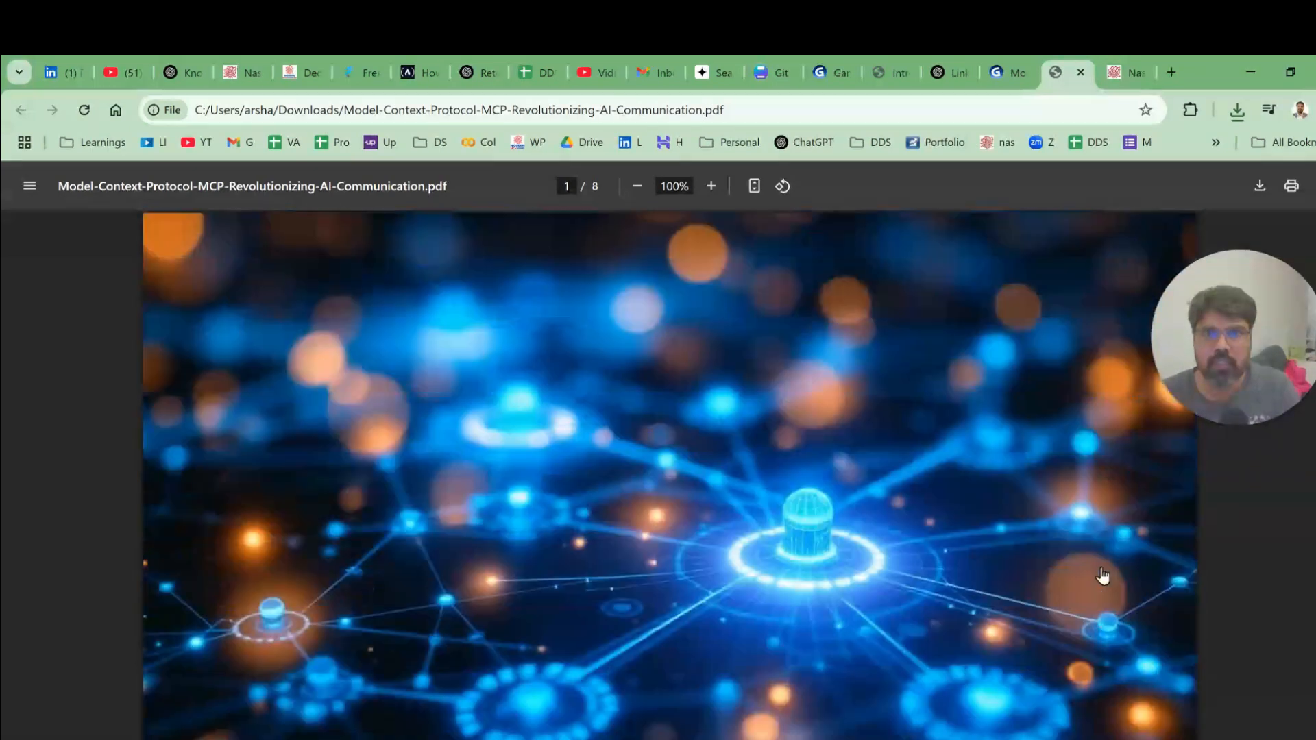
scroll(1102, 576, down, 10)
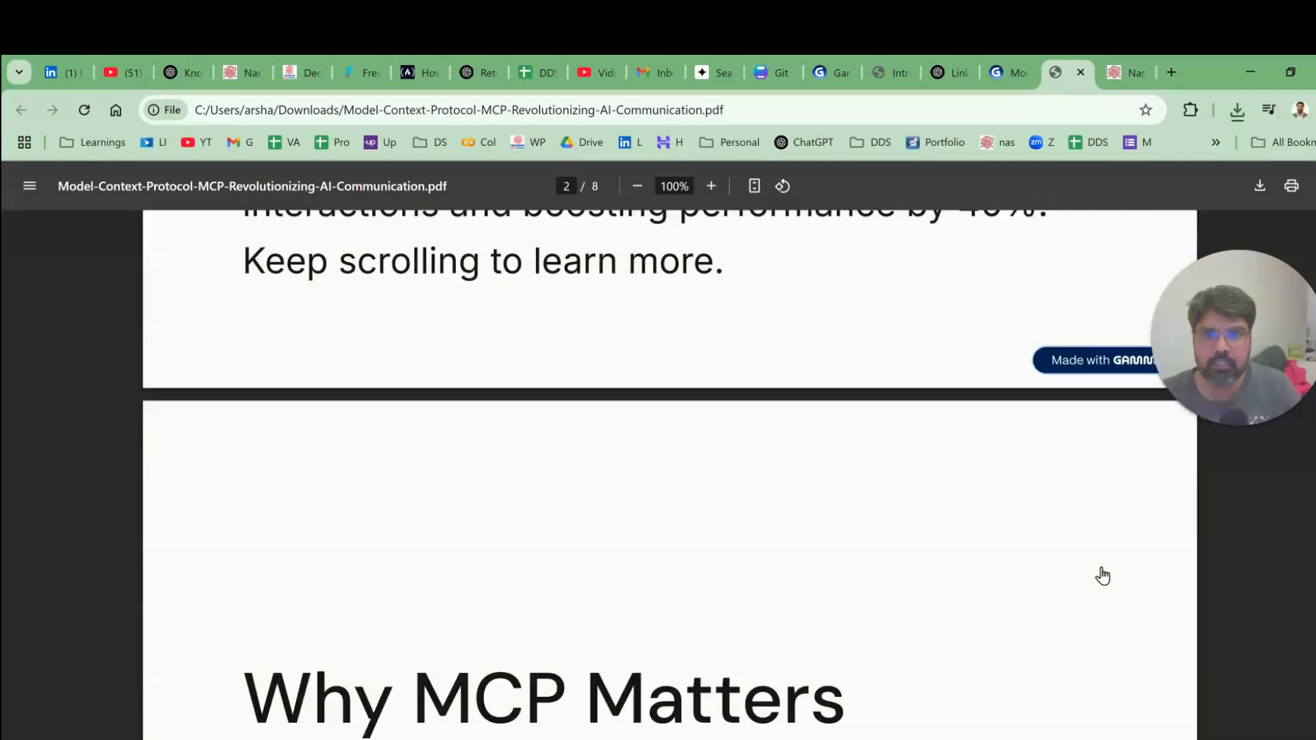
scroll(1102, 575, down, 15)
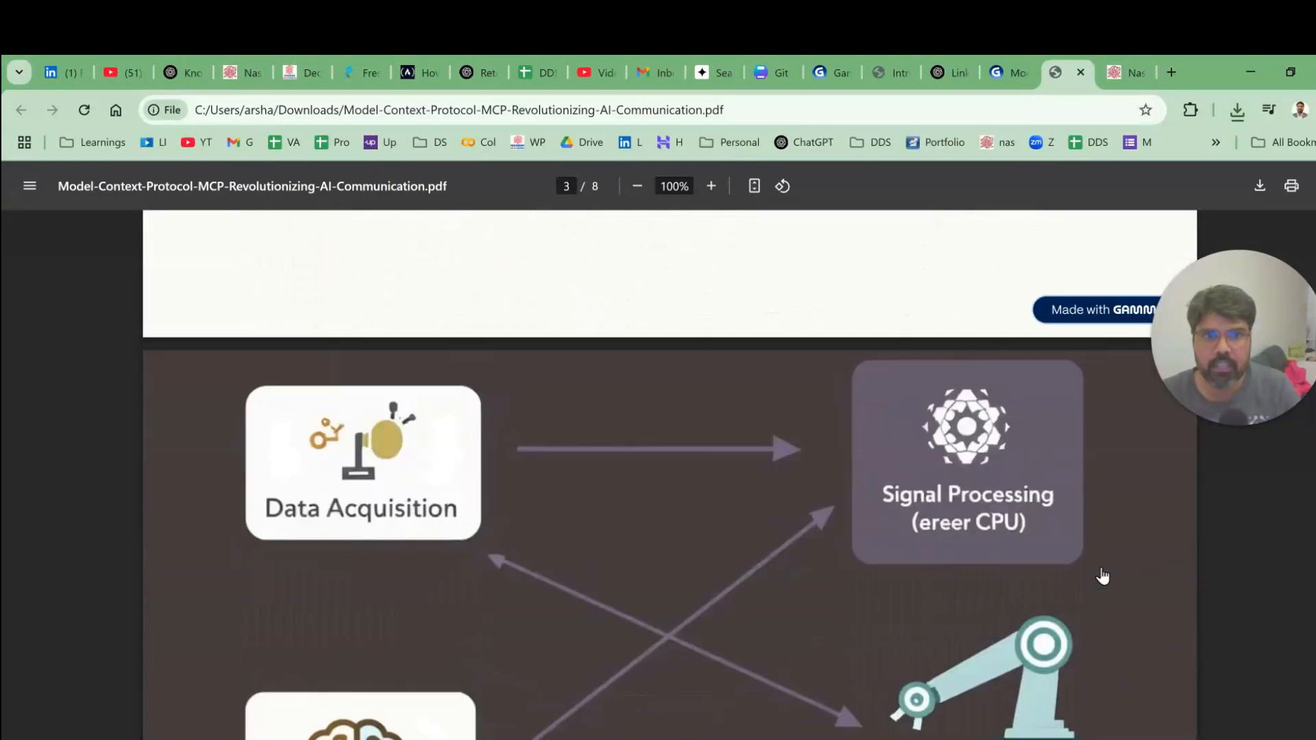
scroll(1102, 576, up, 6)
scroll(1102, 576, up, 3)
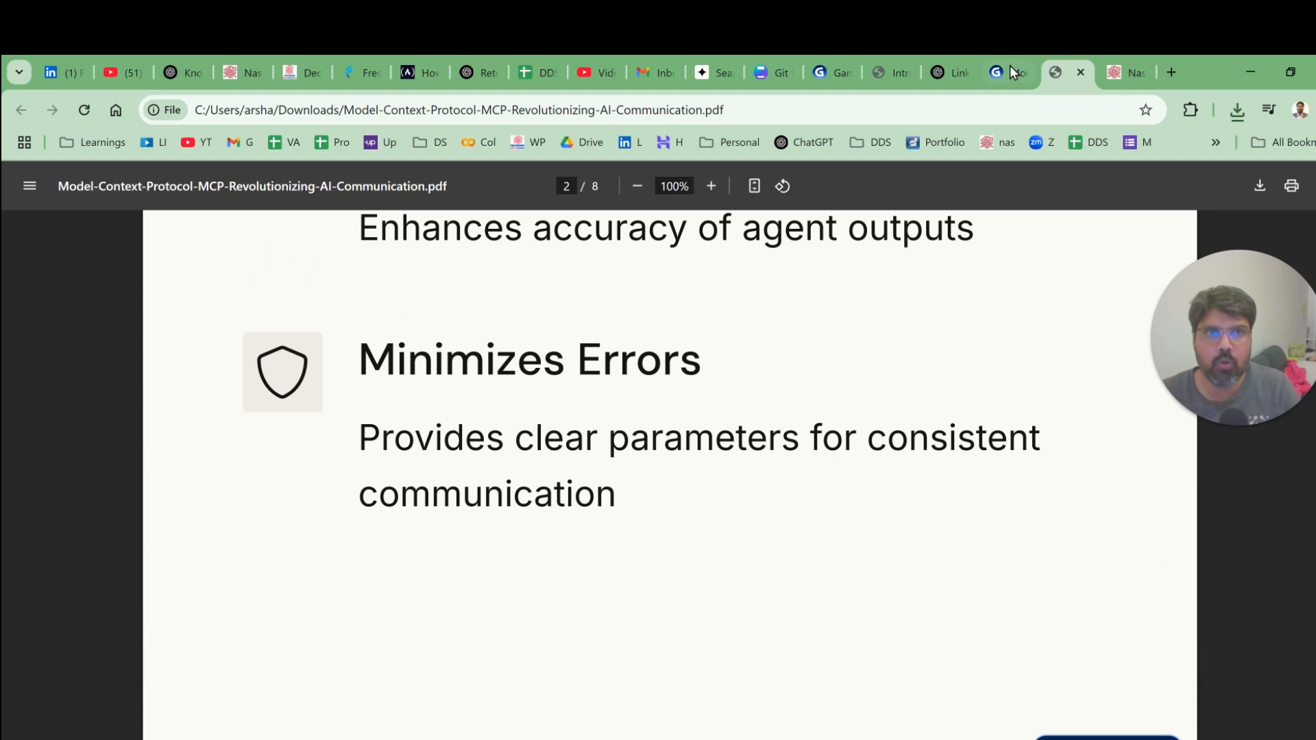
- Return to the carousel in Gamma, dismiss the export notice and export all cards to PDF again
click(1009, 71)
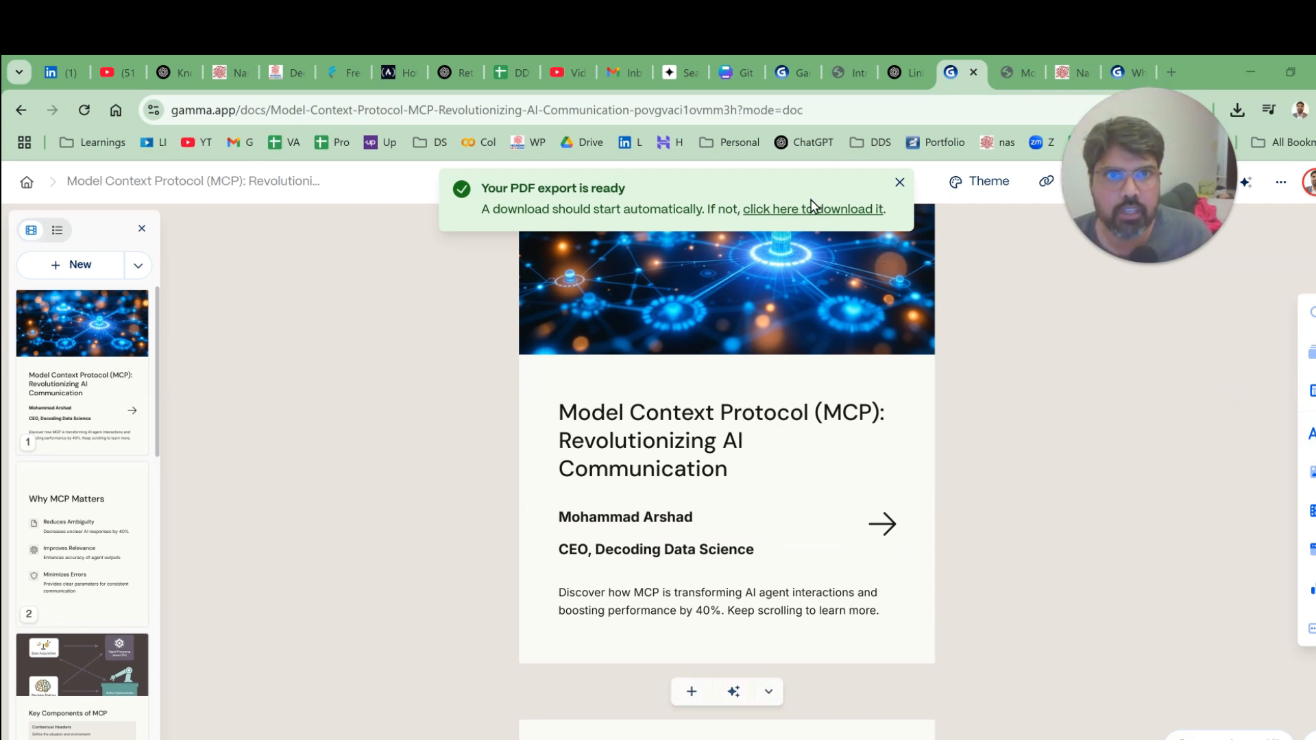
click(897, 183)
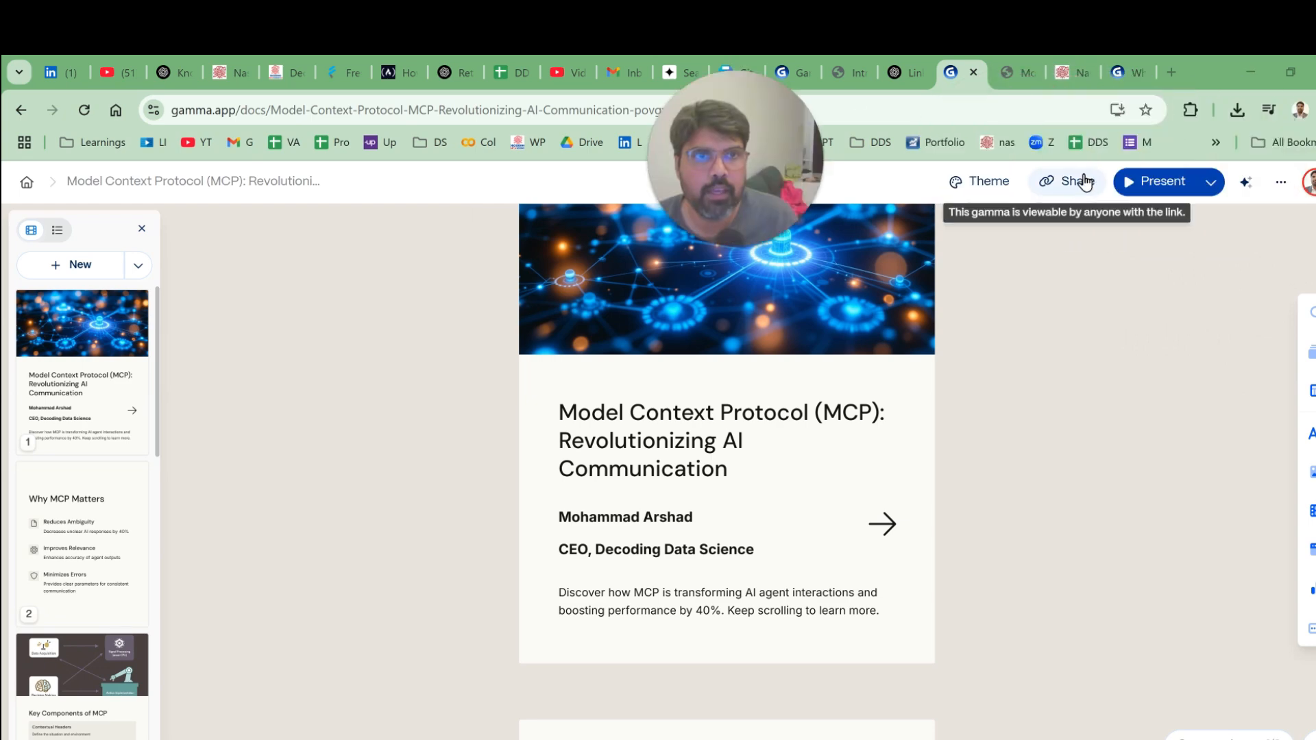
click(1066, 196)
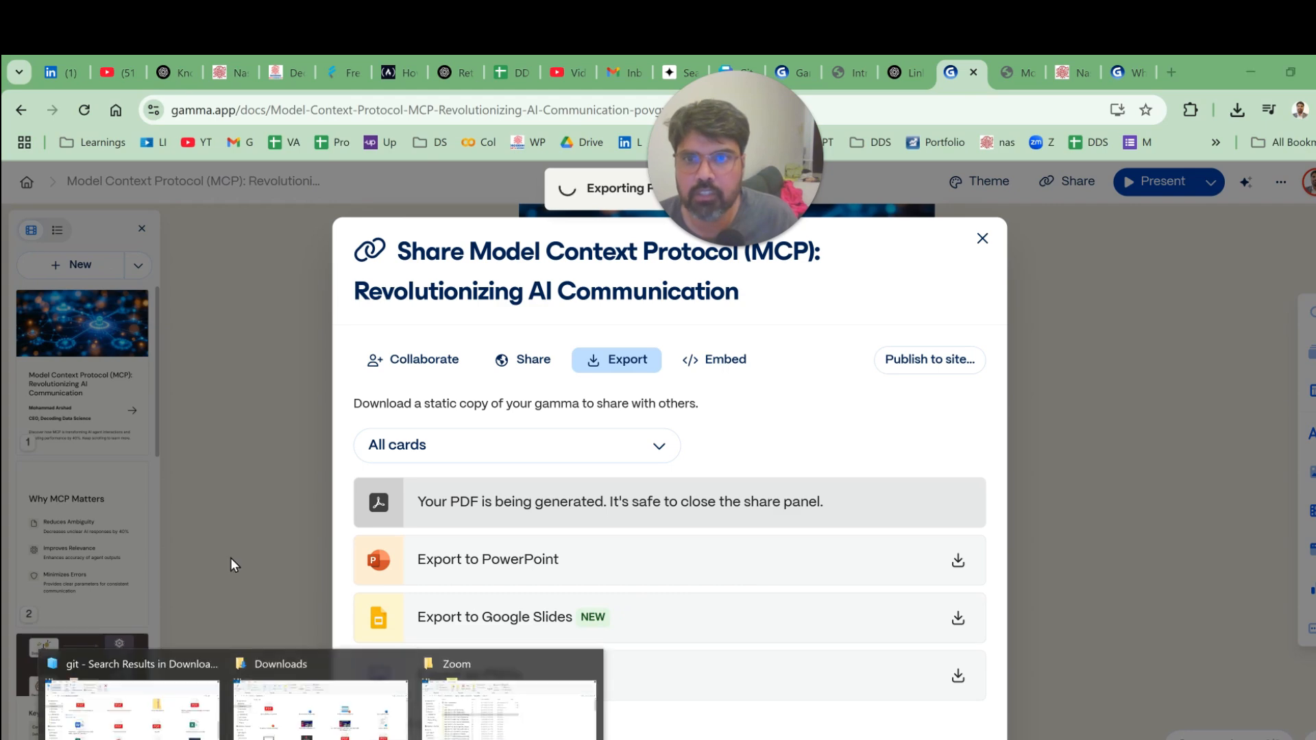
- Open the exported Model Context Protocol PDF from the Downloads folder and inspect its cover page and "Made with Gamma" badge
click(214, 712)
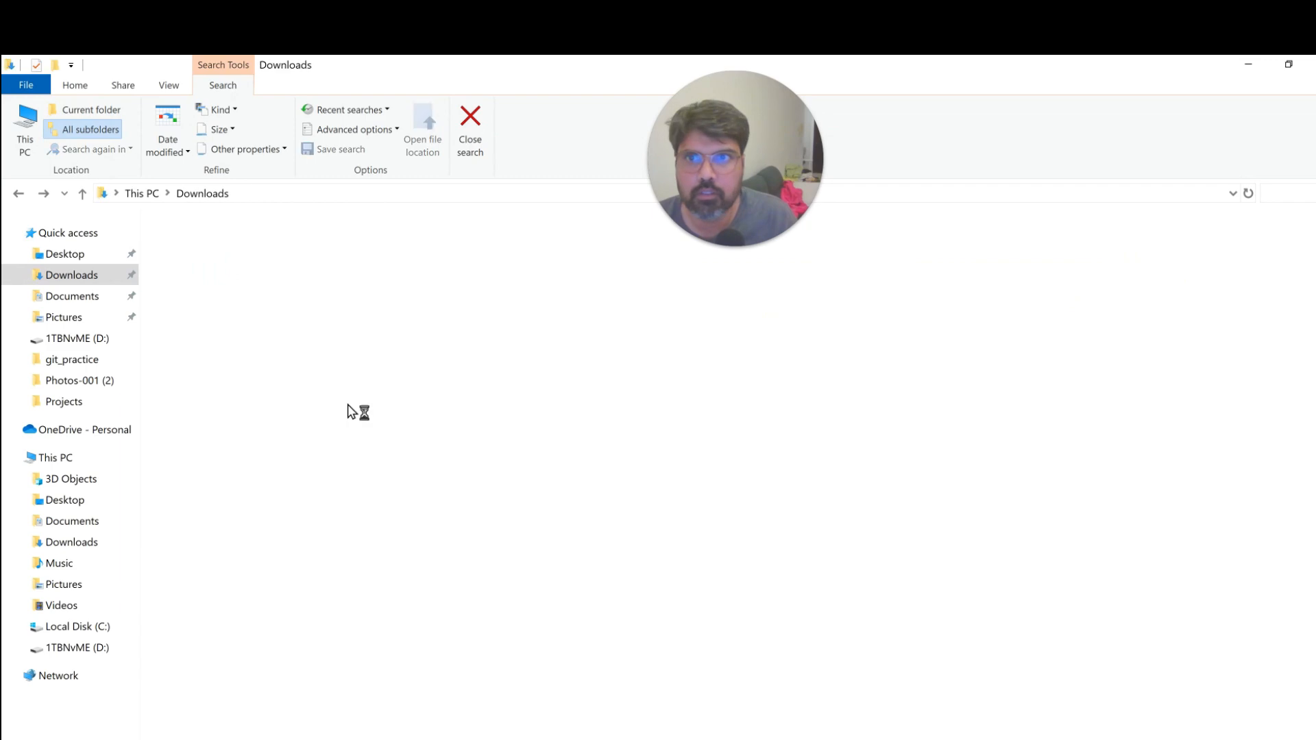
double_click(293, 266)
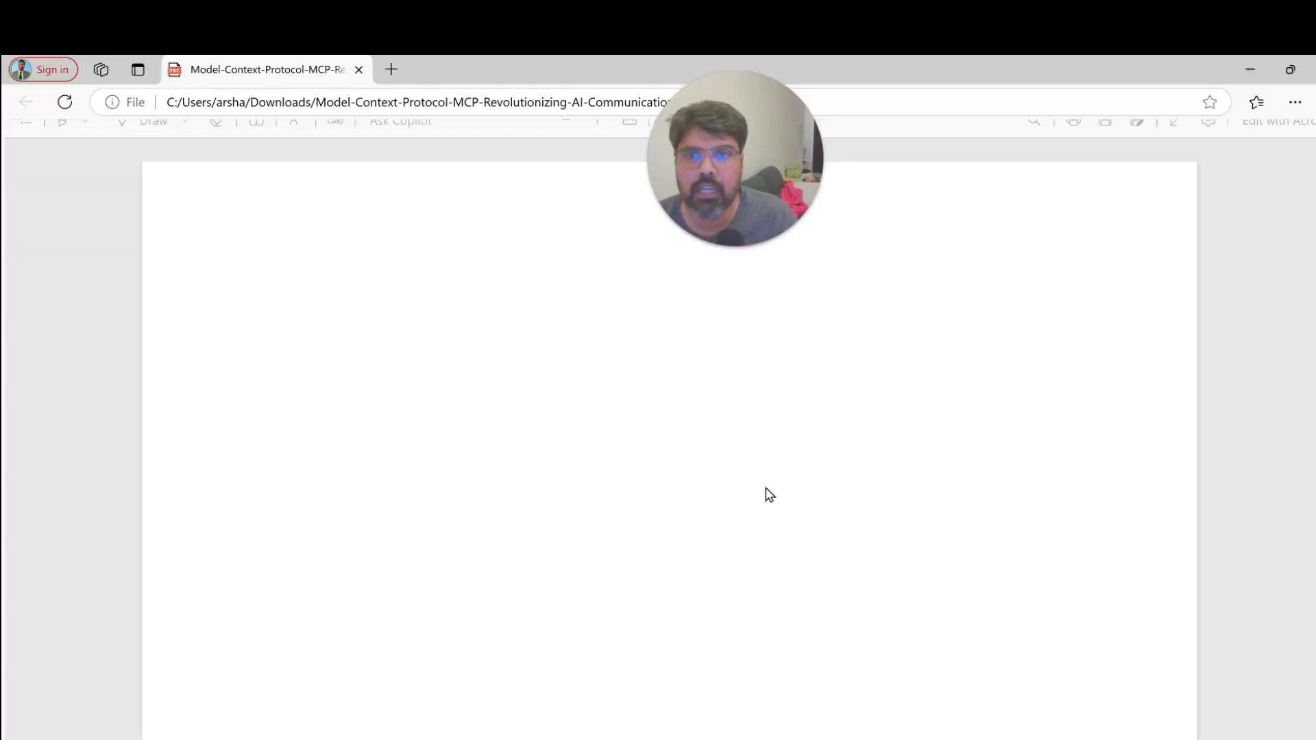
scroll(768, 490, down, 10)
scroll(767, 488, down, 8)
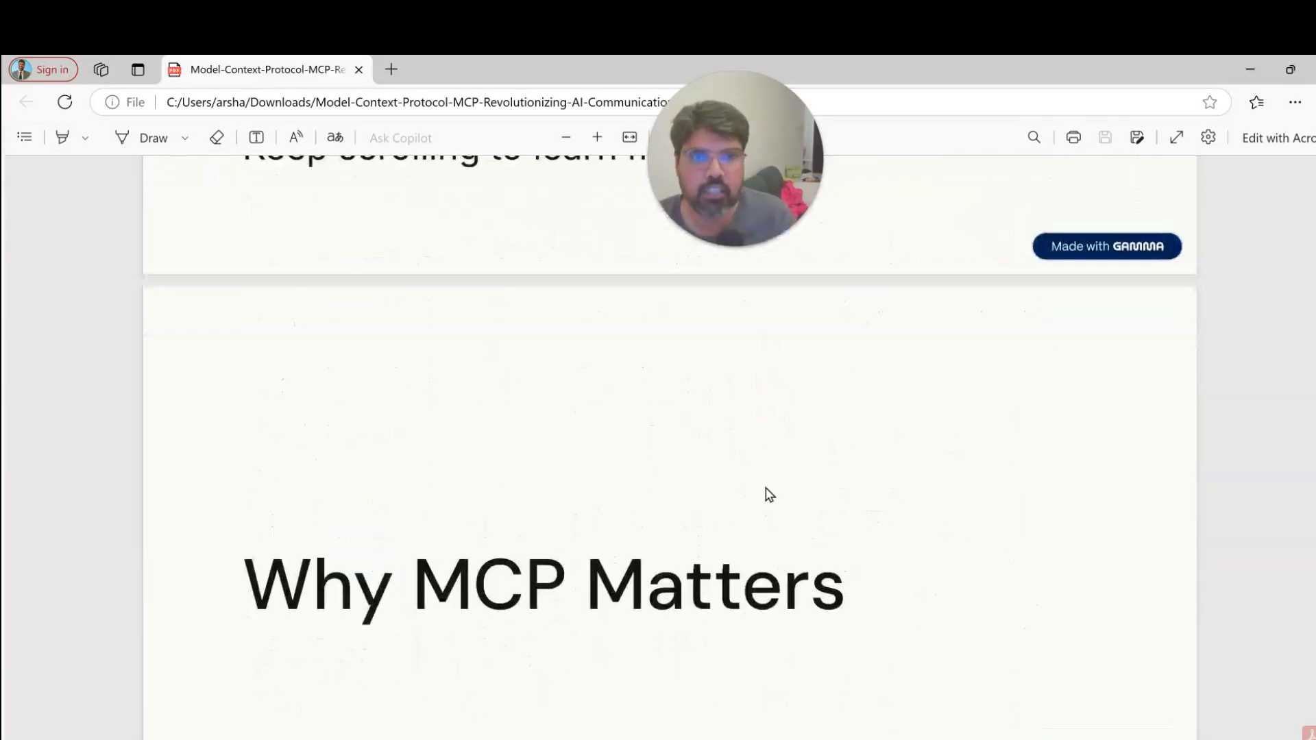
scroll(766, 487, up, 5)
scroll(769, 495, up, 3)
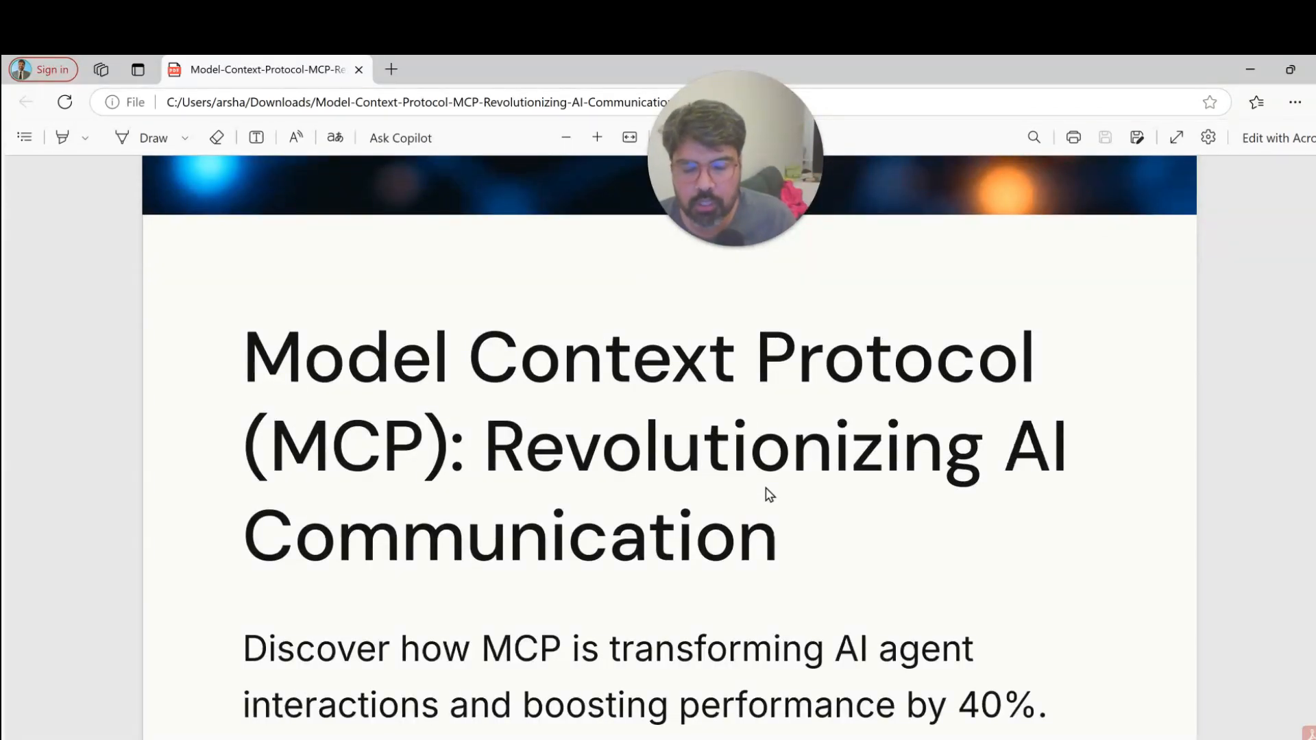
scroll(770, 495, down, 5)
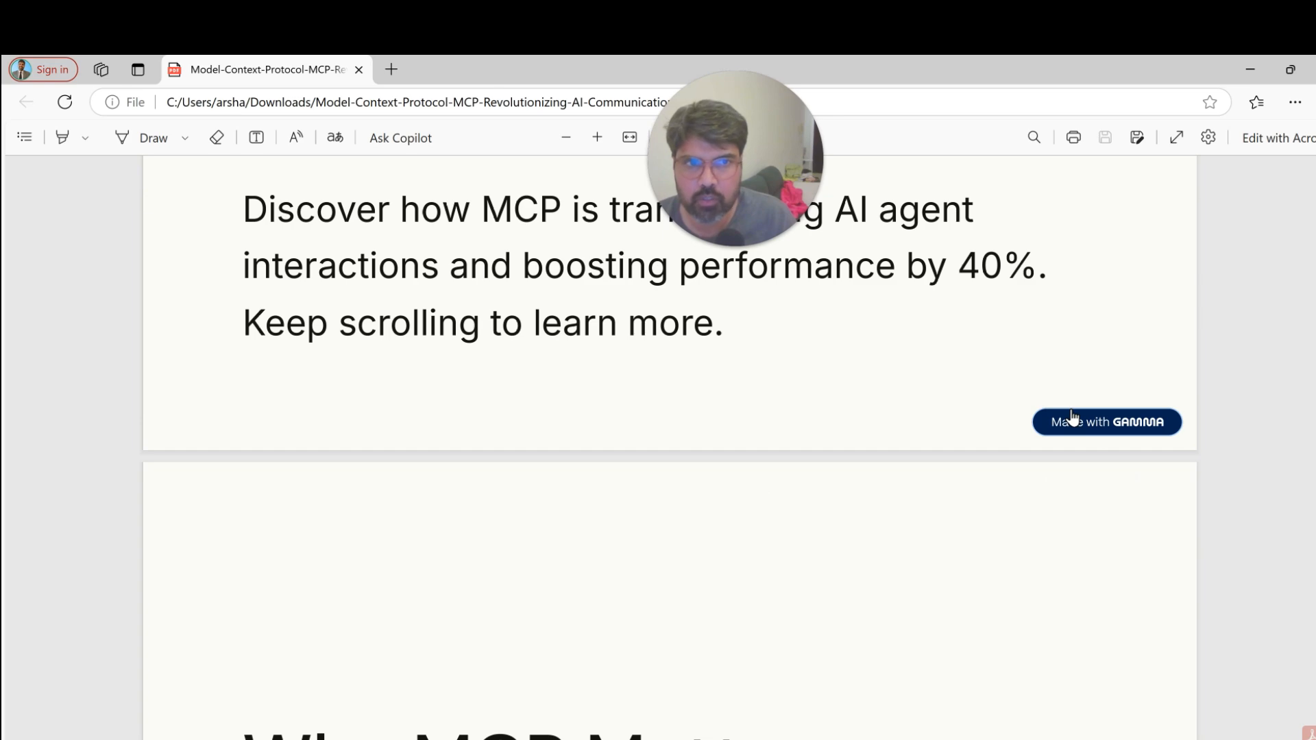
- Review the following PDF pages, covering why MCP matters, key components, the agent workflow, performance statistics, use cases and the standardization cycle
scroll(998, 593, down, 15)
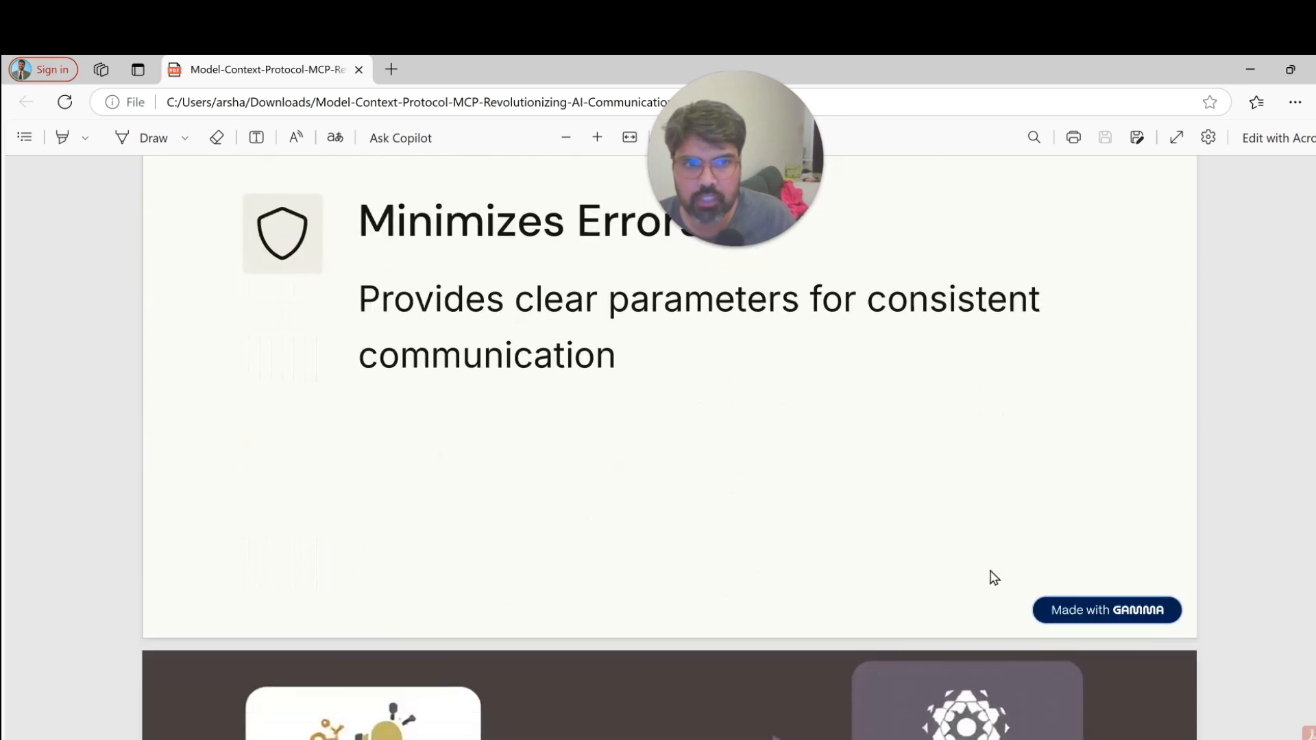
scroll(991, 572, up, 7)
scroll(991, 572, down, 9)
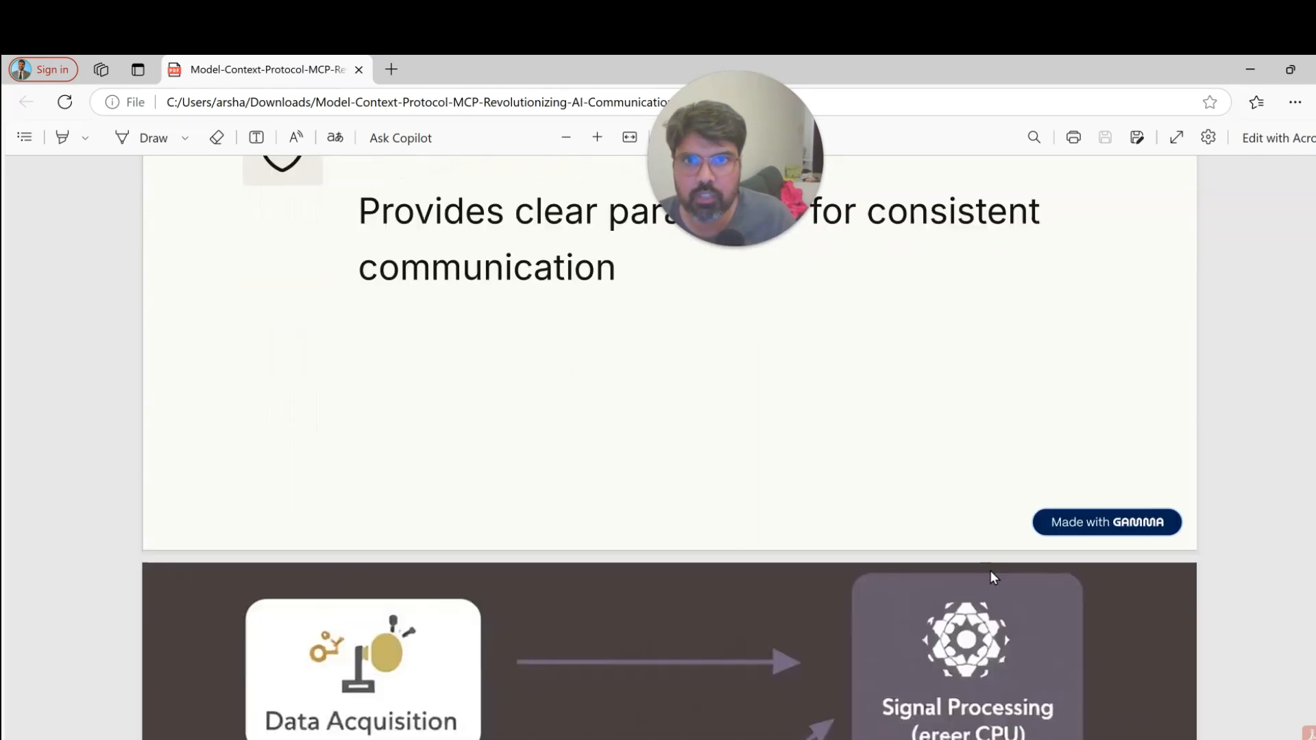
scroll(990, 570, down, 12)
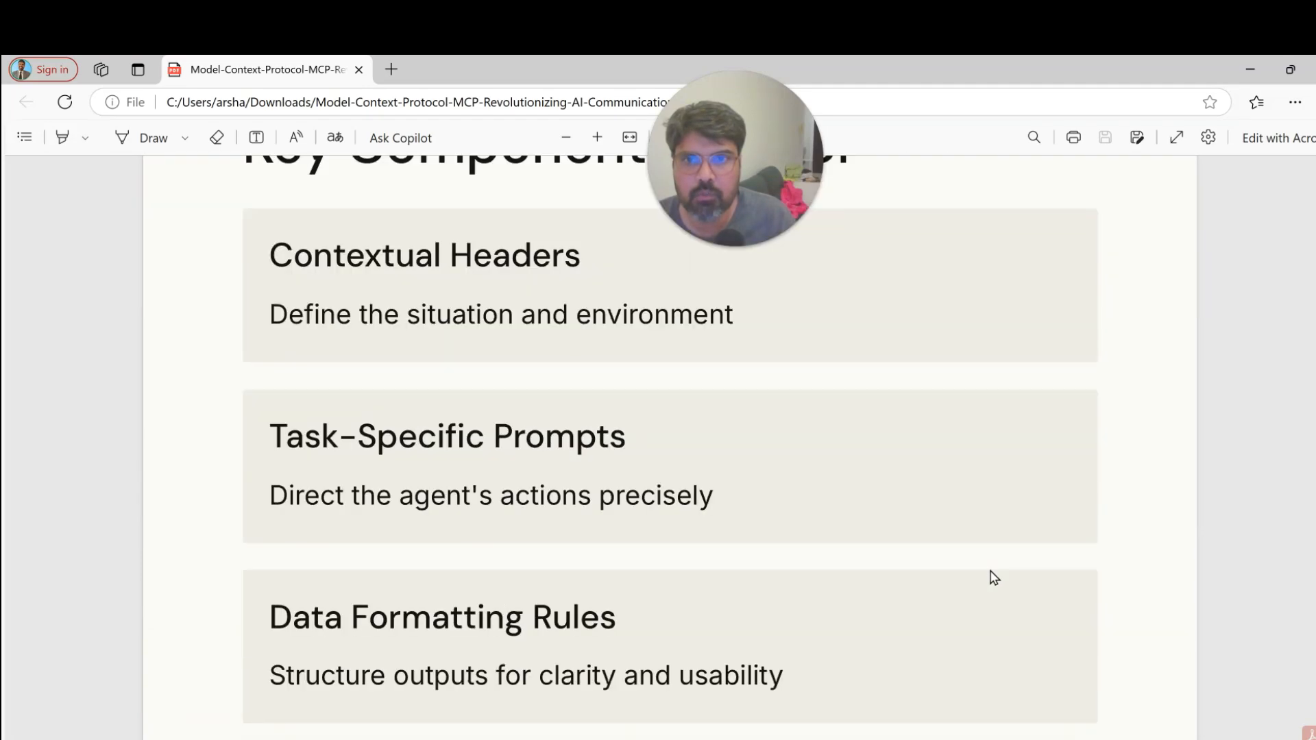
scroll(994, 578, down, 12)
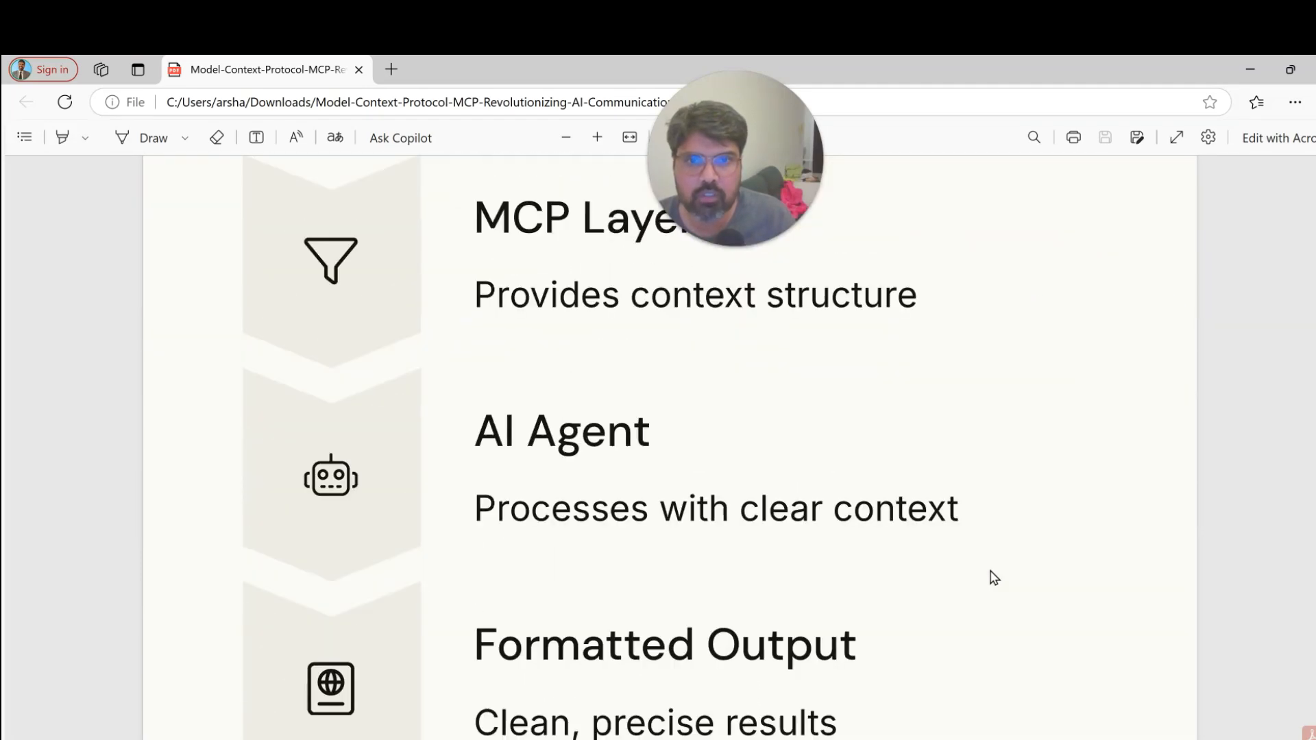
scroll(994, 578, down, 15)
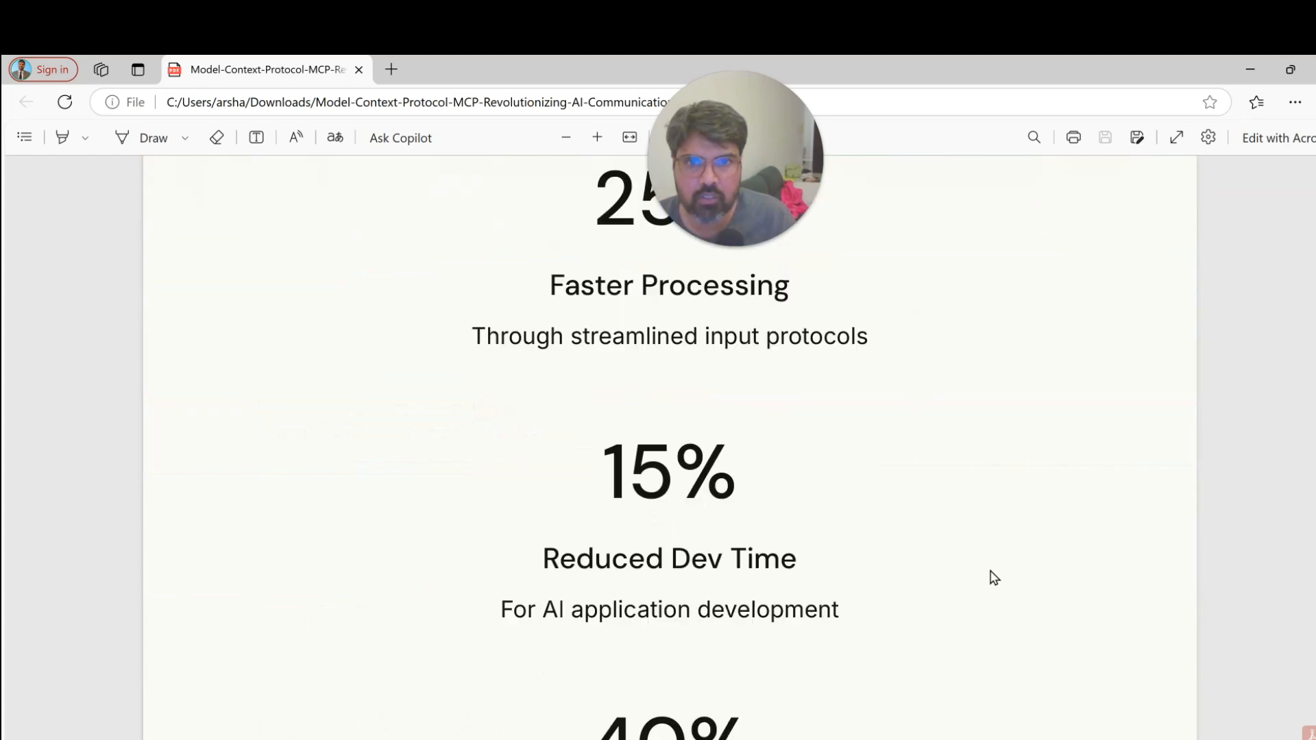
scroll(993, 578, down, 15)
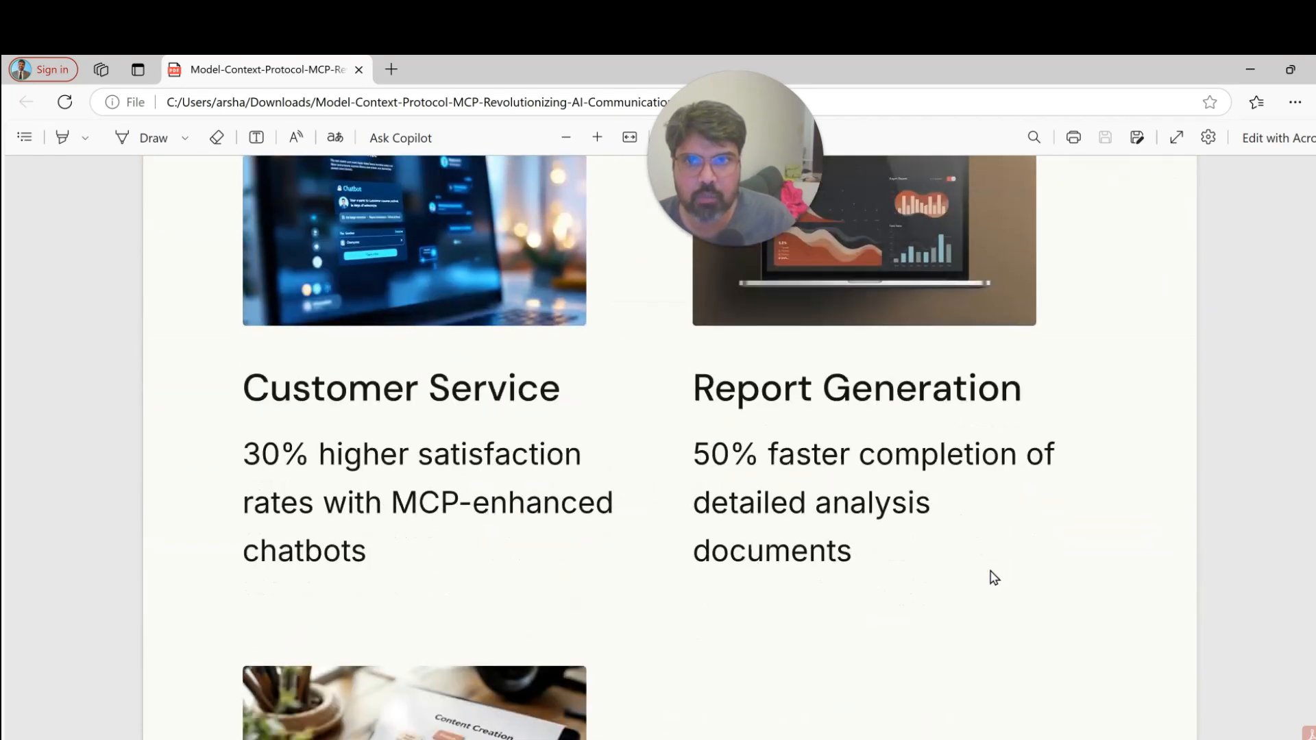
scroll(994, 578, down, 15)
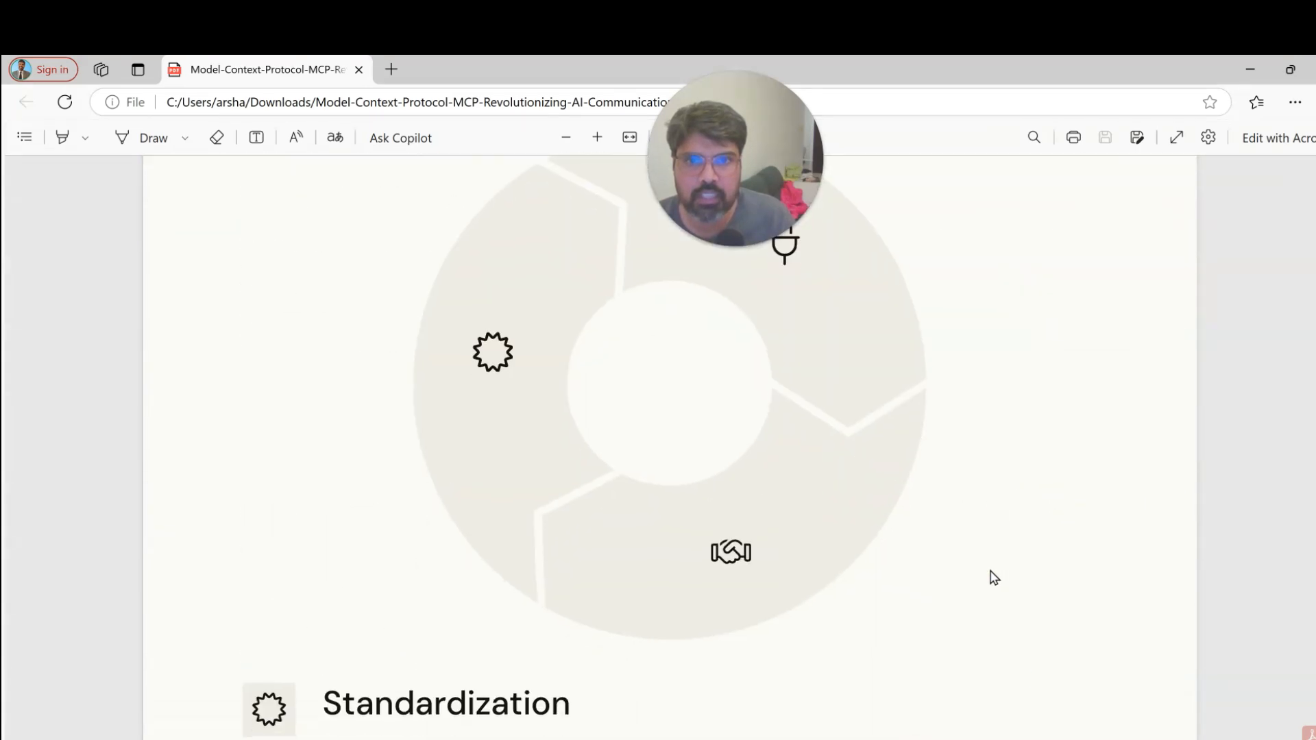